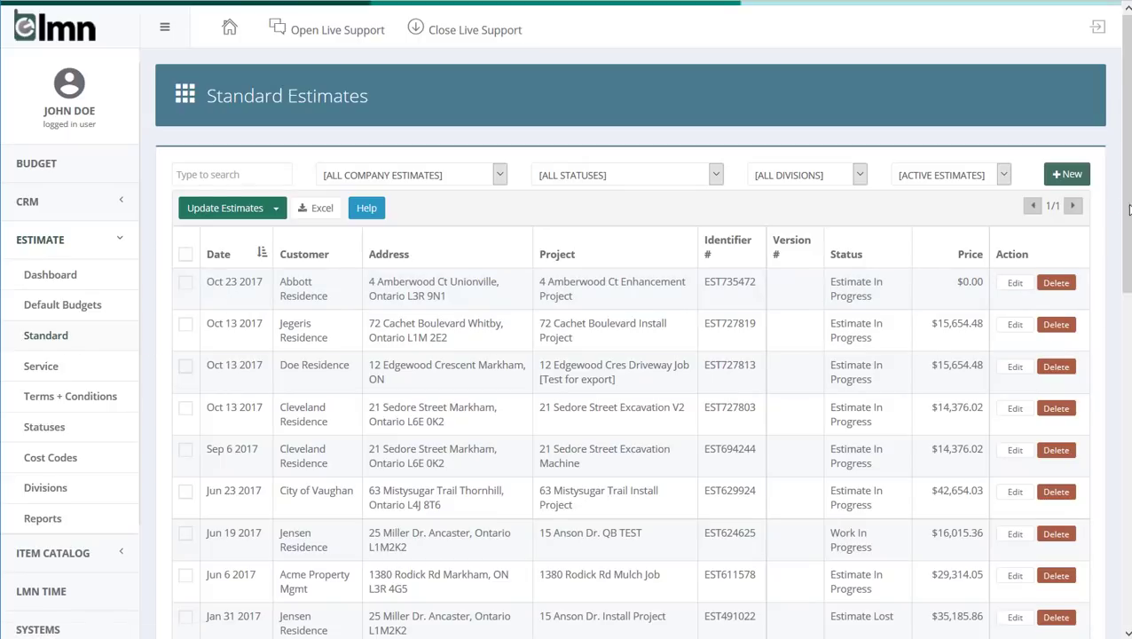
Start a new estimate and assign it to the existing customer found by searching for "rol"
click(1071, 175)
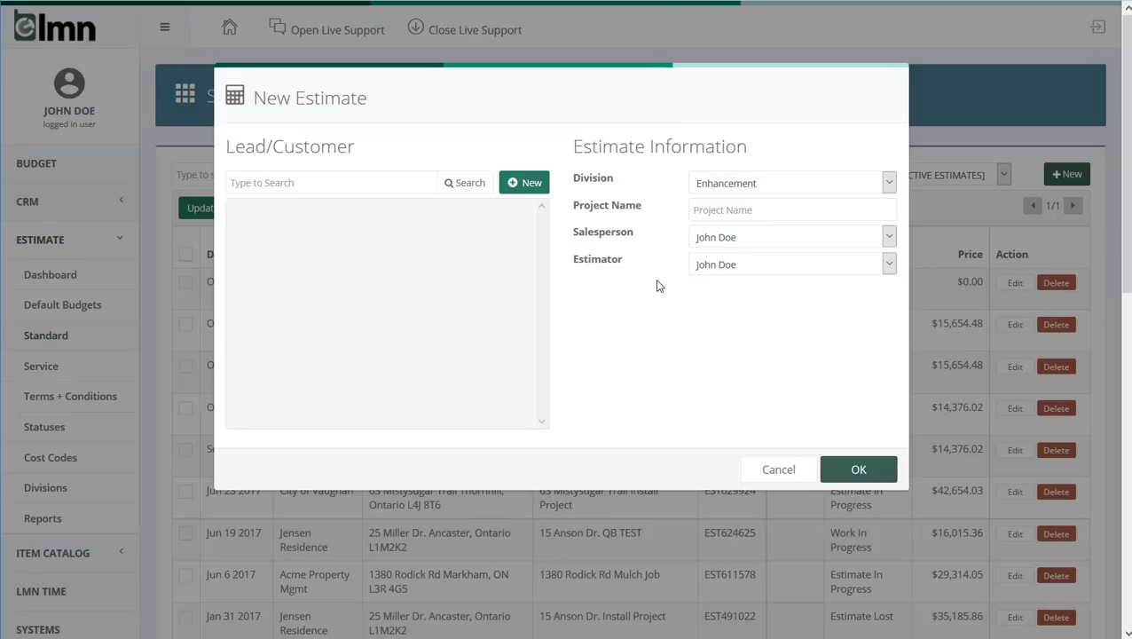
click(521, 183)
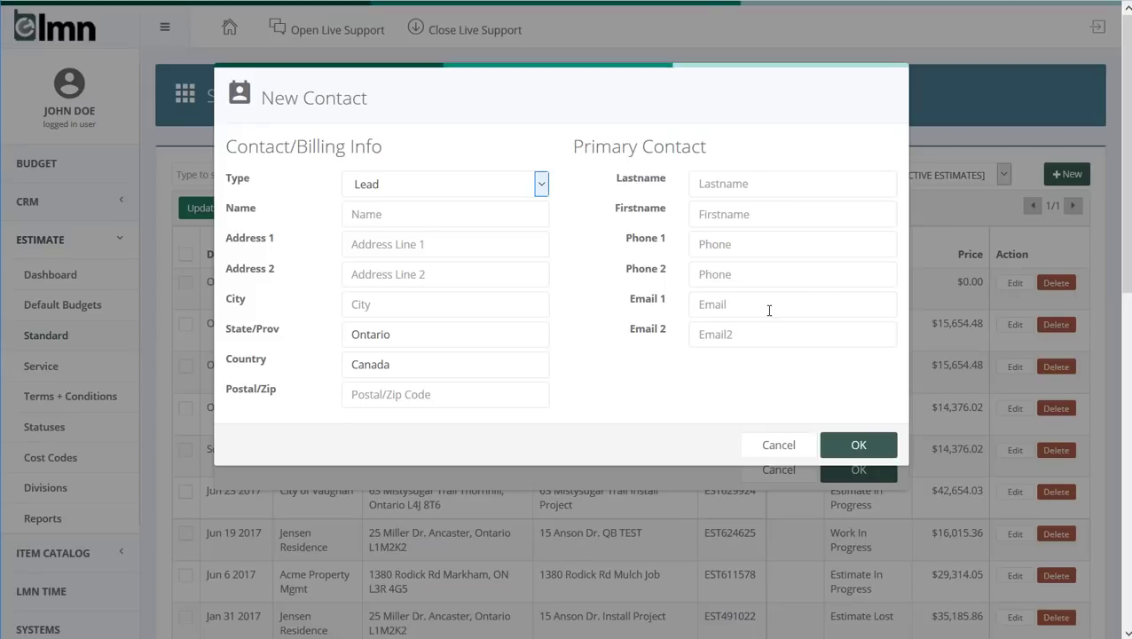
click(788, 448)
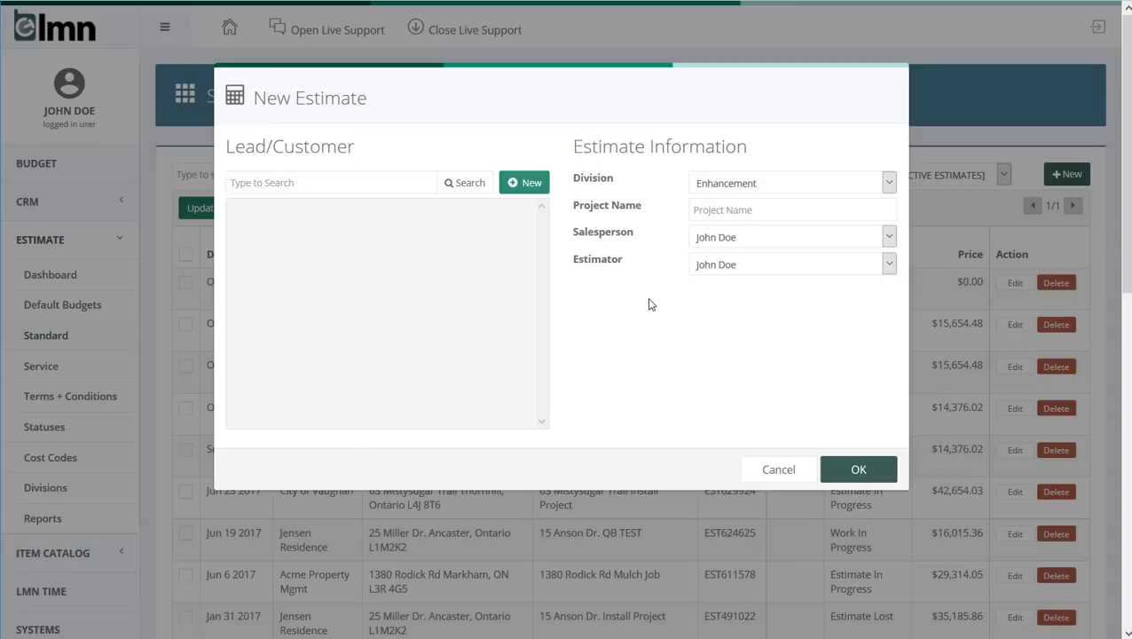
click(352, 181)
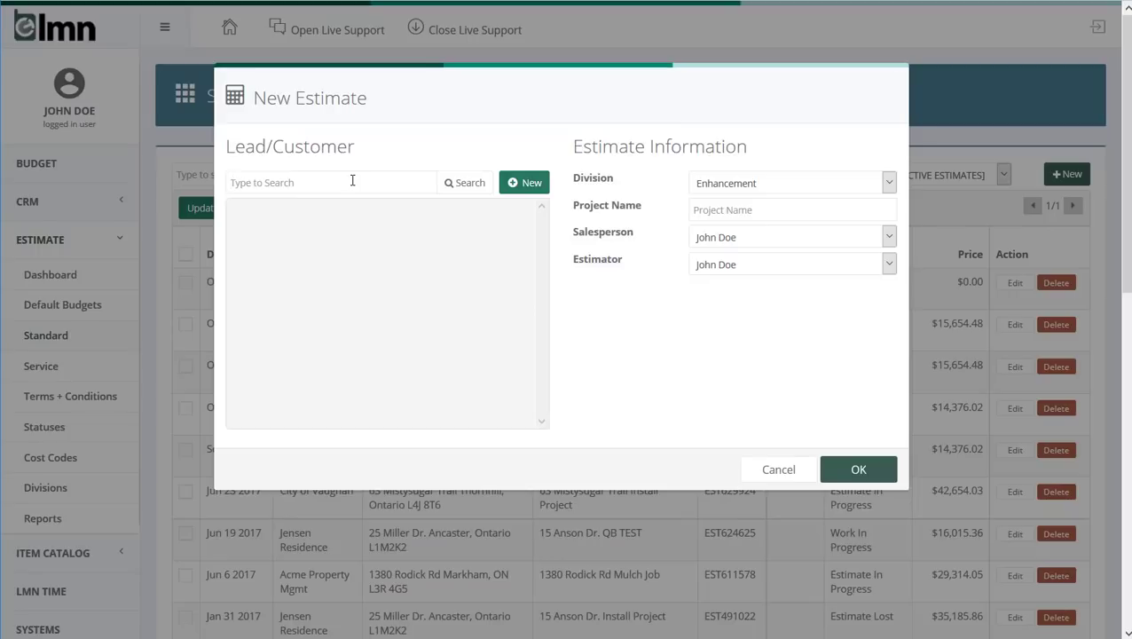
text(rol)
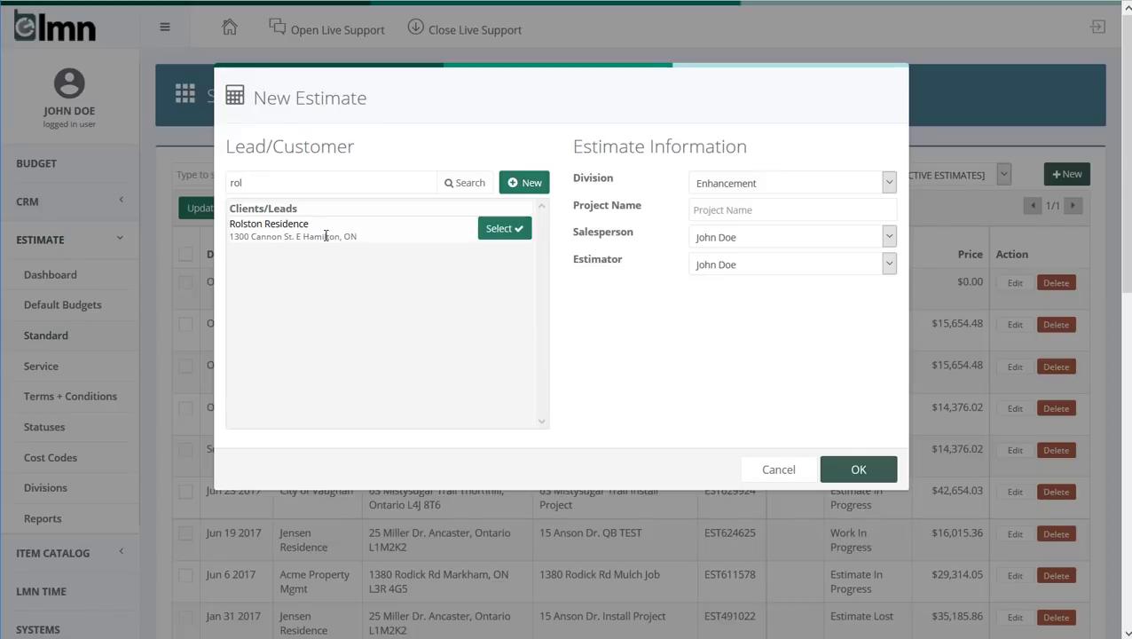
click(495, 229)
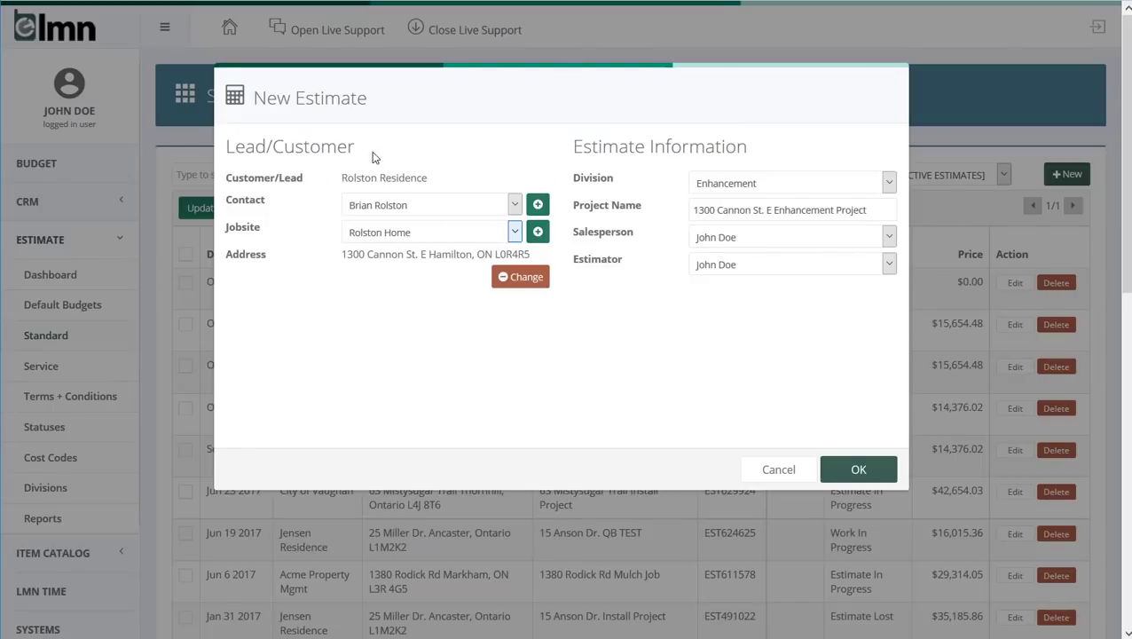
Check the new estimate's jobsite and address, set its division to Install, and create the estimate
click(494, 235)
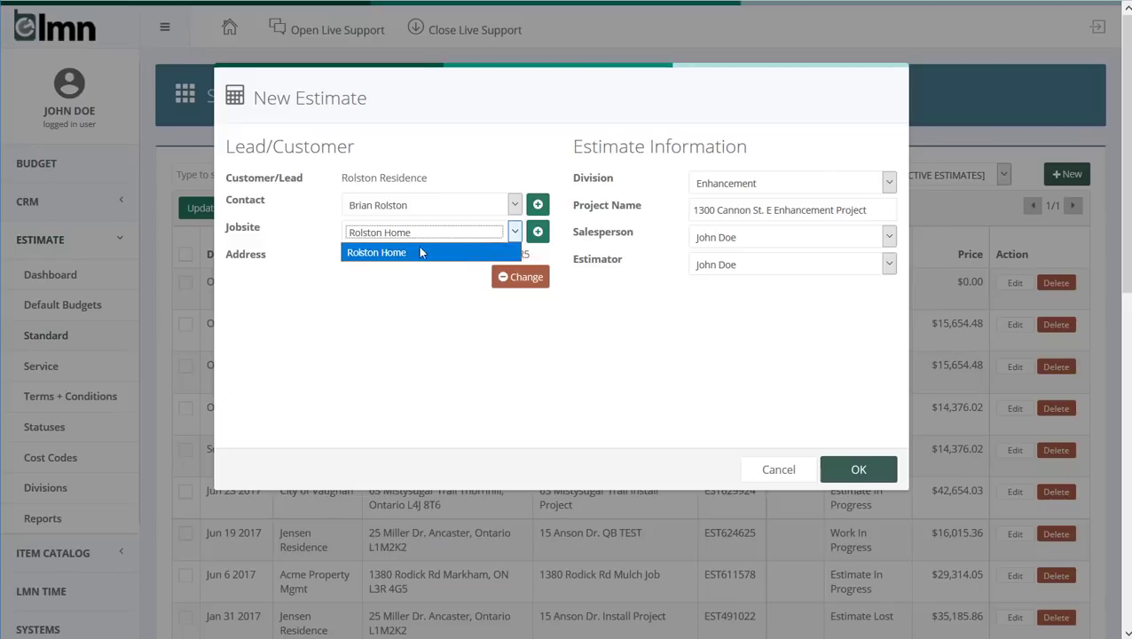
click(404, 286)
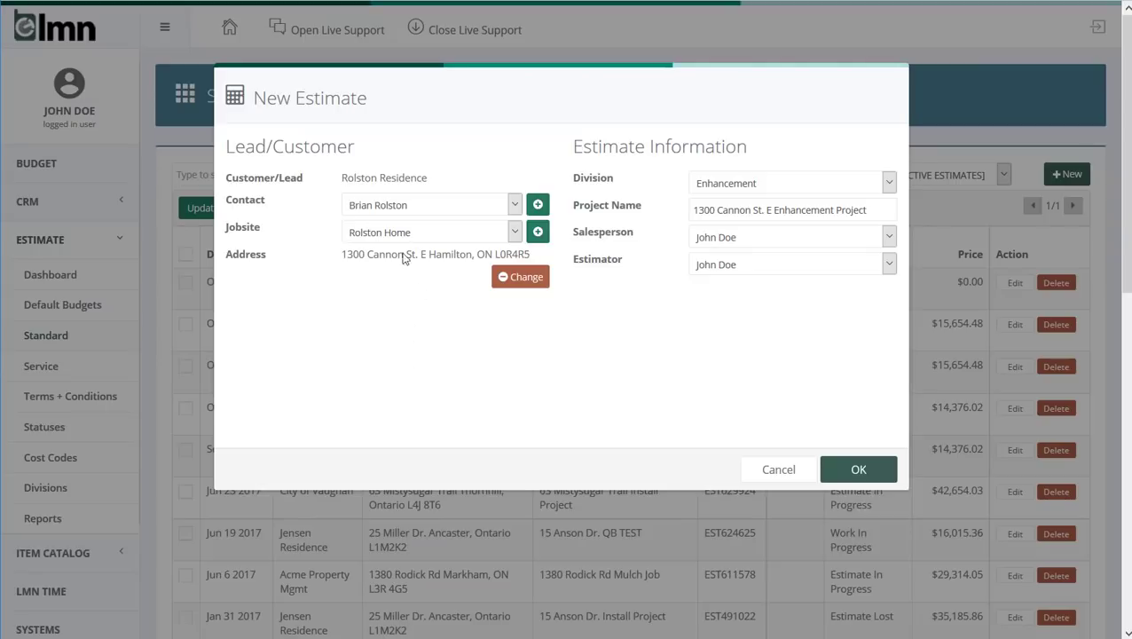
drag(343, 256, 530, 255)
click(357, 336)
click(762, 180)
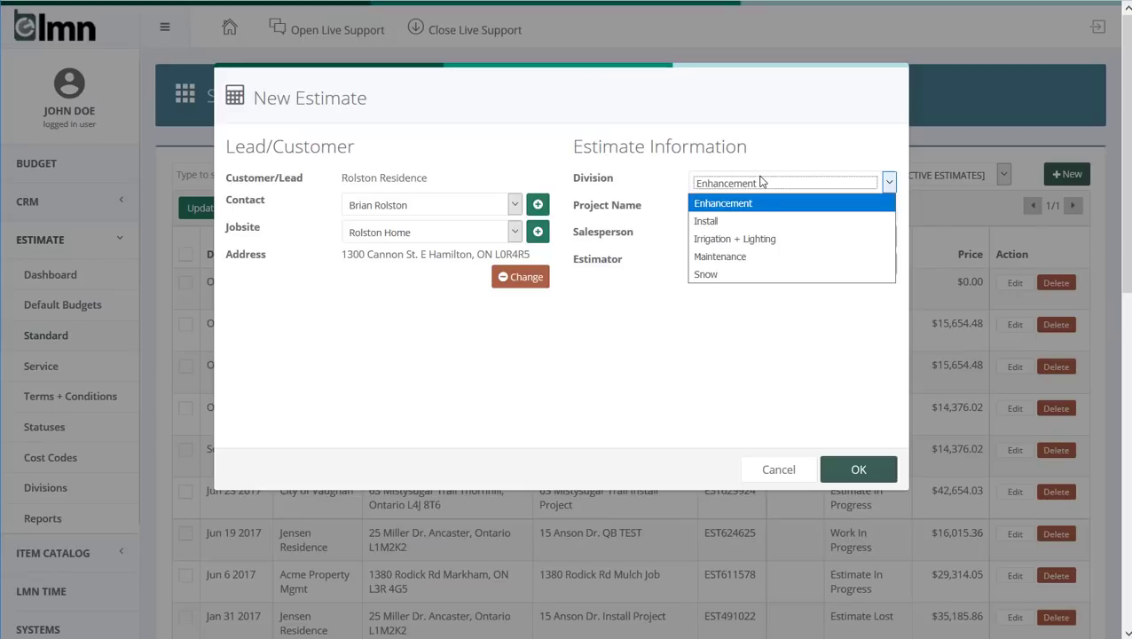
click(734, 220)
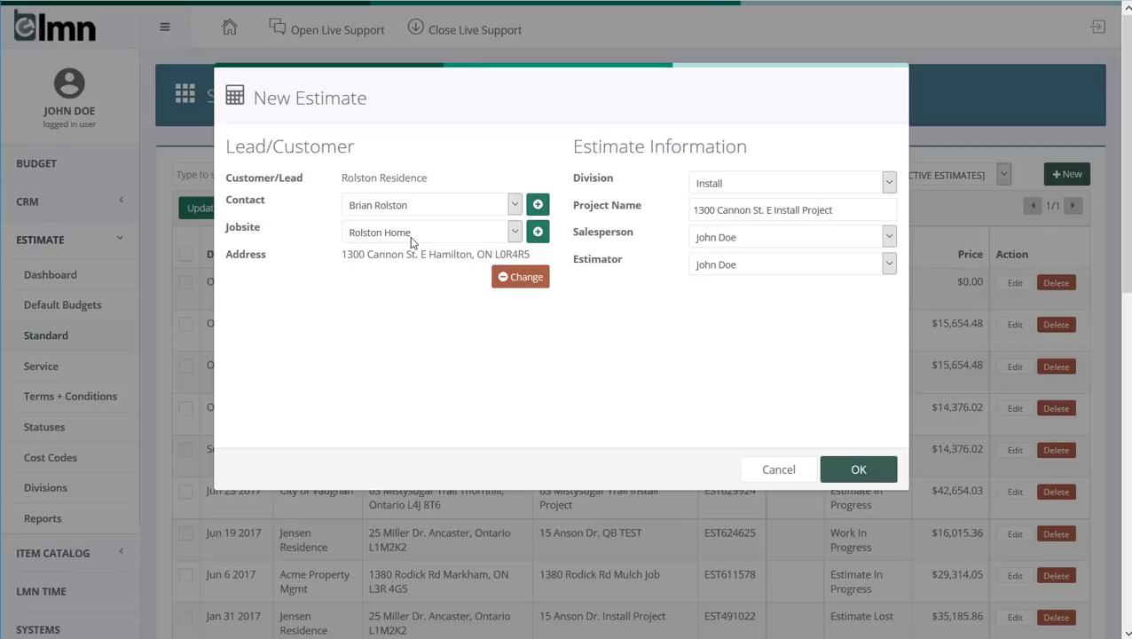
click(858, 472)
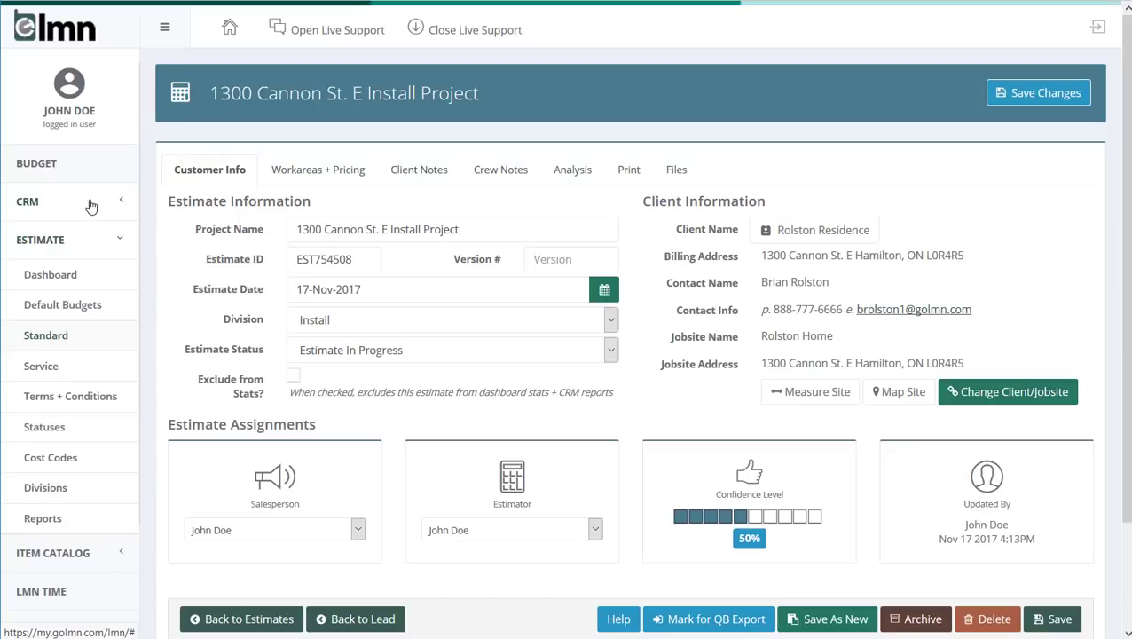
Collapse the side navigation to give the estimate the full page width
click(166, 31)
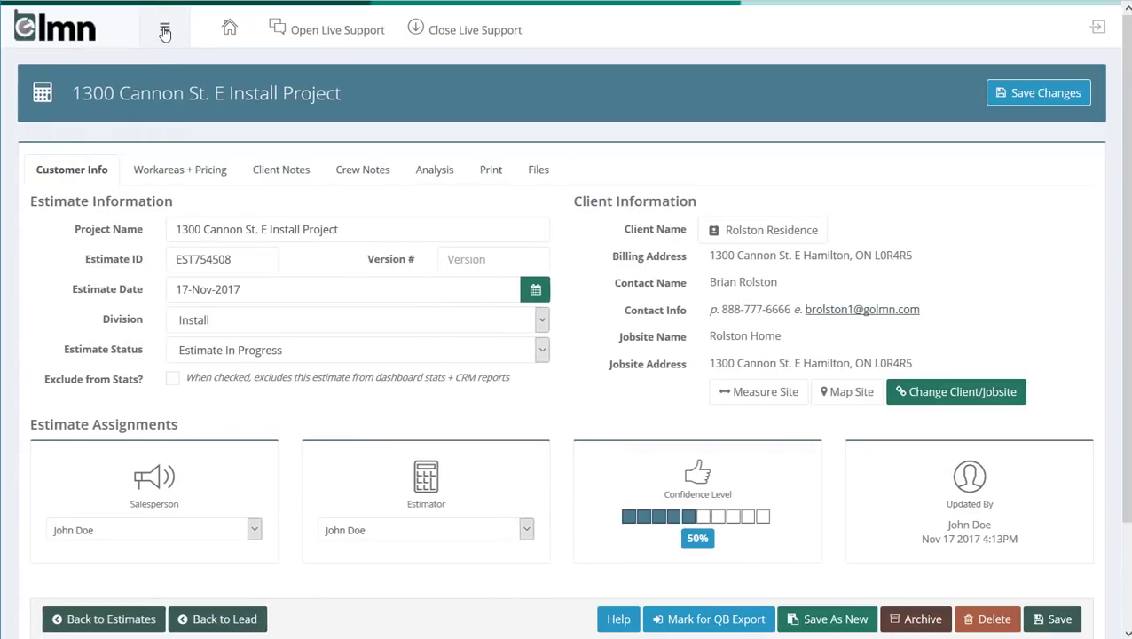
click(165, 31)
click(165, 31)
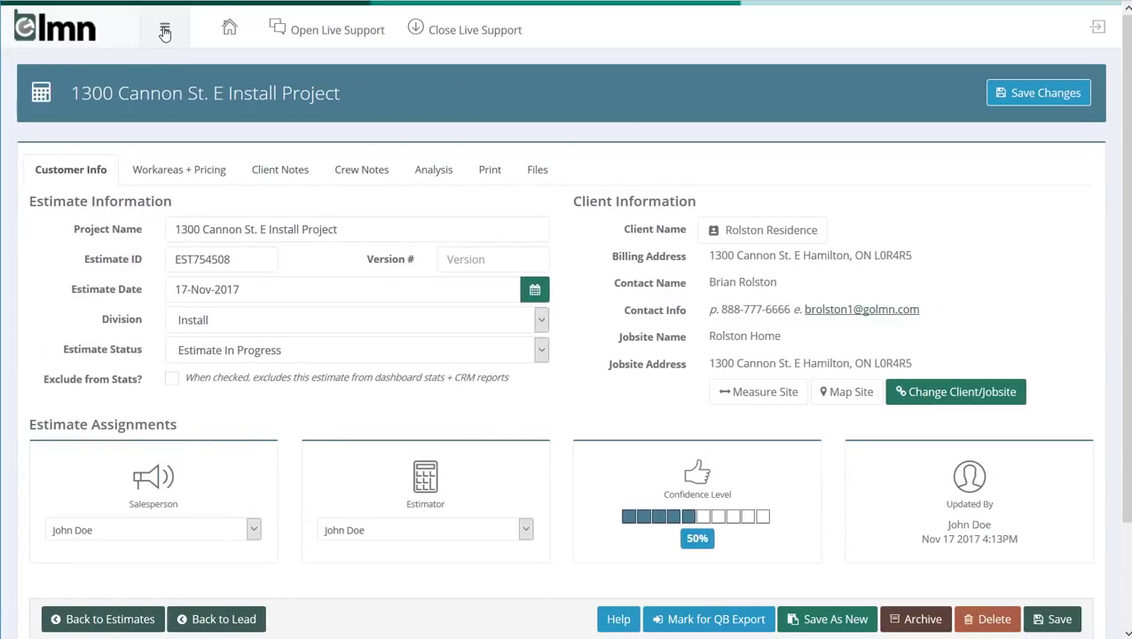
click(165, 31)
click(165, 31)
click(165, 29)
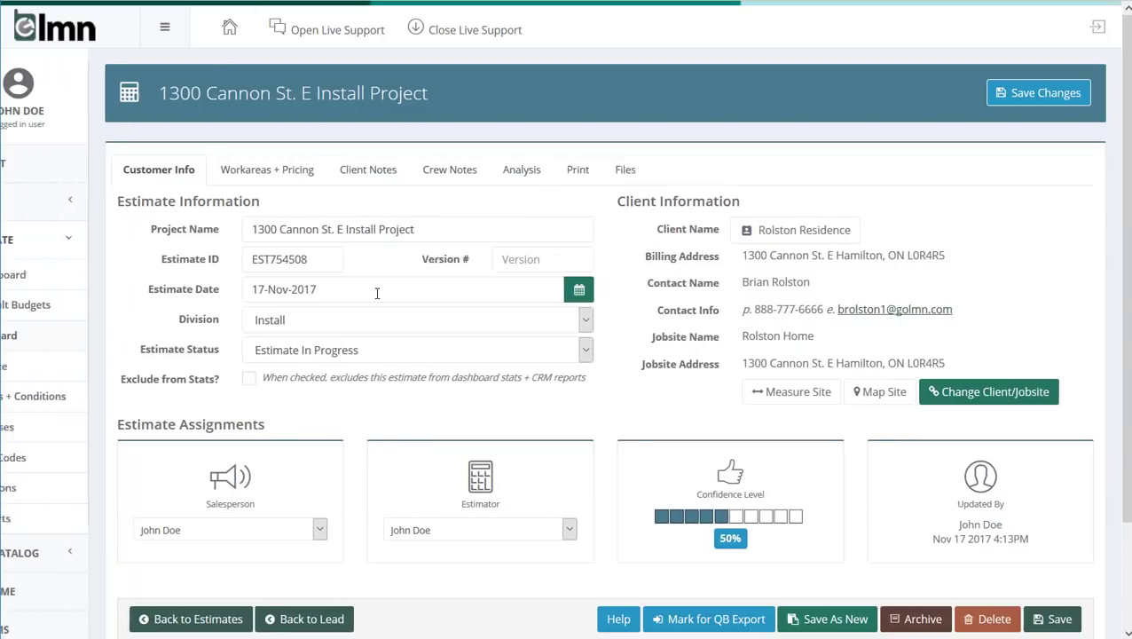
click(166, 29)
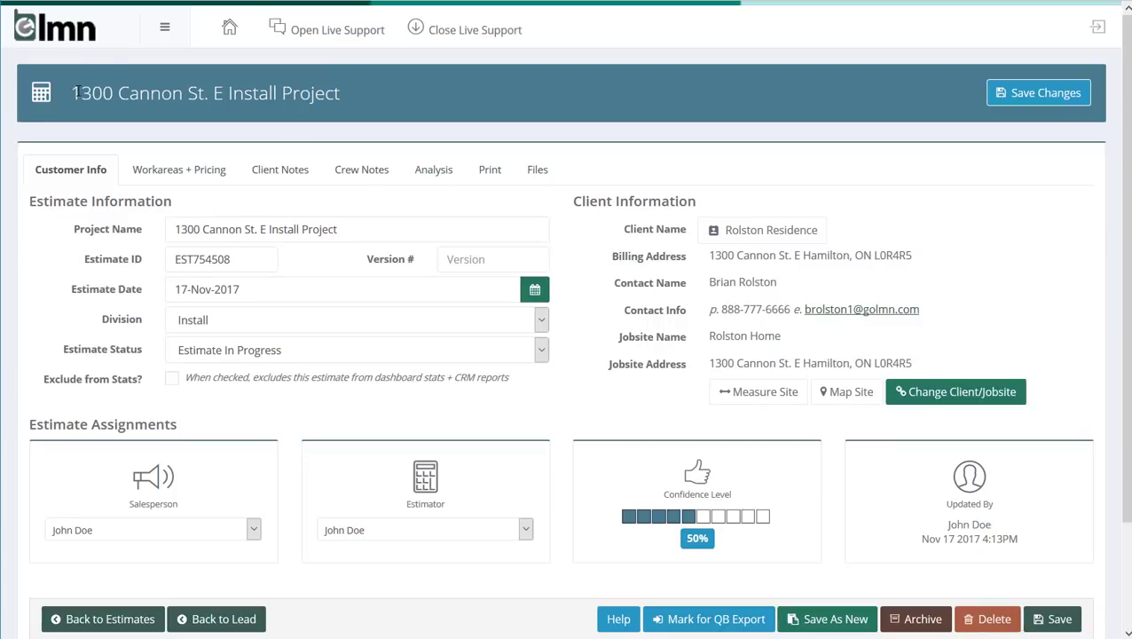
Review the estimate's project name, ID, version, date and available statuses, choosing Estimate In Progress
drag(78, 92, 371, 106)
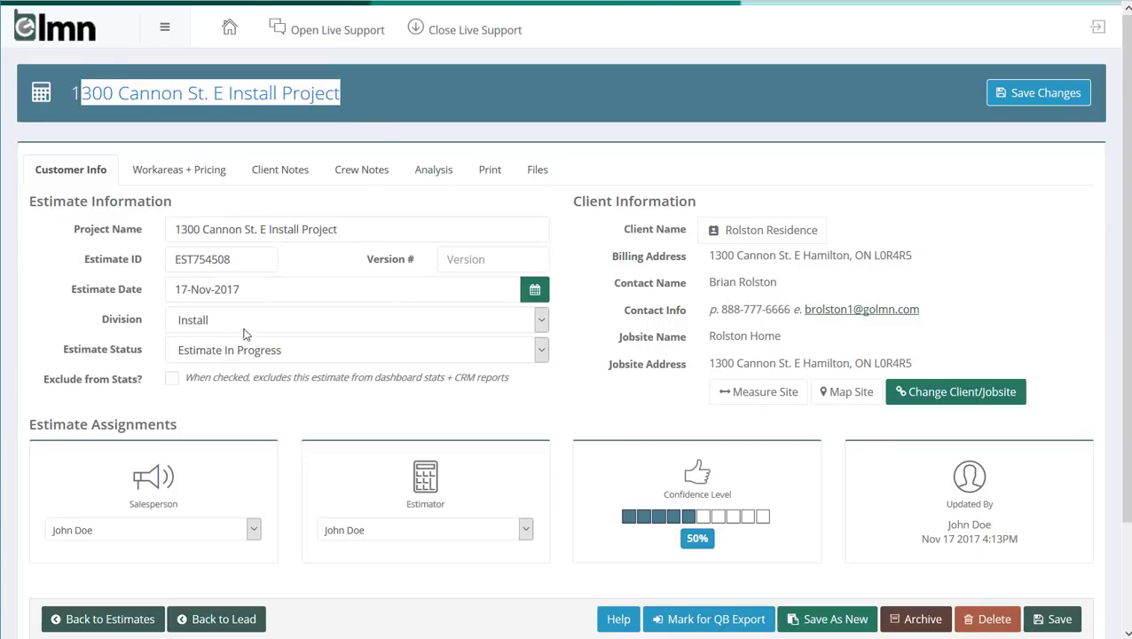
click(194, 228)
click(218, 258)
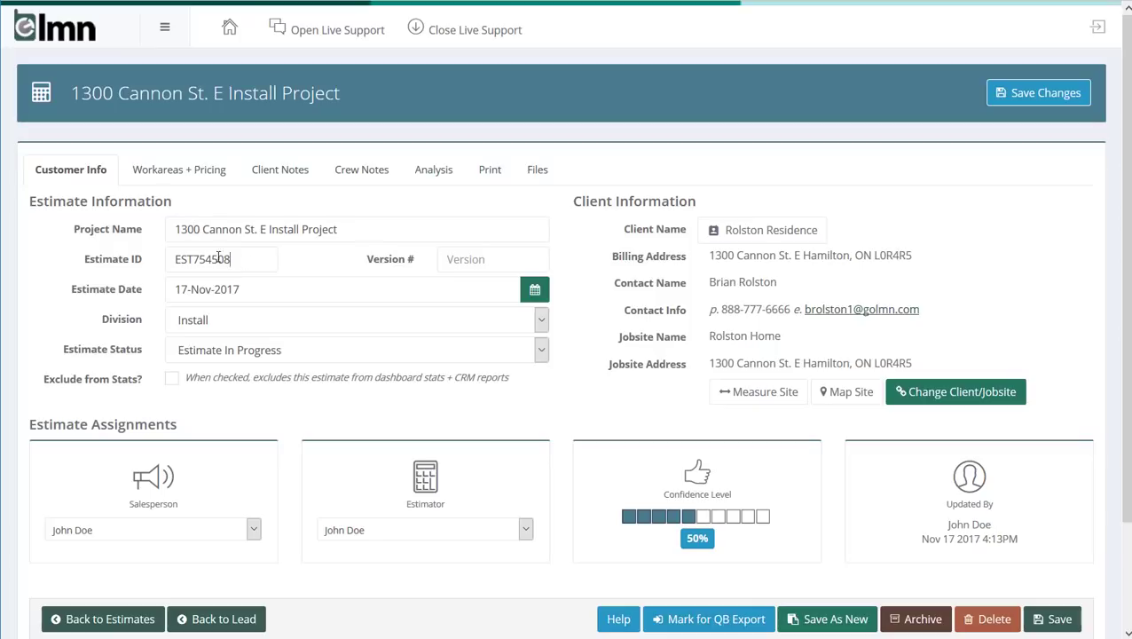
double_click(218, 258)
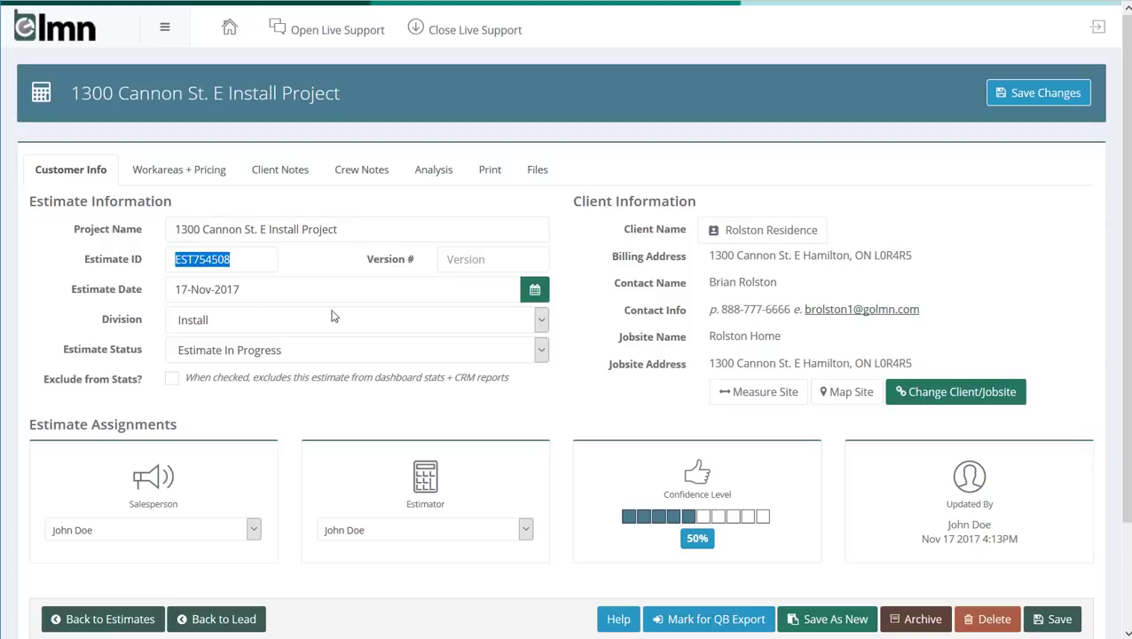
click(488, 258)
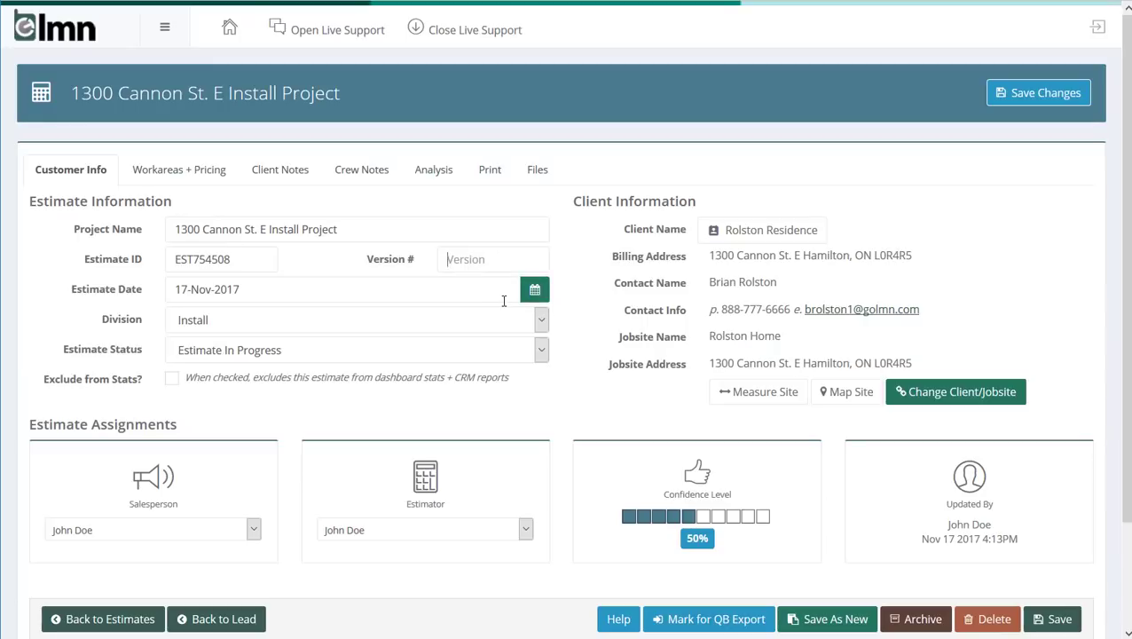
click(270, 288)
click(294, 350)
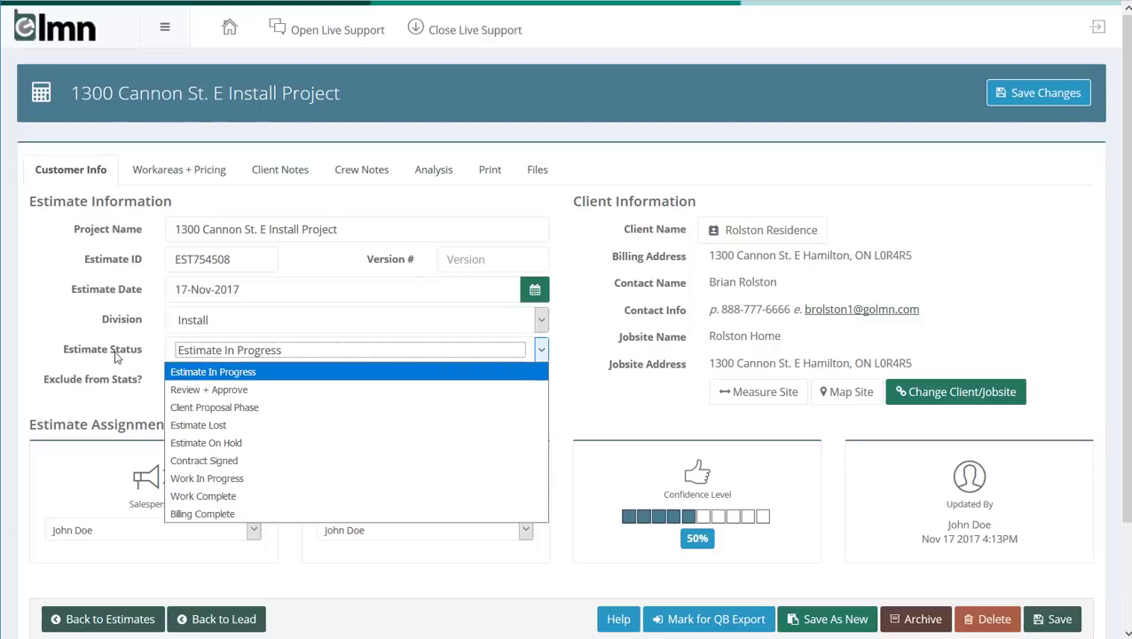
click(234, 377)
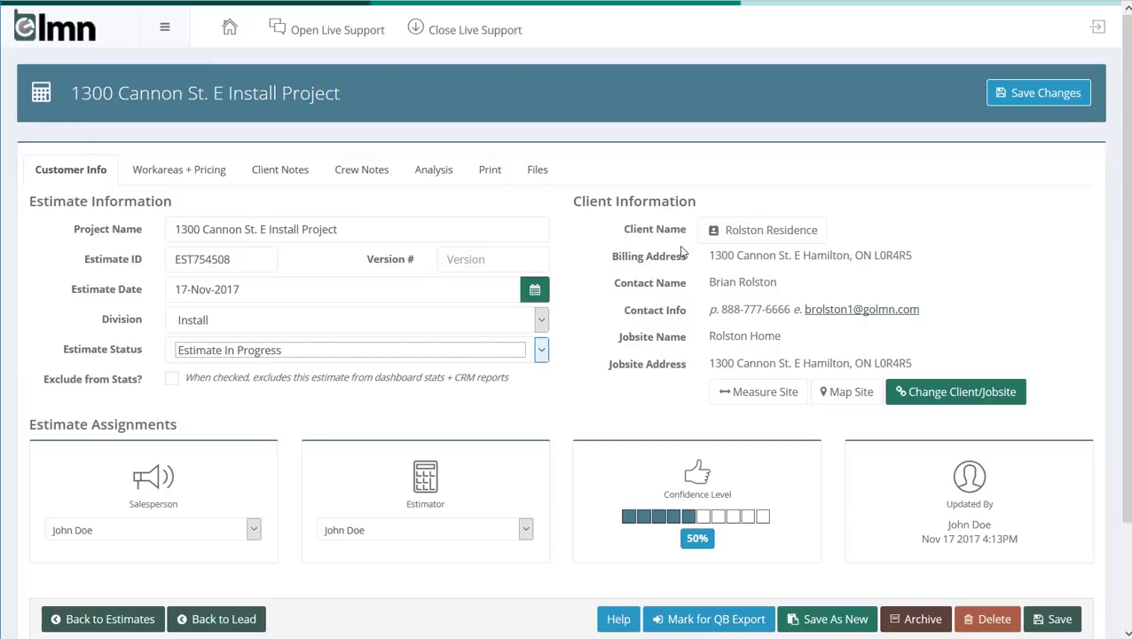
Check the link to the client's record and the options for changing the estimate's client or jobsite, without applying any change
click(782, 239)
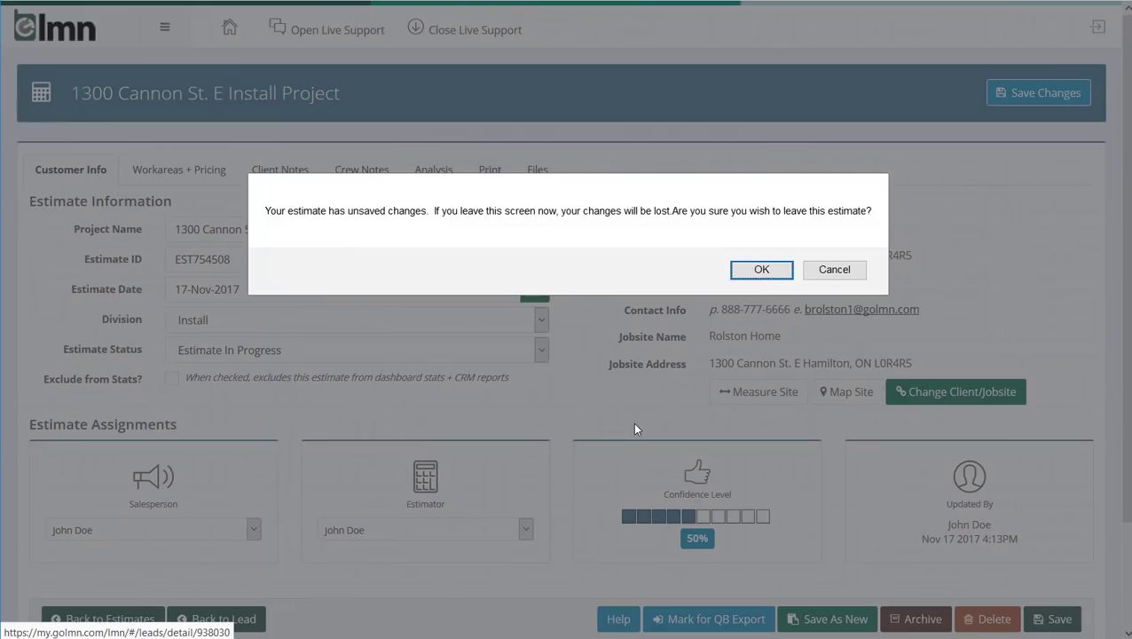
click(832, 270)
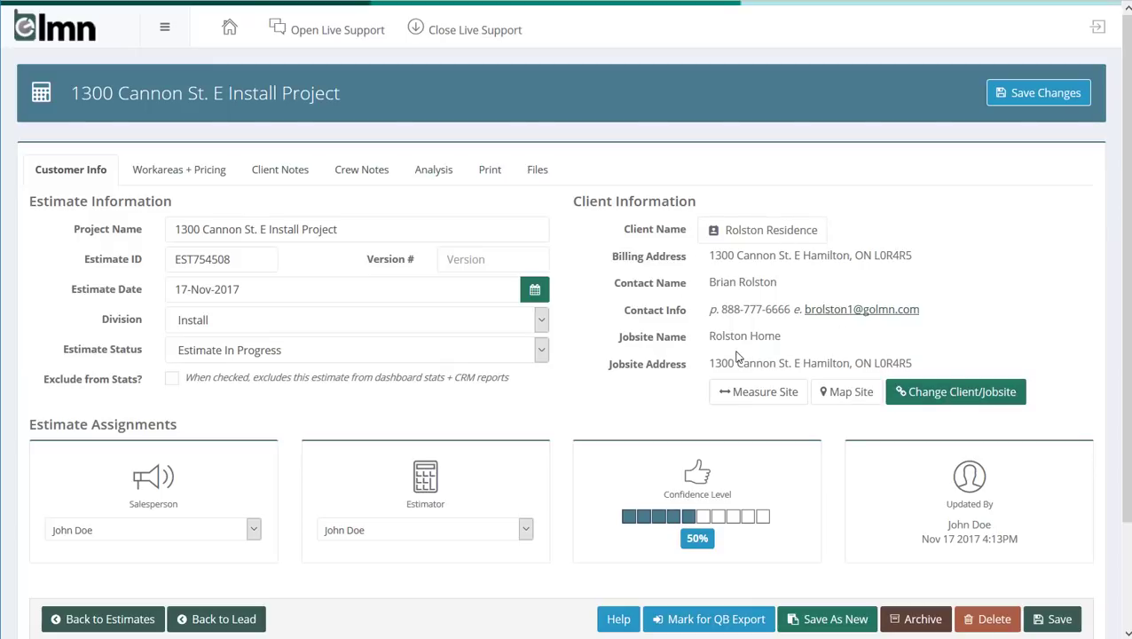
click(998, 402)
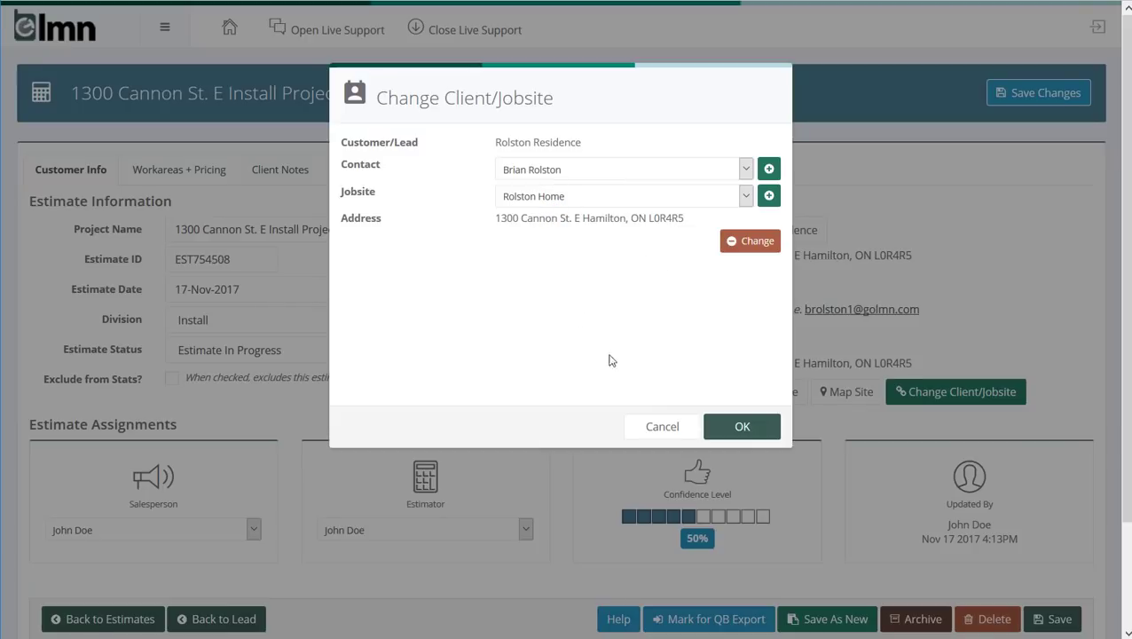
click(662, 427)
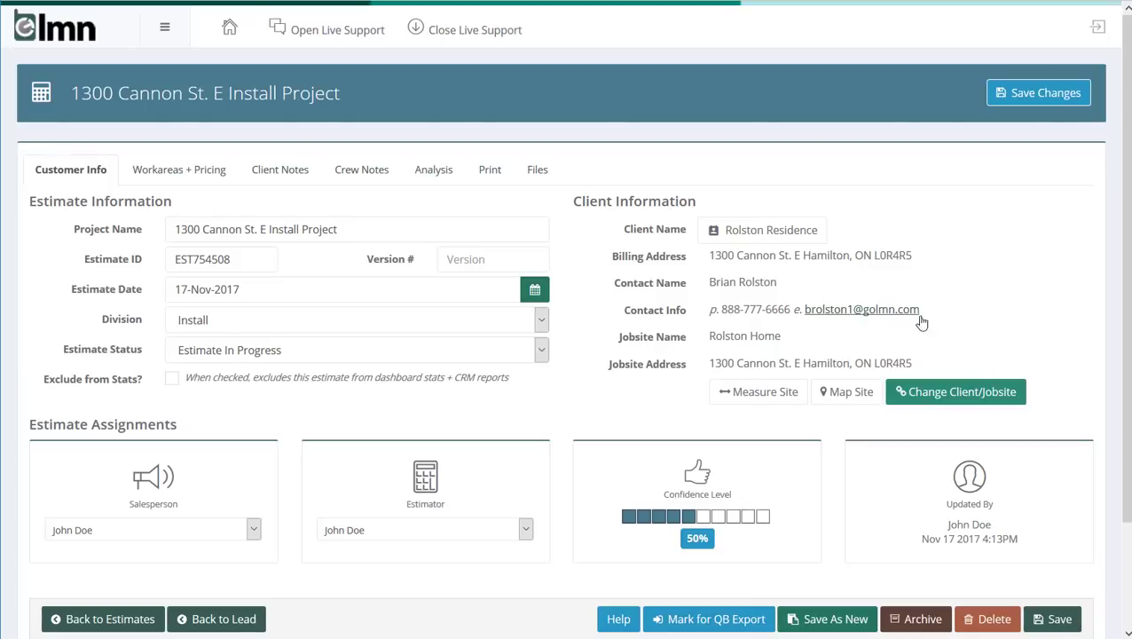
Assign a different salesperson to the estimate and set its confidence level to 90%
click(158, 529)
click(157, 586)
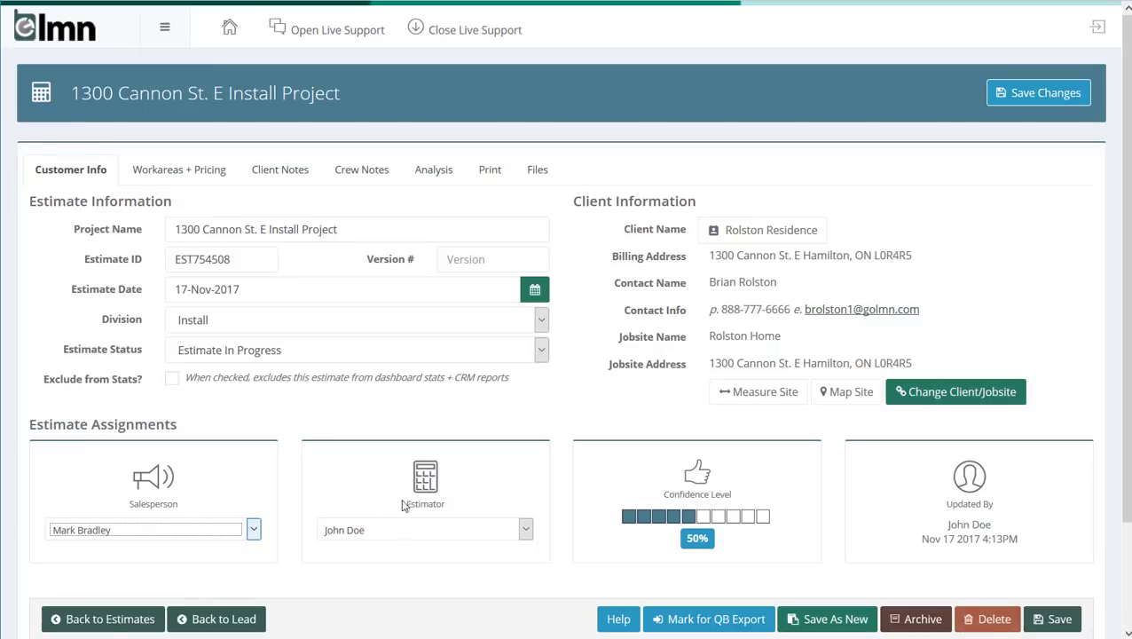
click(719, 519)
click(673, 517)
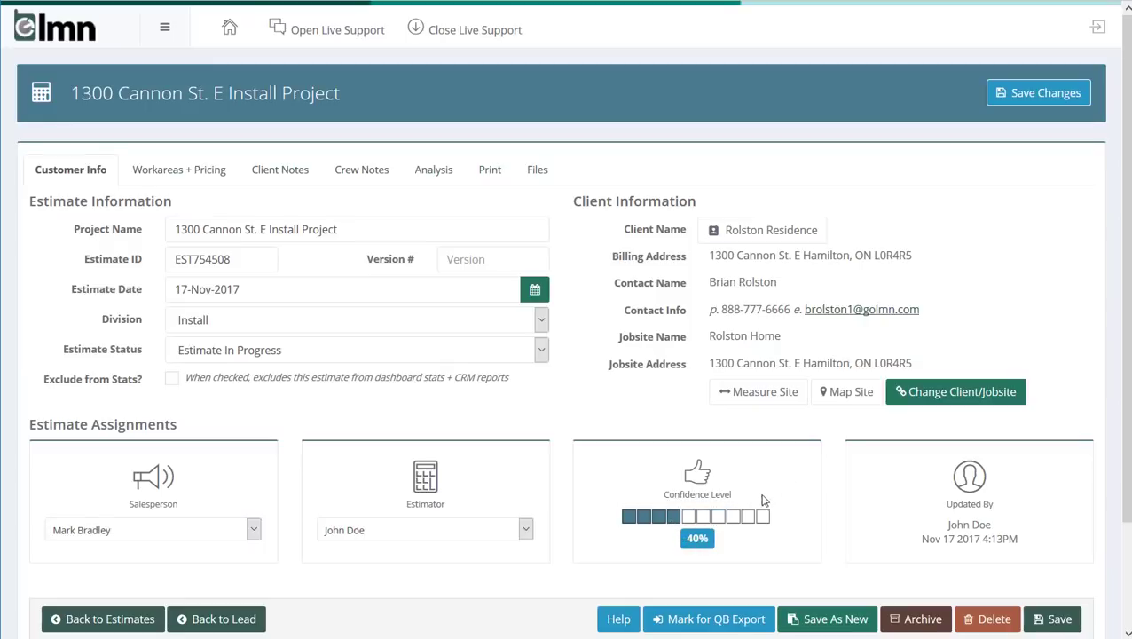
click(748, 517)
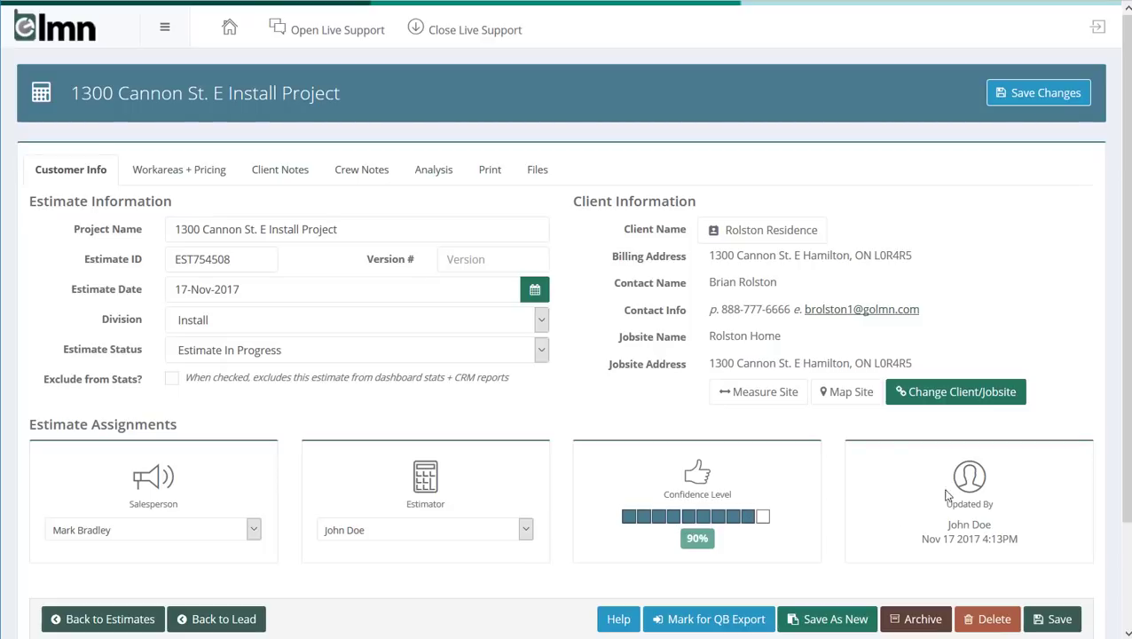
Look through the estimate's customer information, work area pricing, client notes and crew notes
click(193, 175)
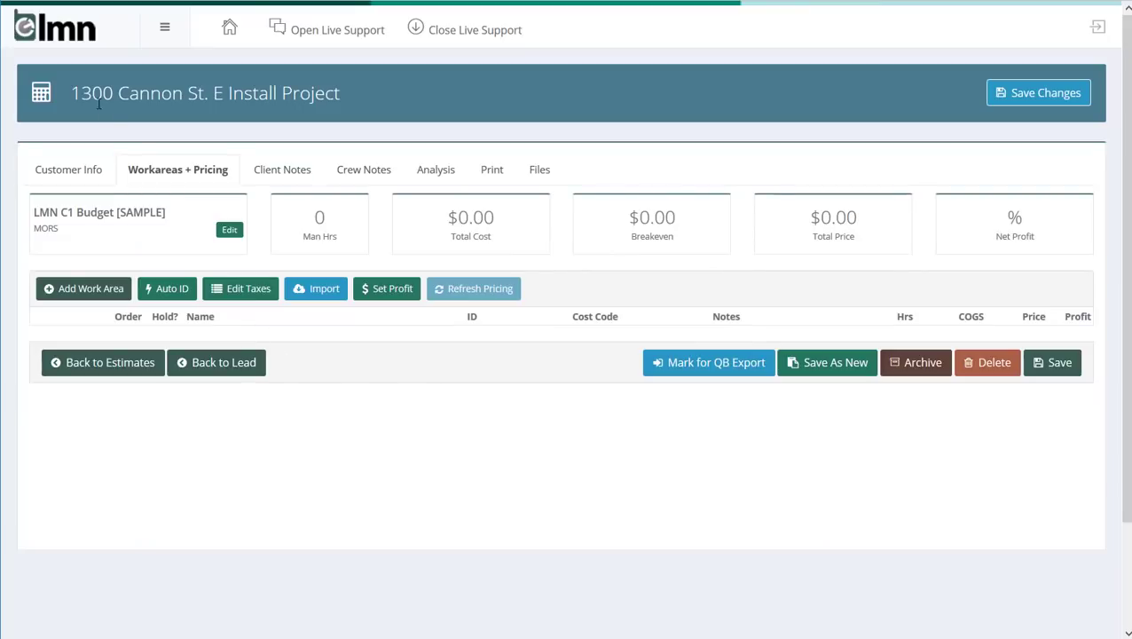
click(68, 177)
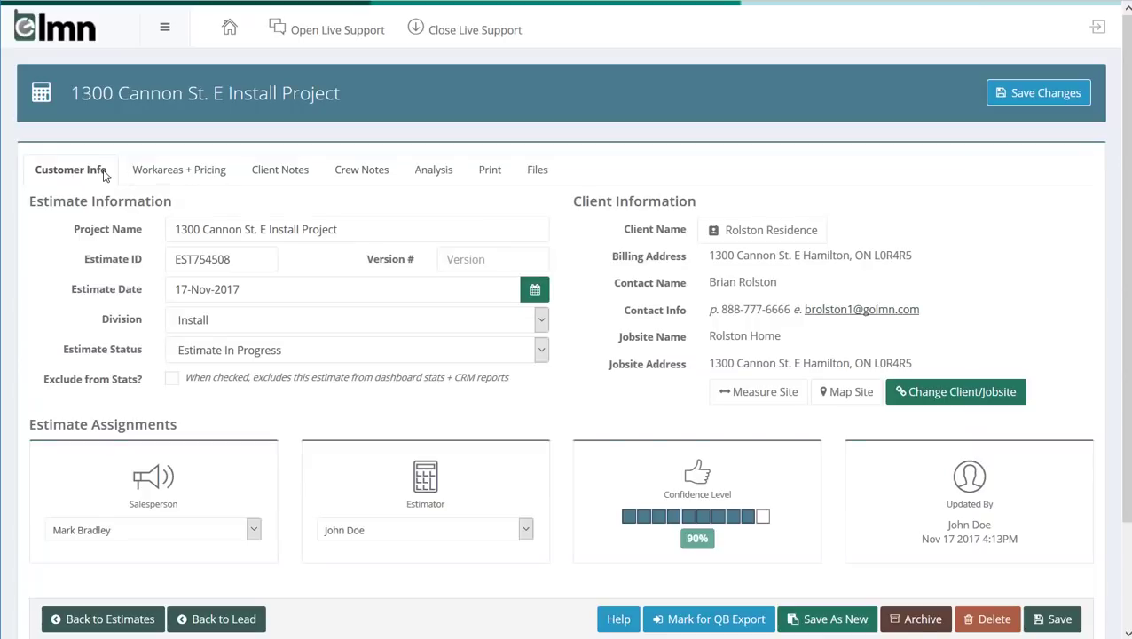
click(174, 175)
click(292, 176)
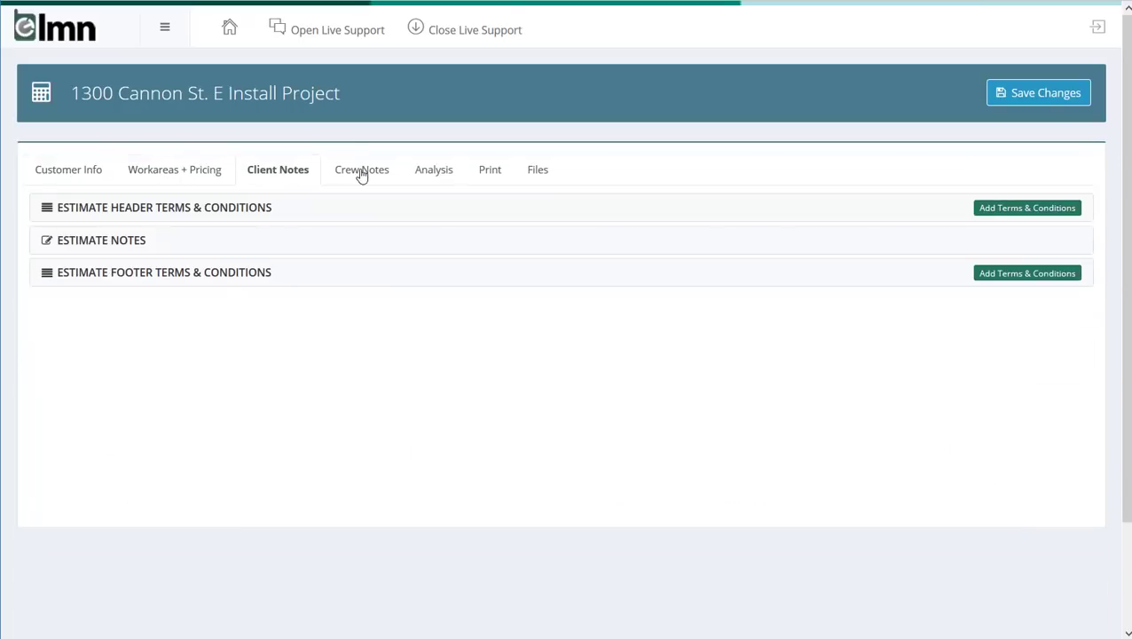
click(361, 174)
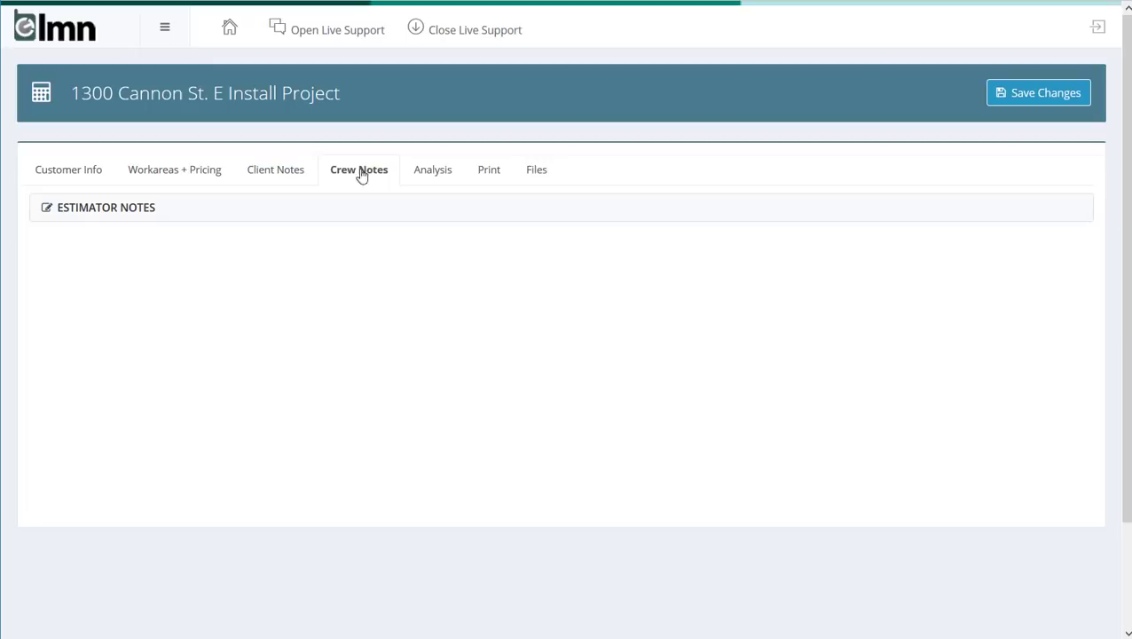
Examine the budget, overhead recovery method and recovery factors used for the estimate's work area pricing
click(175, 177)
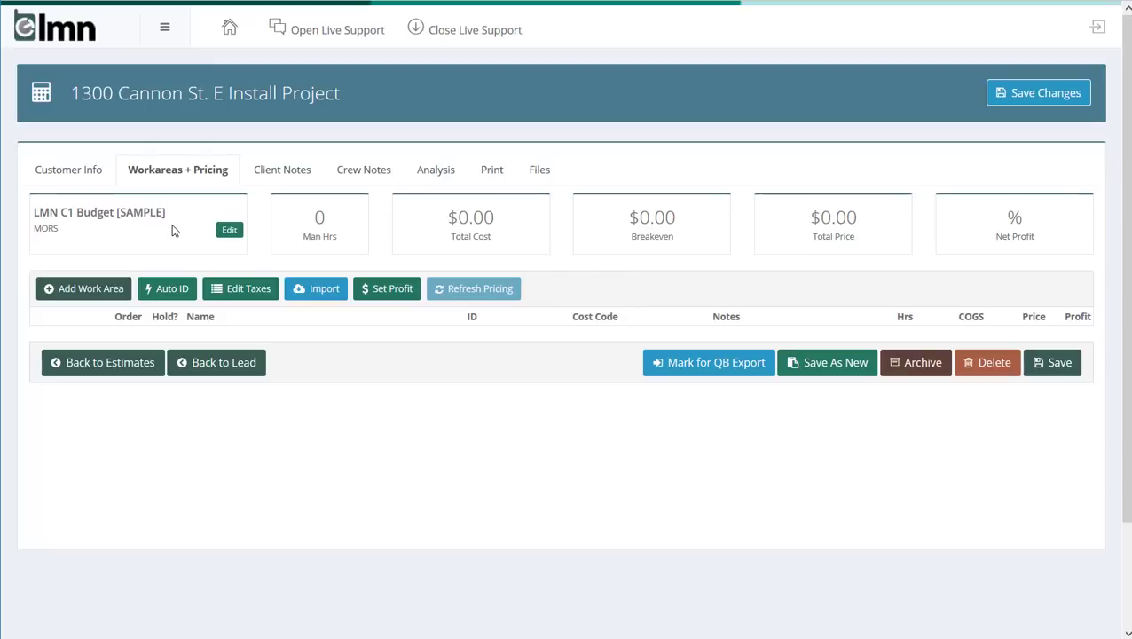
click(230, 230)
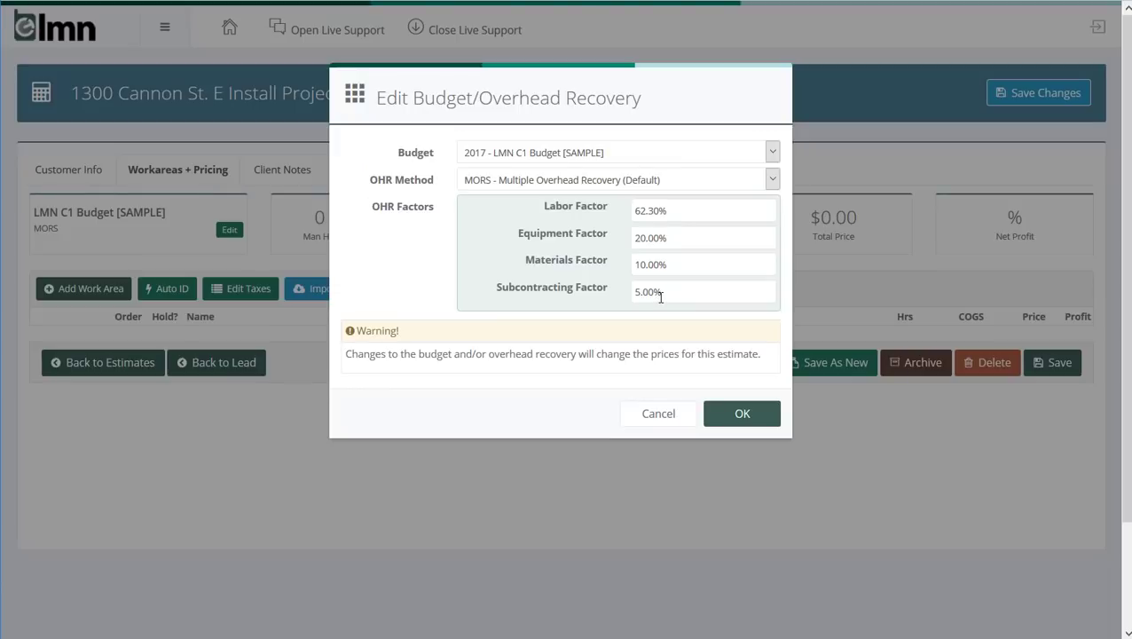
click(665, 422)
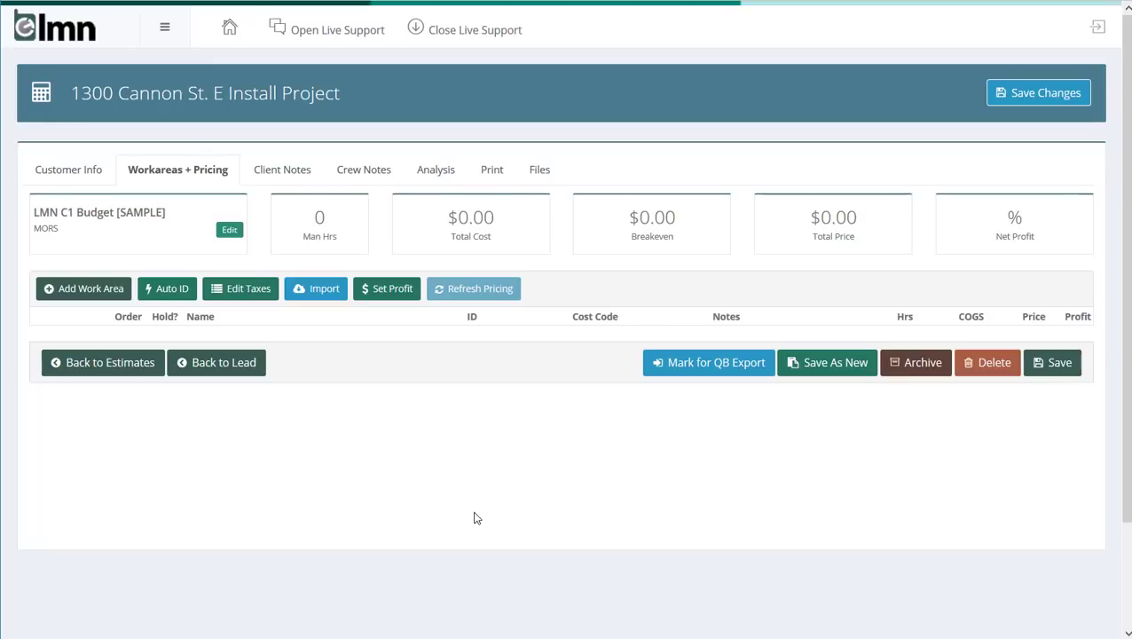
Add a work area named Backyard Garden with the cost code 100 Installation, leaving its ID and notes empty
click(94, 293)
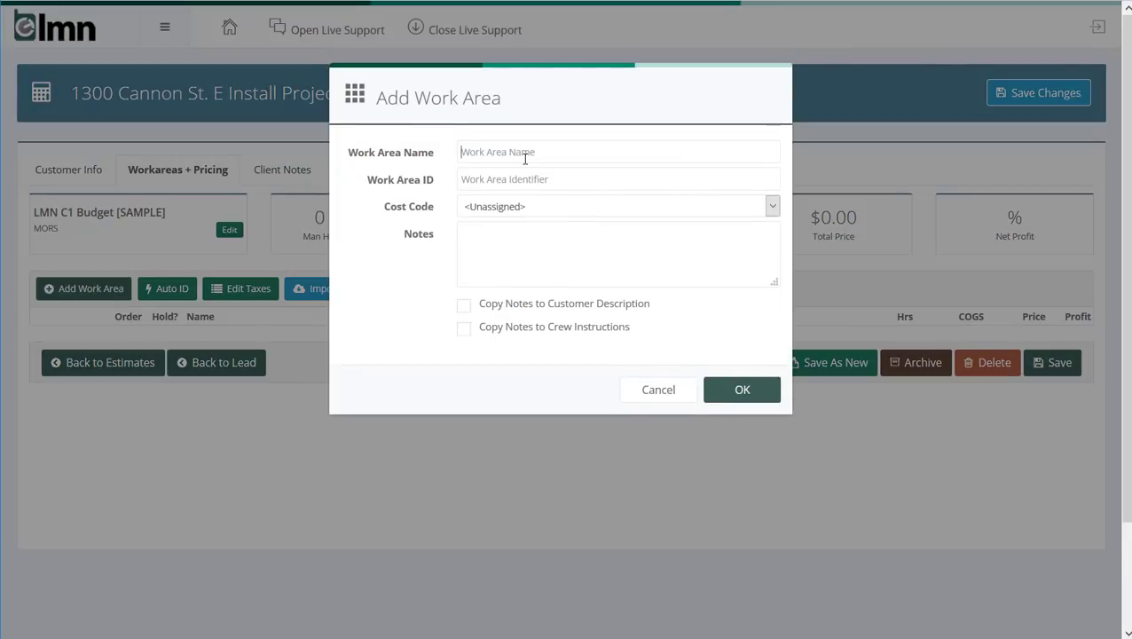
text(Backyard Garden)
click(492, 179)
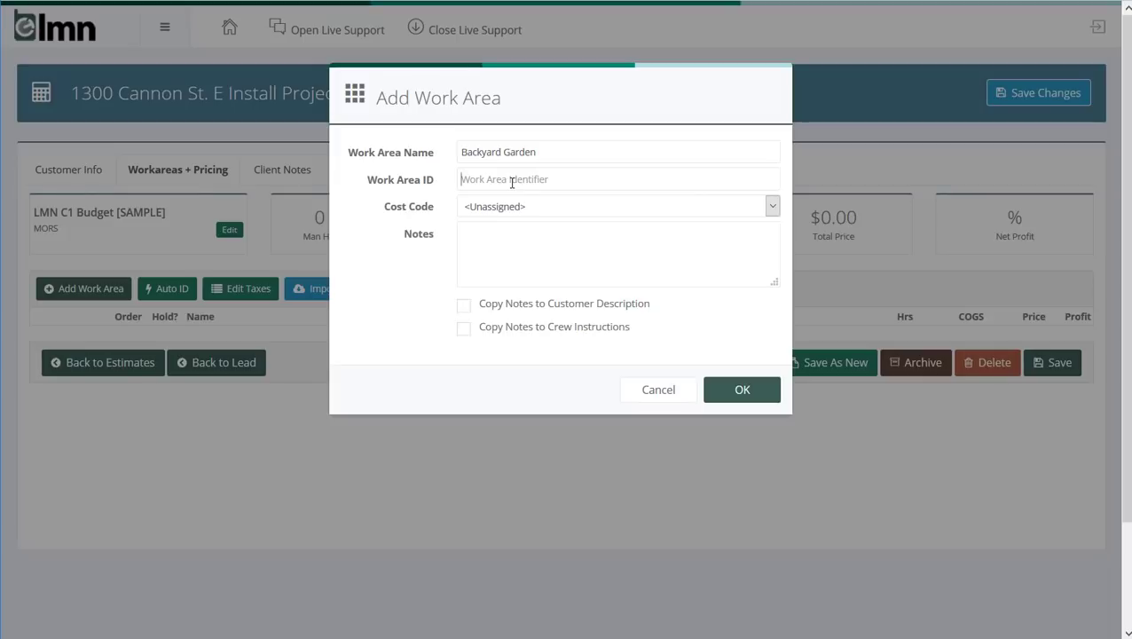
click(540, 211)
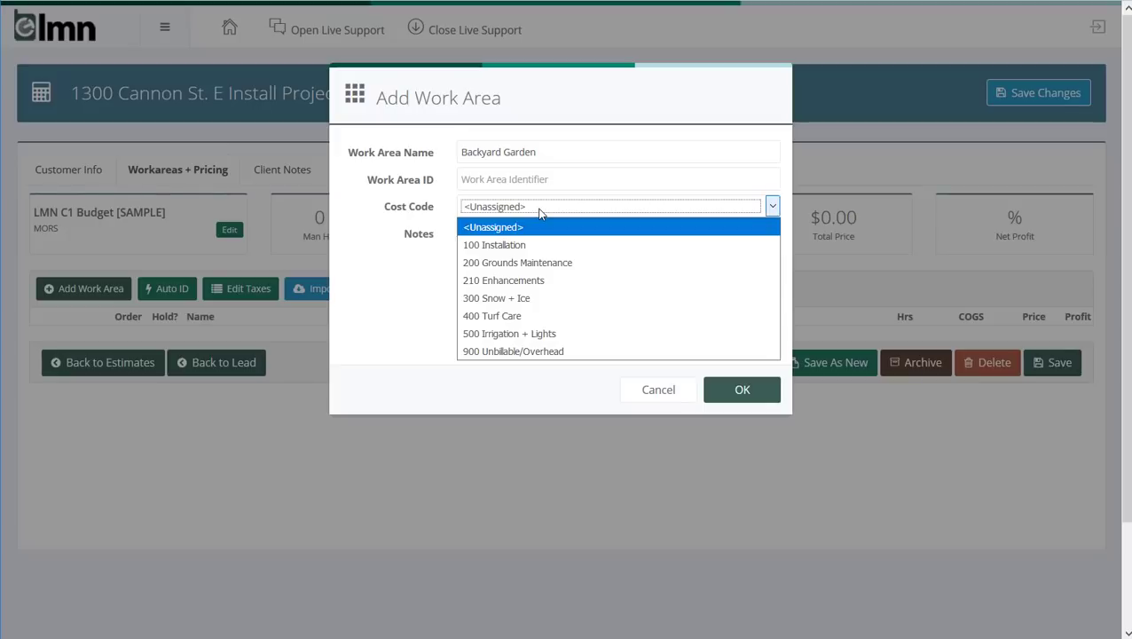
click(545, 151)
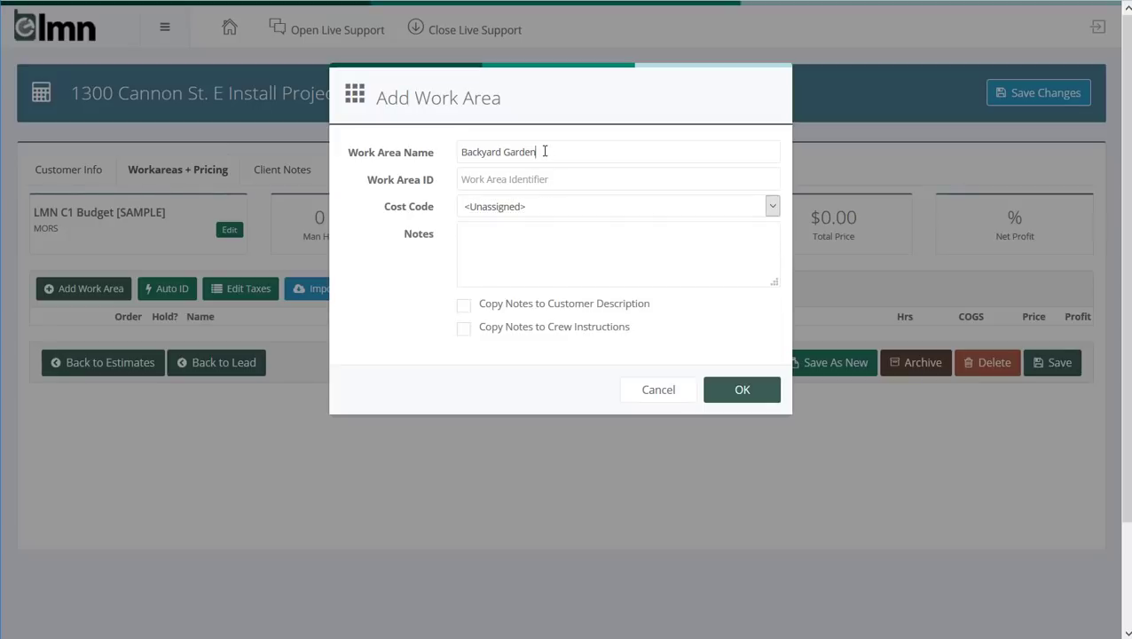
click(510, 210)
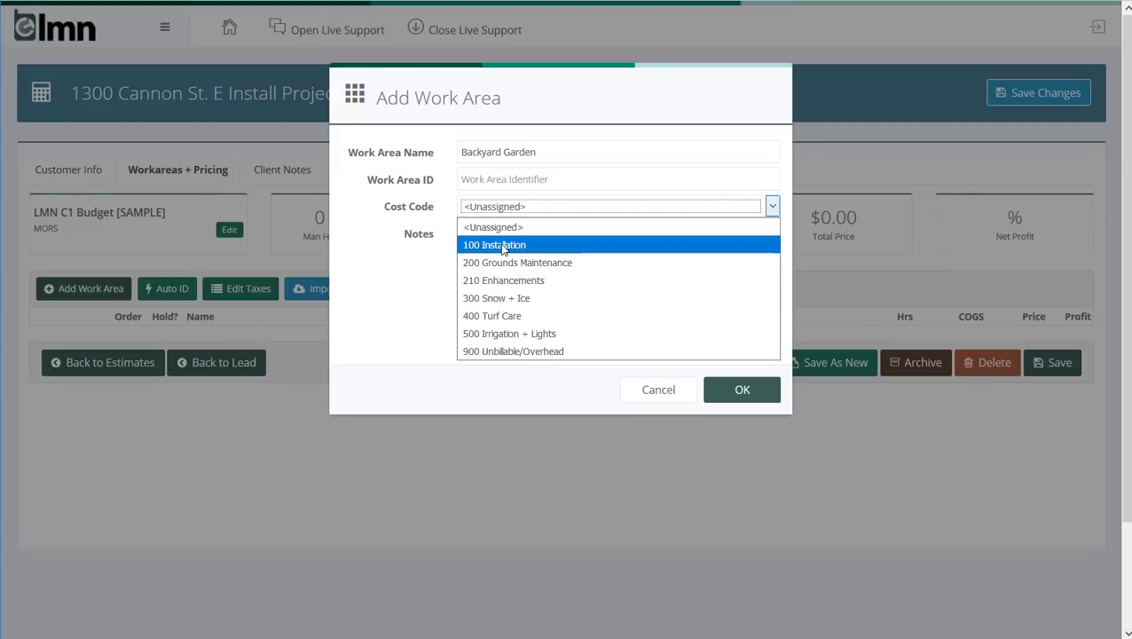
click(495, 244)
click(542, 243)
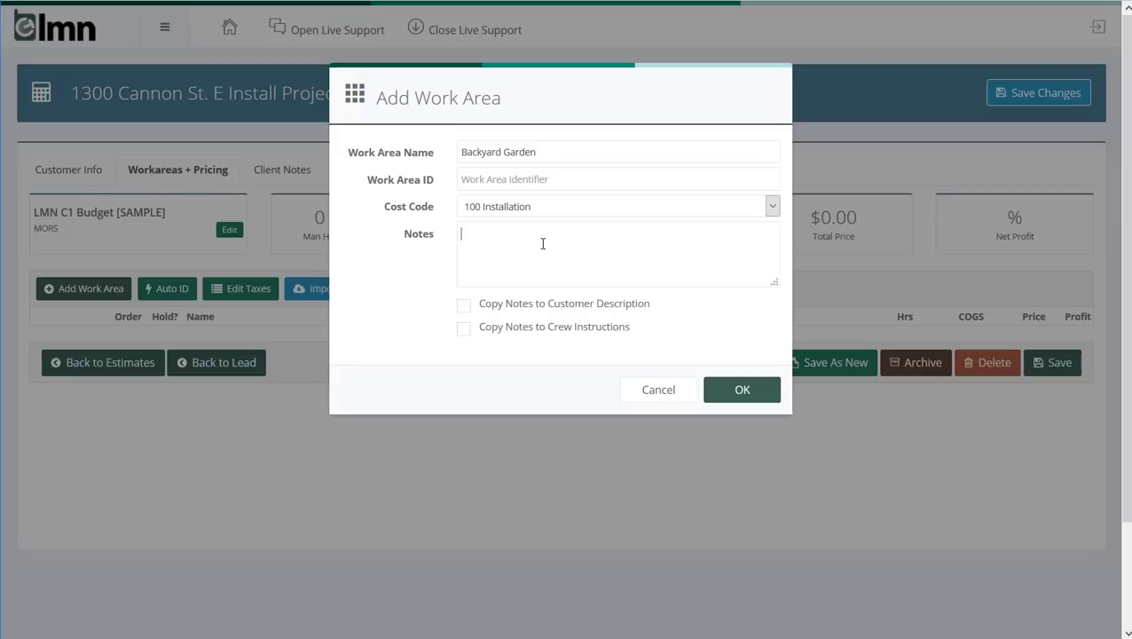
click(743, 395)
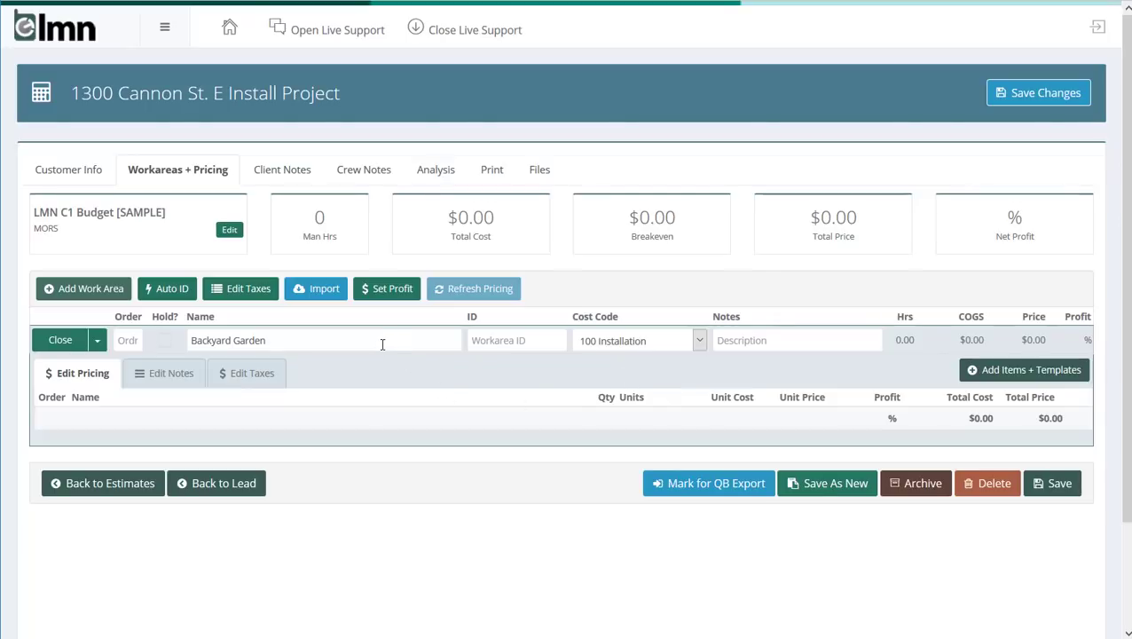
Add Install Labor [SAMPLE], Crew Truck + Install Trailer [SAMPLE] and Excavator-Mini [SAMPLE] to the Backyard Garden work area
click(1050, 375)
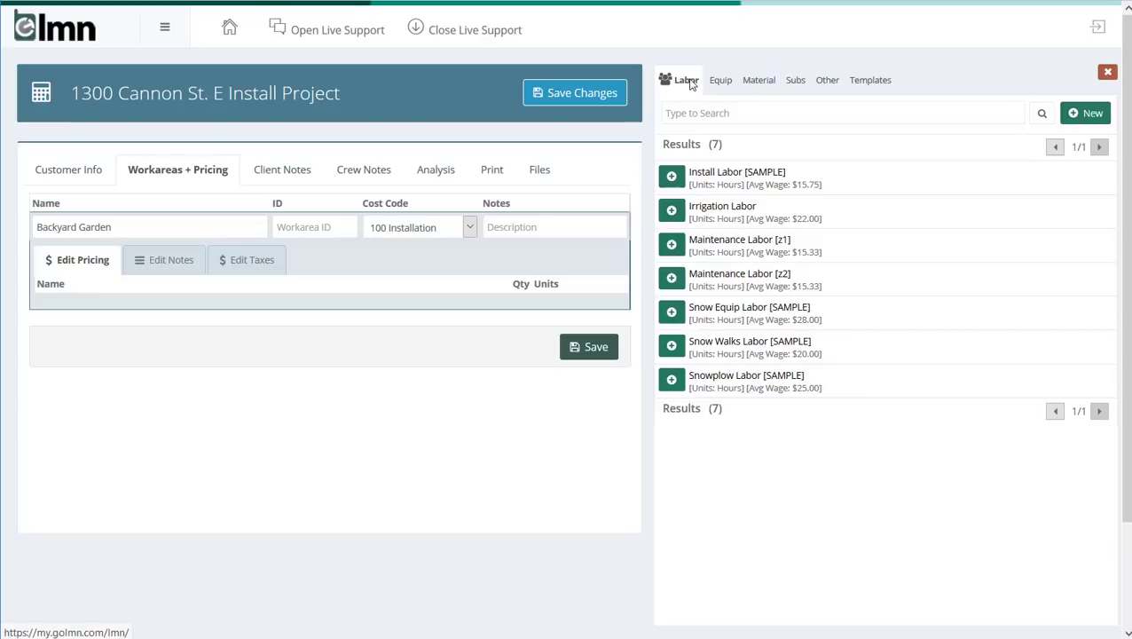
click(119, 227)
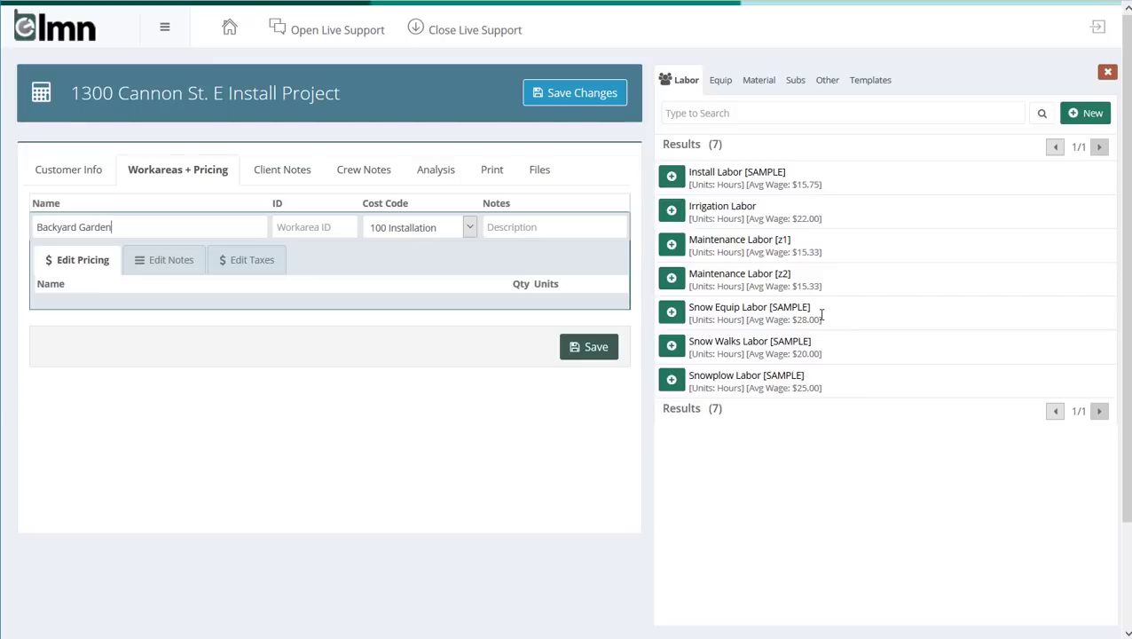
click(672, 180)
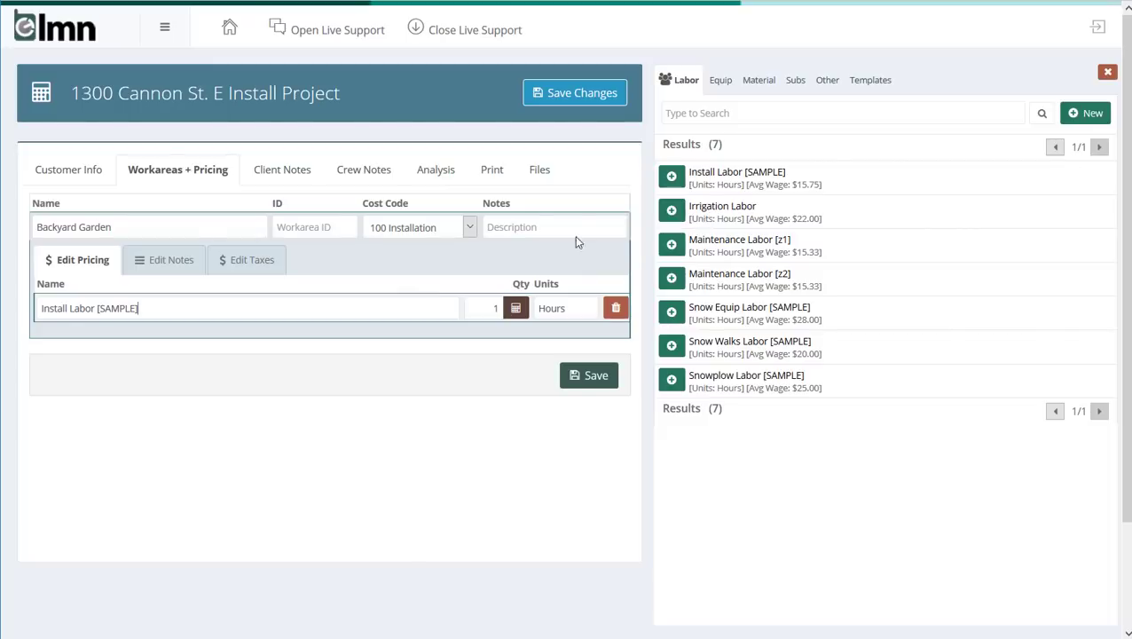
click(722, 81)
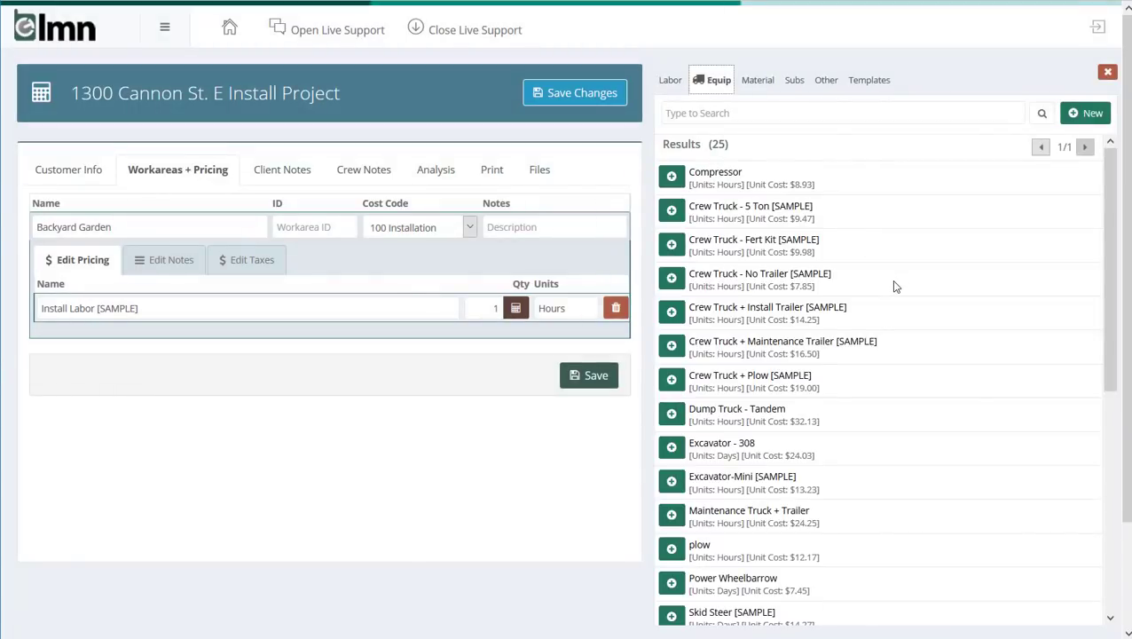
click(672, 313)
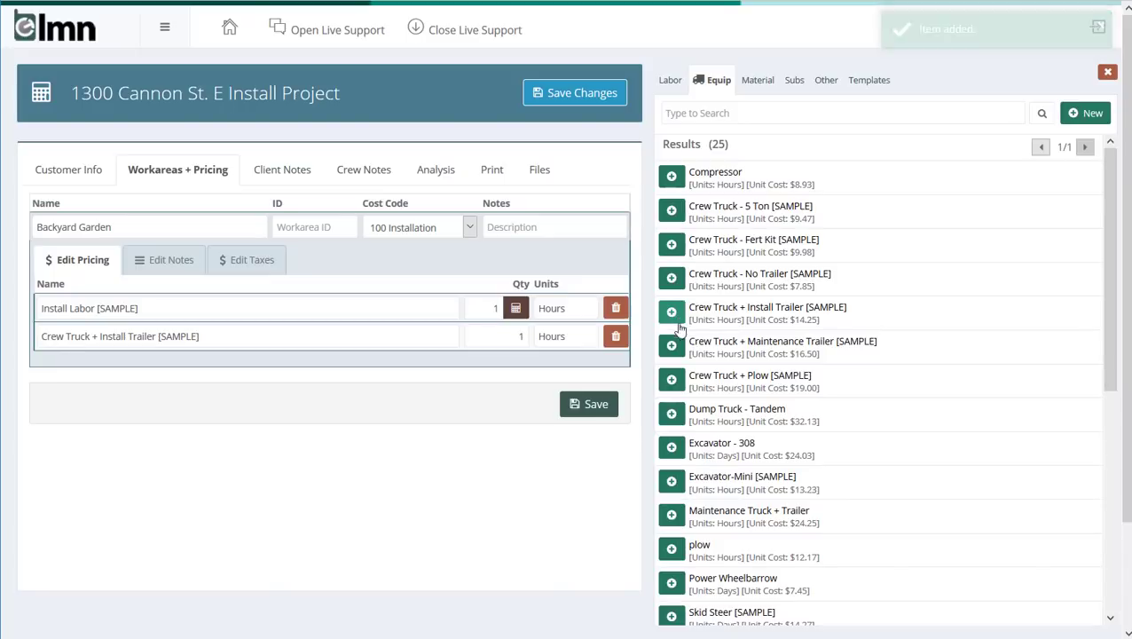
click(671, 482)
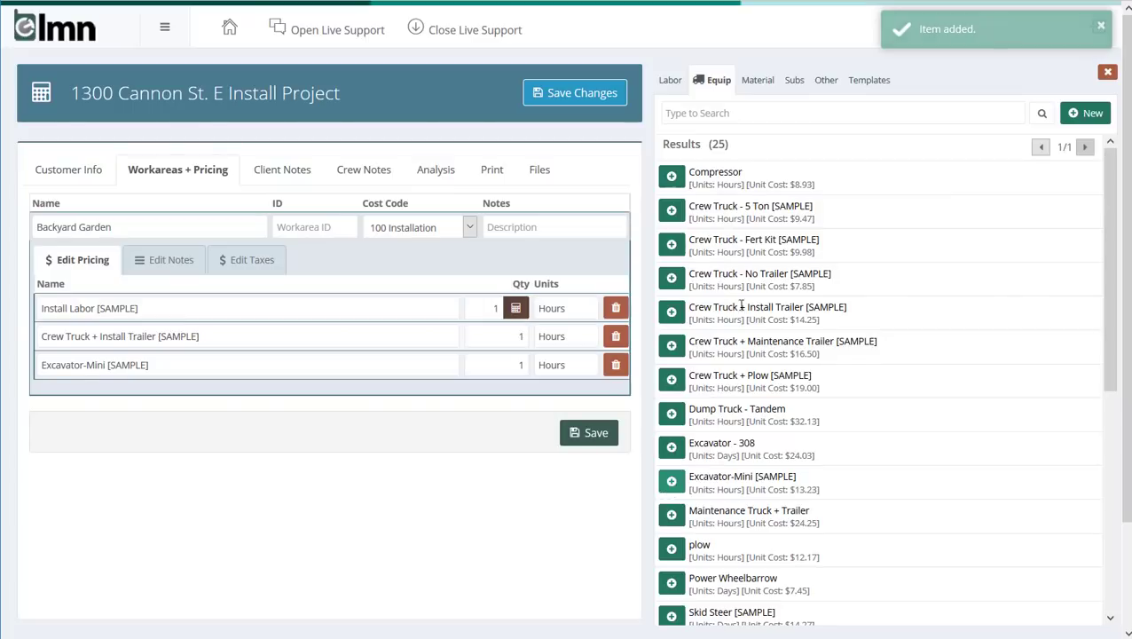
Search the materials for "fill" and "soil", adding Disposal Bin (Clean Fill) [SAMPLE] and Soil - Triple Mix (Garden Soil) [SAMPLE]
click(758, 82)
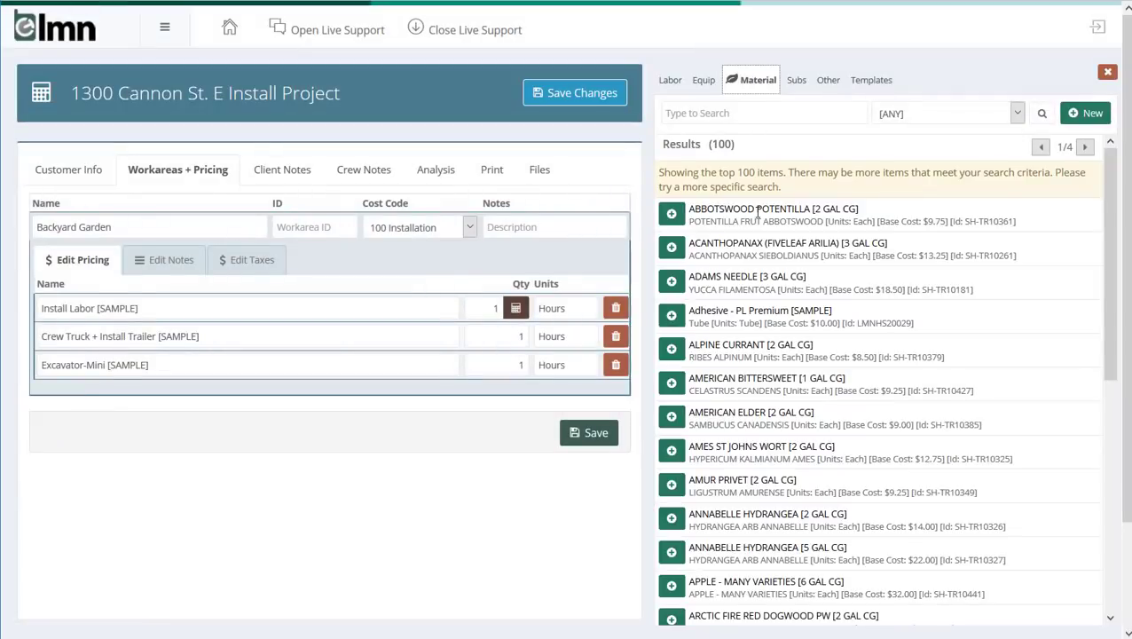
click(739, 113)
text(fill)
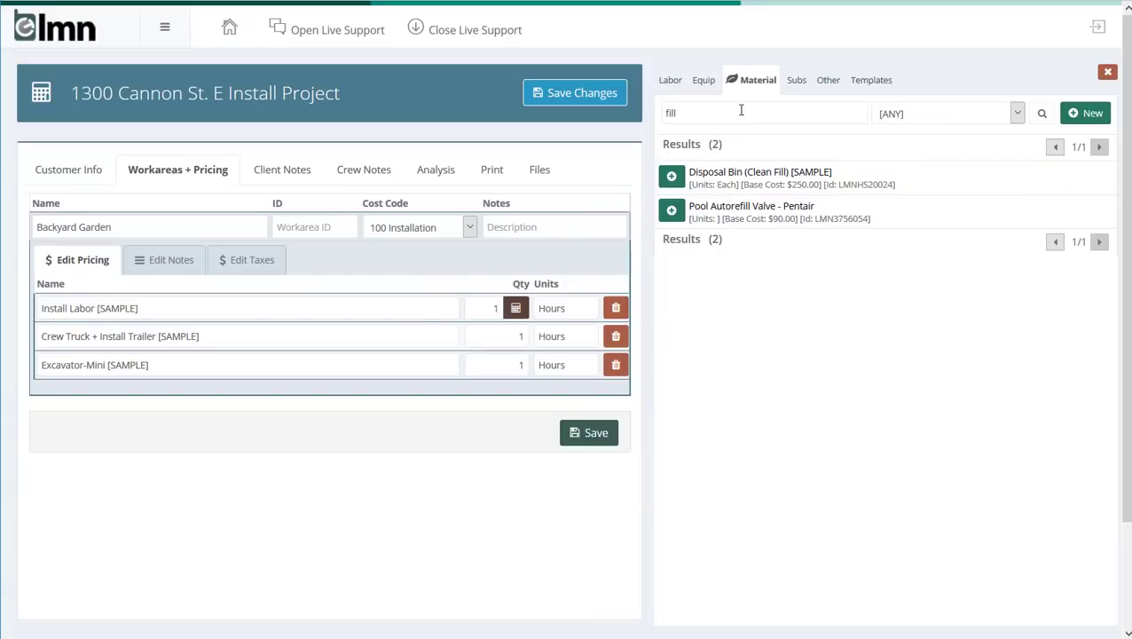
click(672, 176)
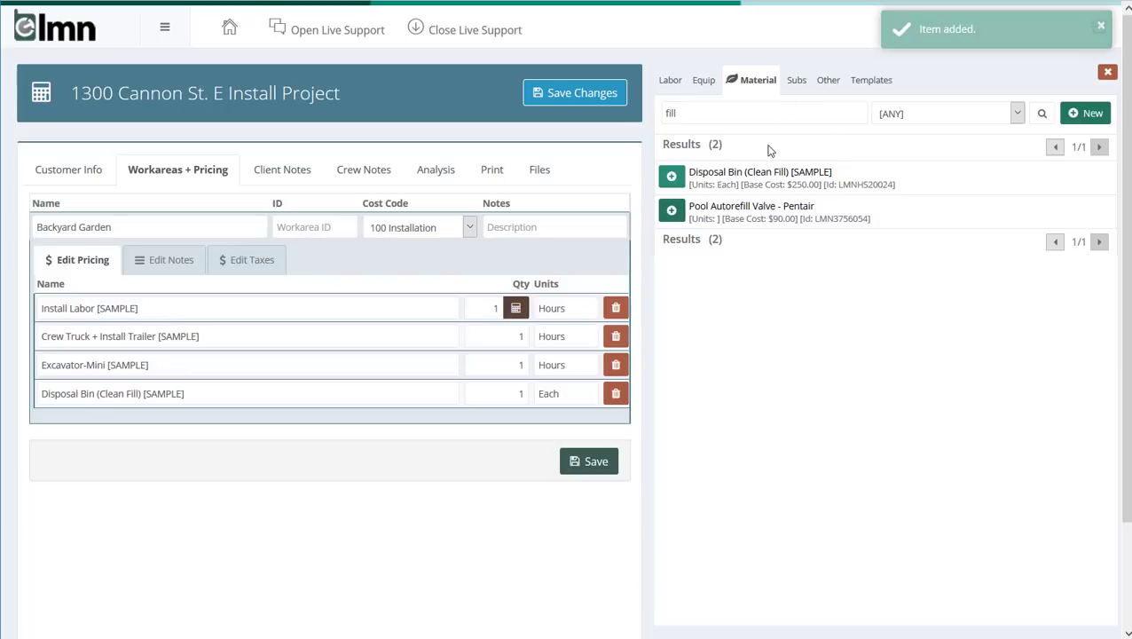
drag(733, 112, 592, 102)
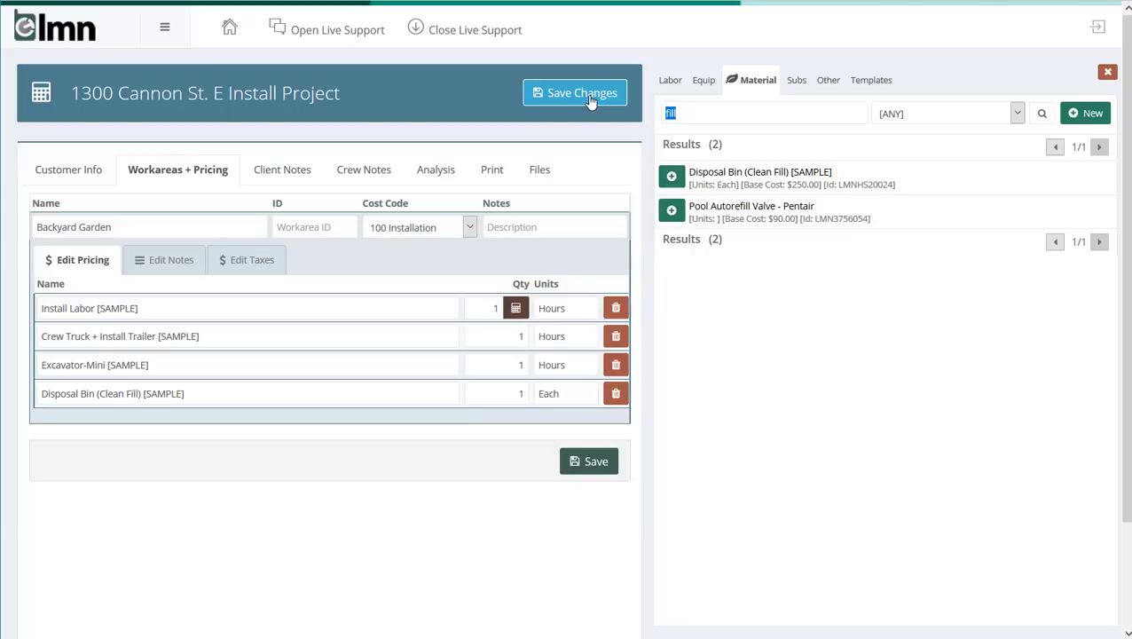
text(soil)
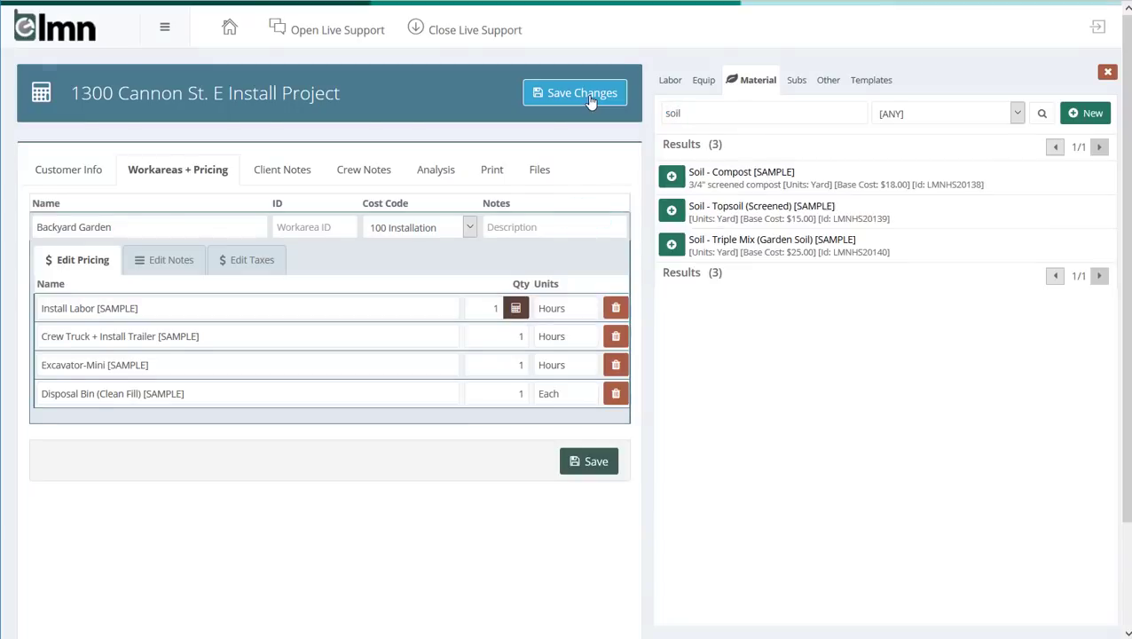
click(672, 245)
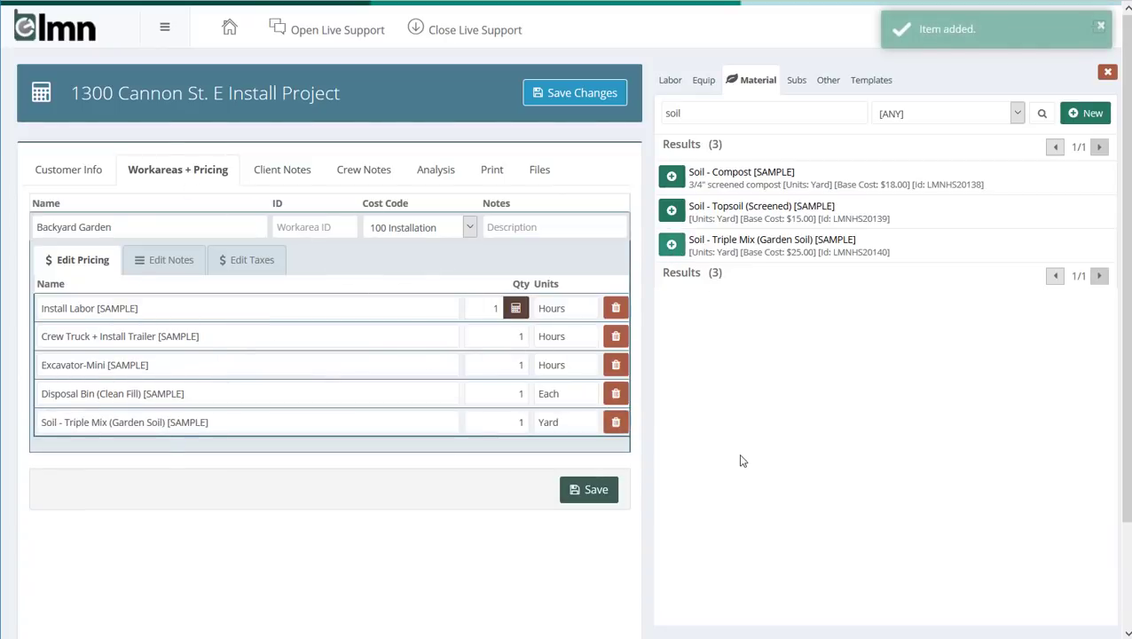
Filter the materials to Shrubs, search for "hydr", and add the 2 gal Endless Summer Hydrangea-Pink and 2 gal Limelight Hydrangea PW
double_click(730, 113)
key(BackSpace)
click(969, 119)
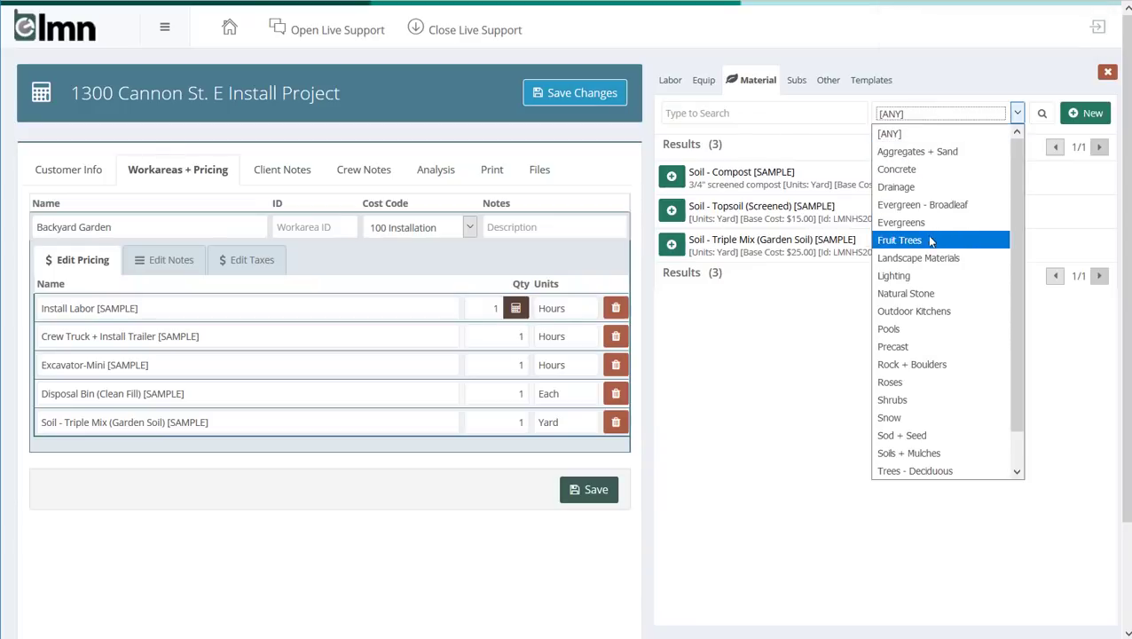
click(901, 400)
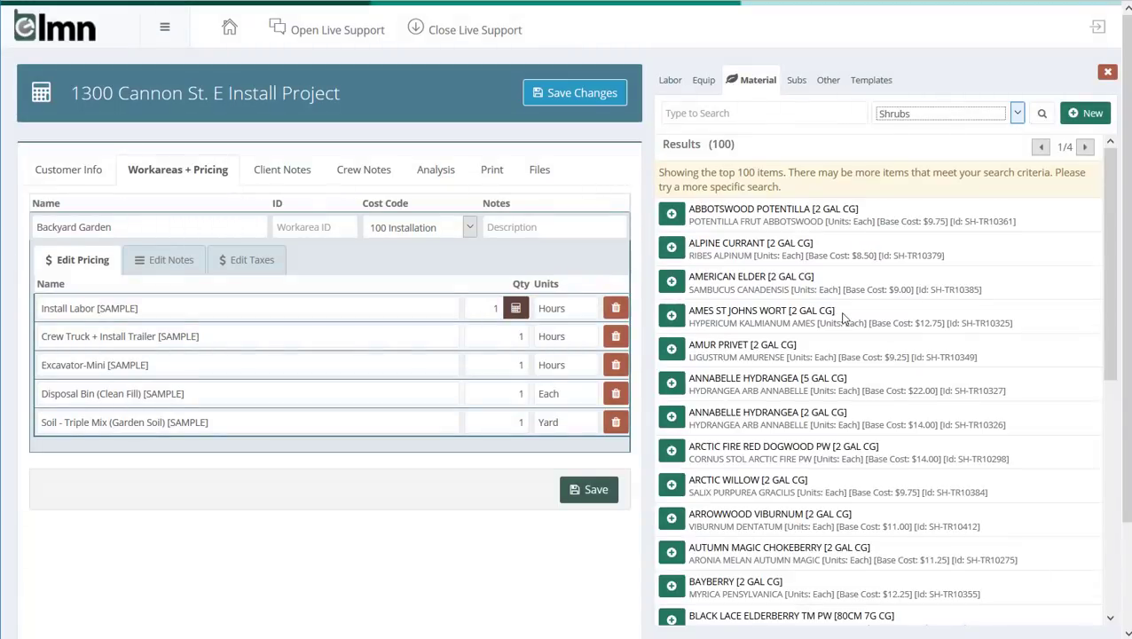
scroll(842, 319, down, 5)
scroll(842, 324, up, 5)
click(786, 111)
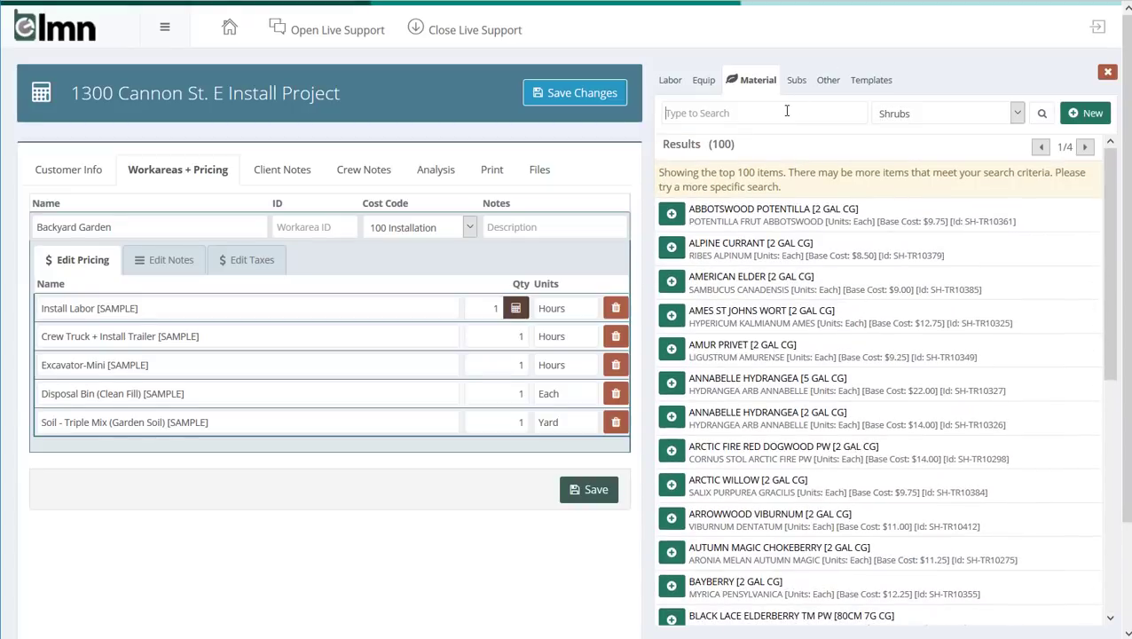
text(hydr)
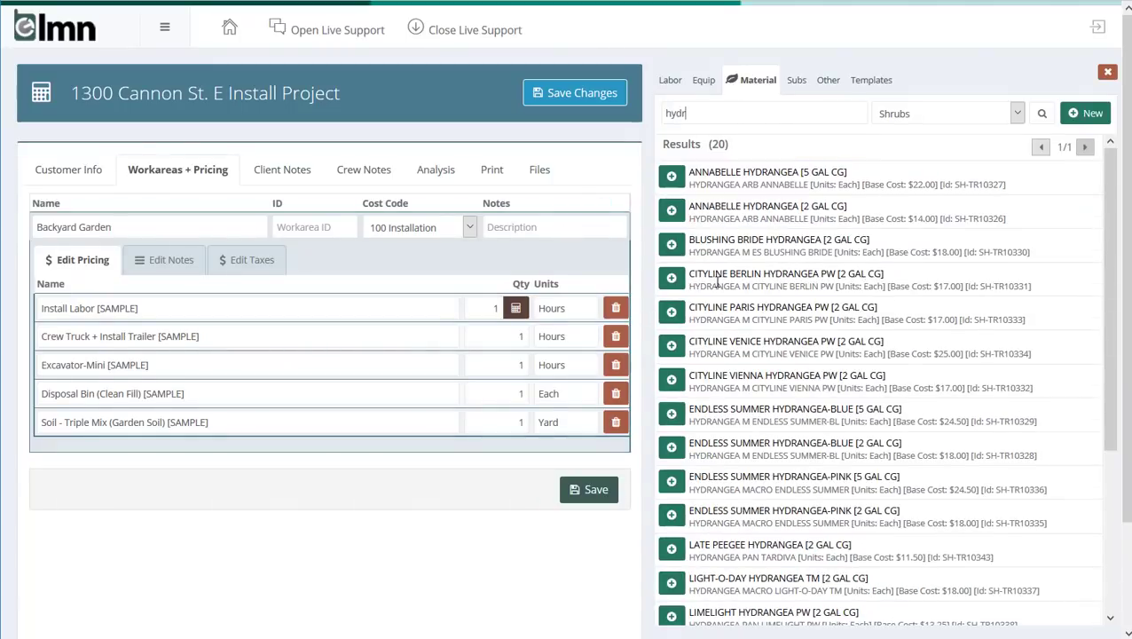
scroll(717, 282, down, 1)
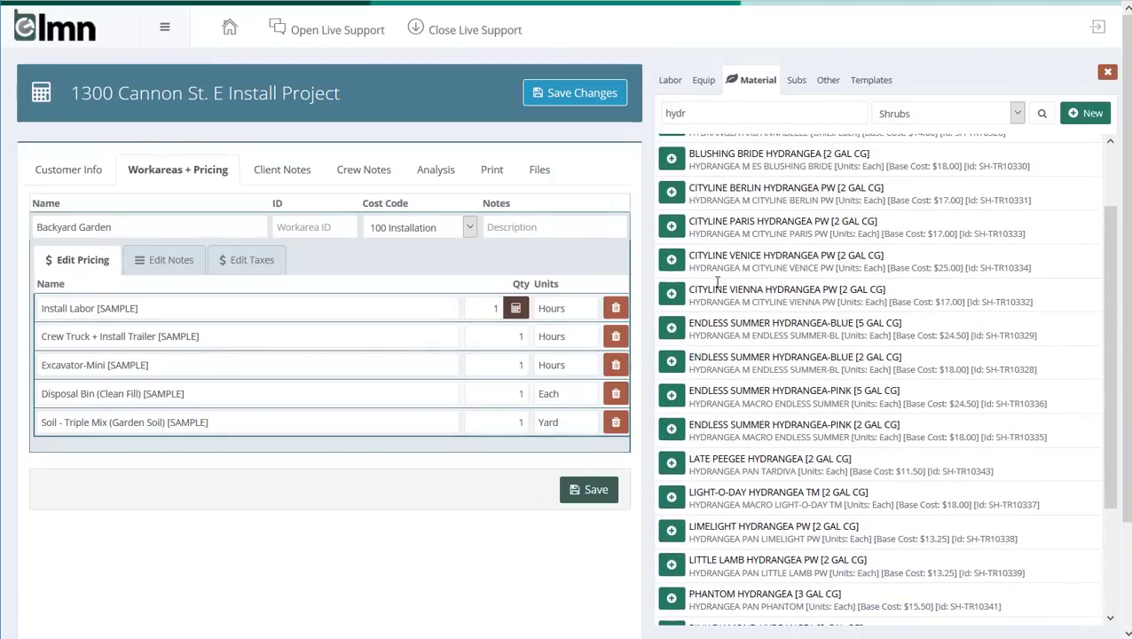
click(680, 432)
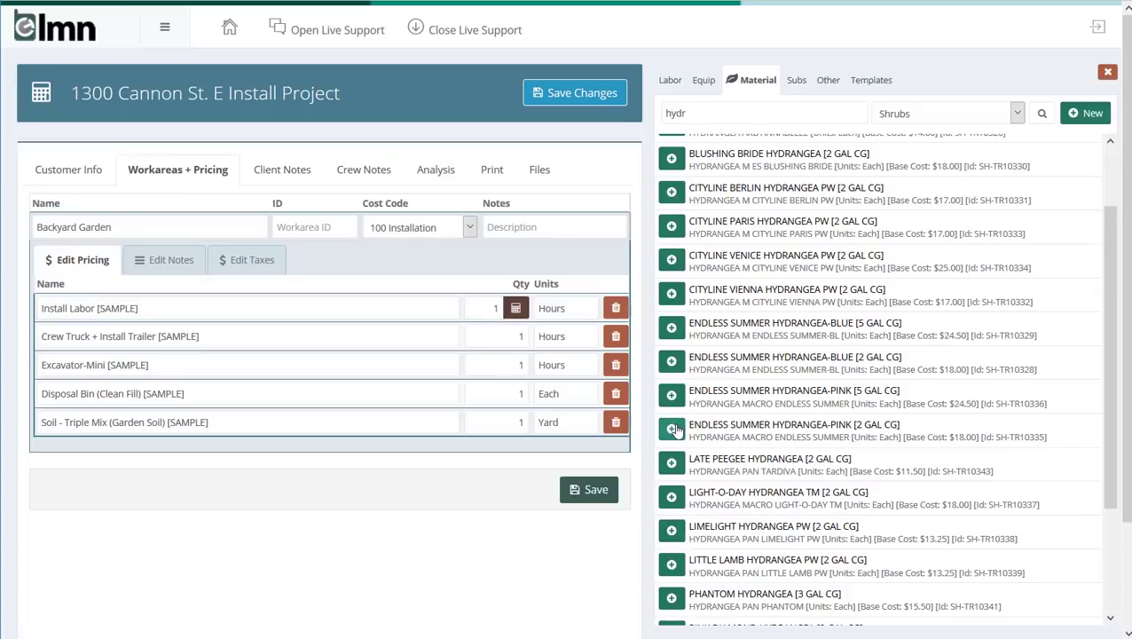
click(671, 532)
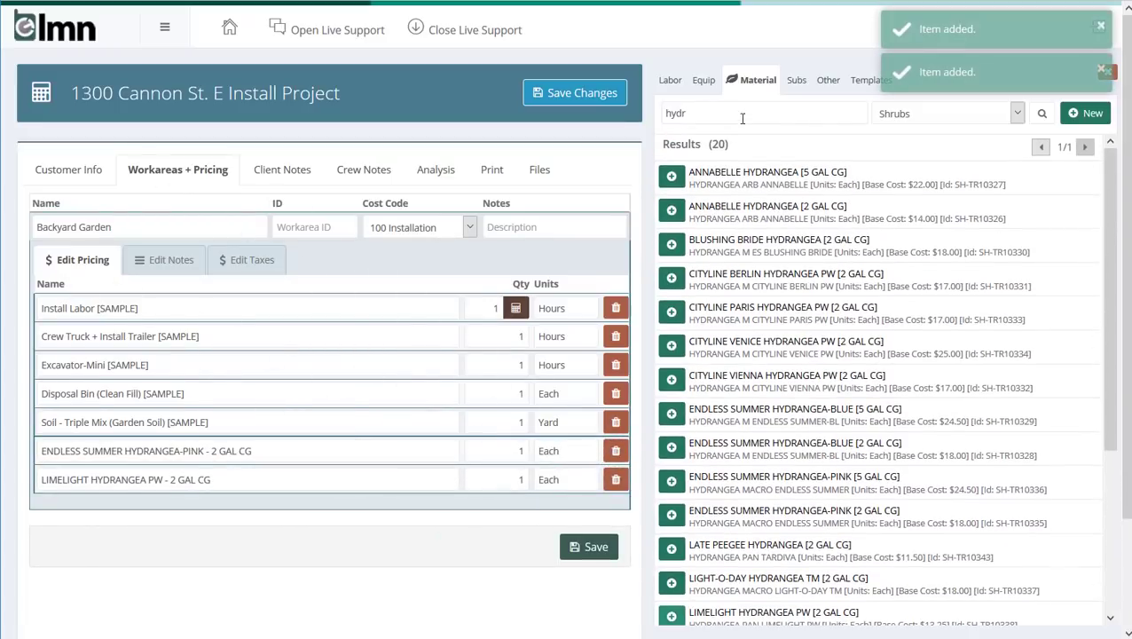
Search the shrubs for "burning", add the 3 gal Burningbush to the work area, and close the item catalog
key(ctrl+a)
text(burning)
click(611, 94)
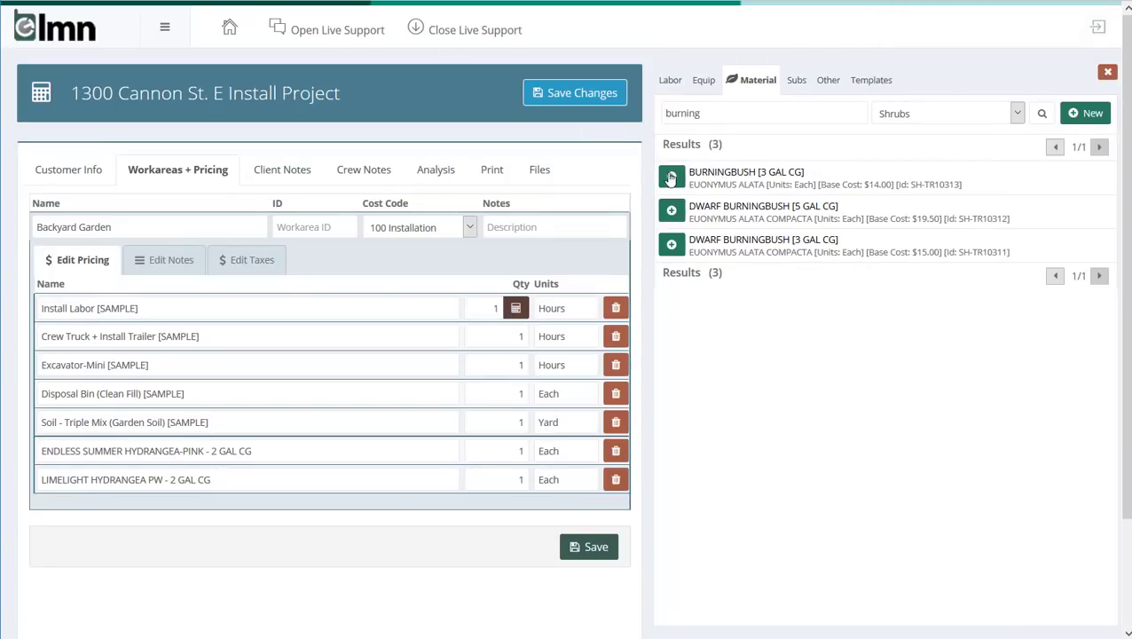
click(671, 176)
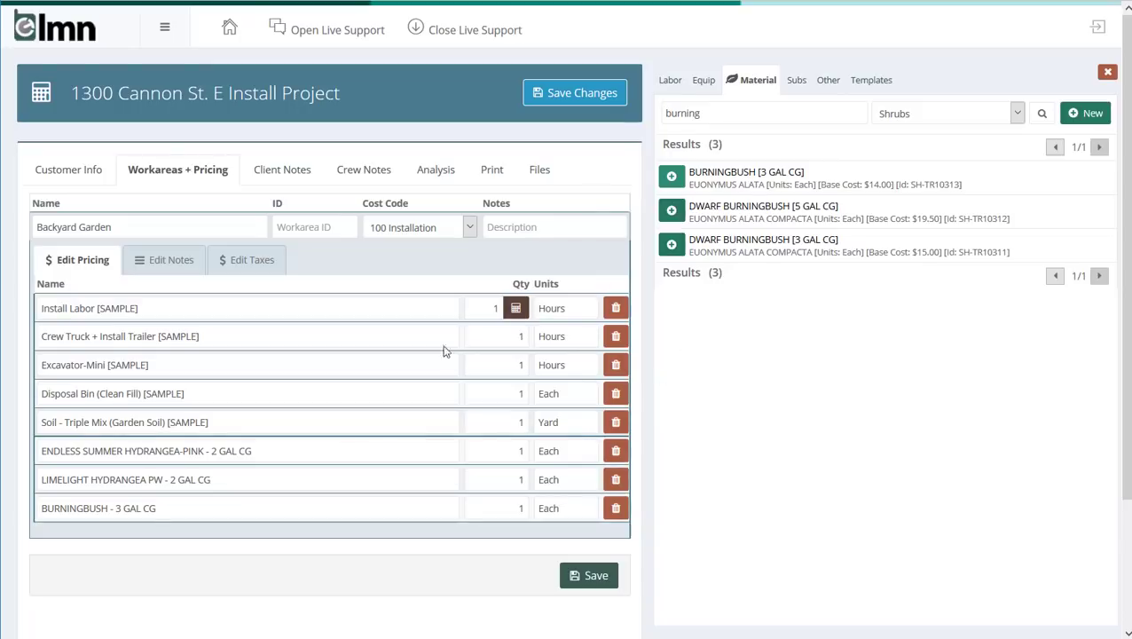
click(1108, 73)
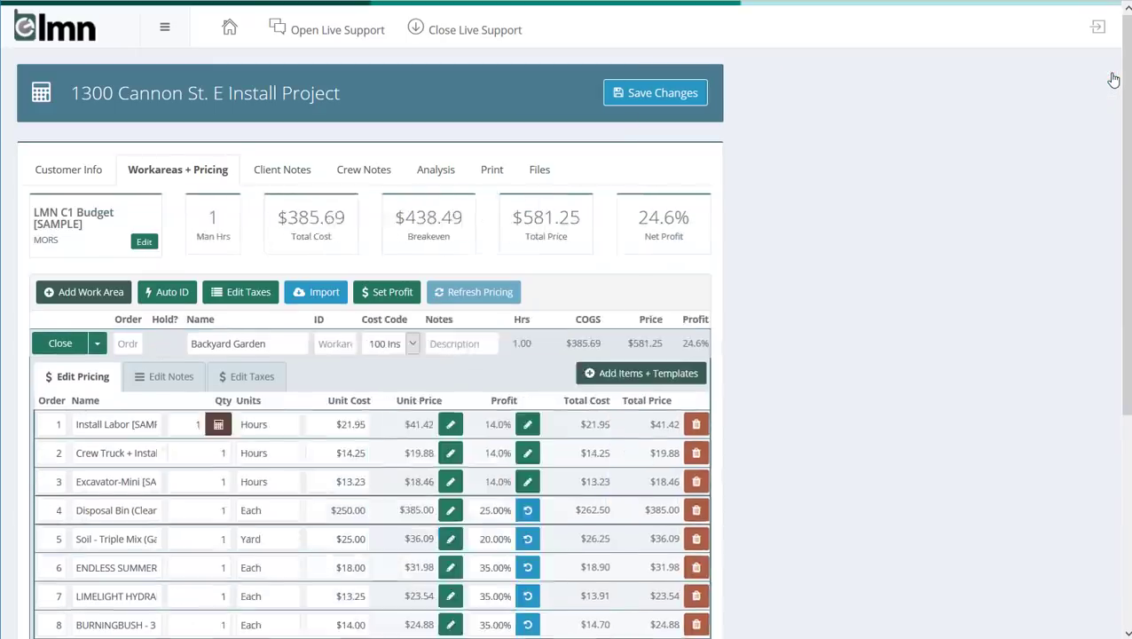
Review the Backyard Garden items' costs, prices and profit, and check how the item catalog is reopened and closed
scroll(863, 277, down, 2)
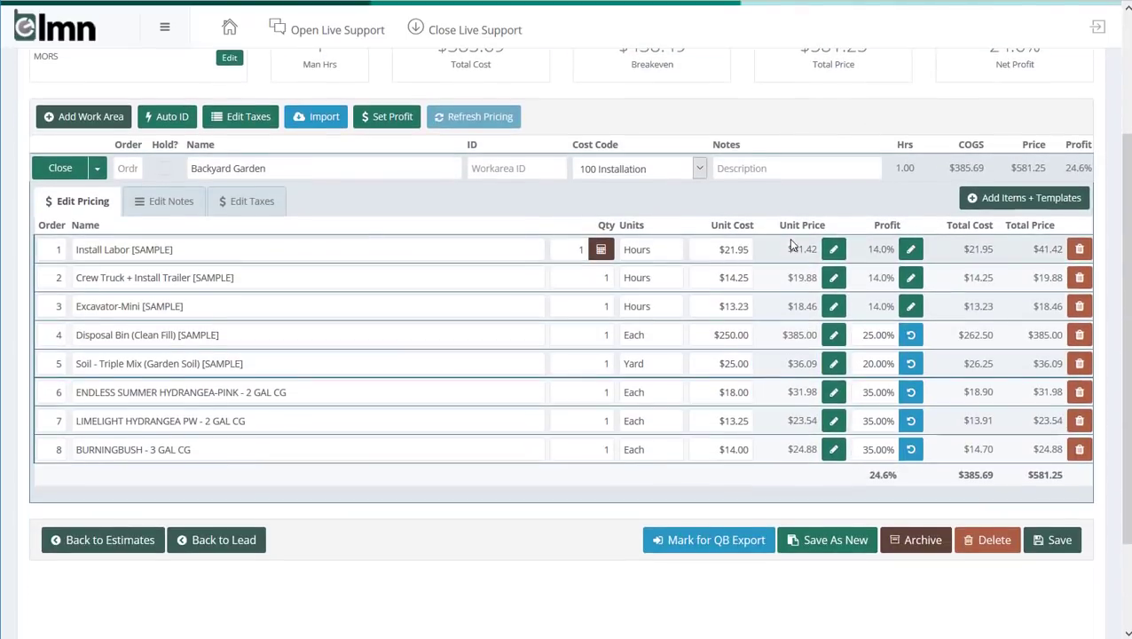
scroll(792, 244, up, 1)
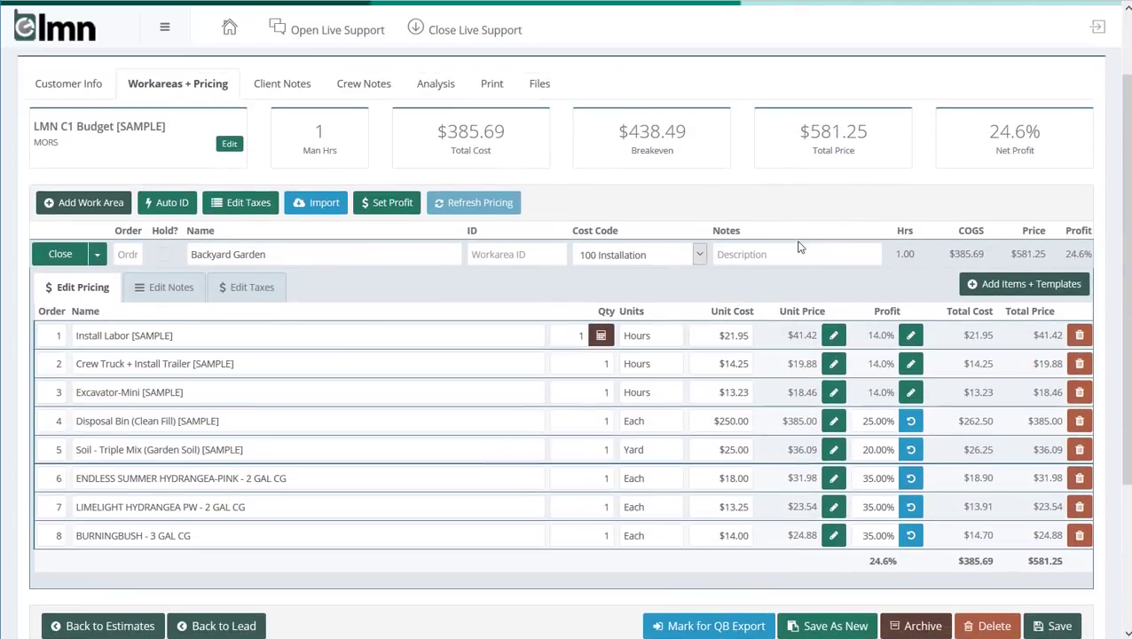
click(1030, 284)
click(885, 549)
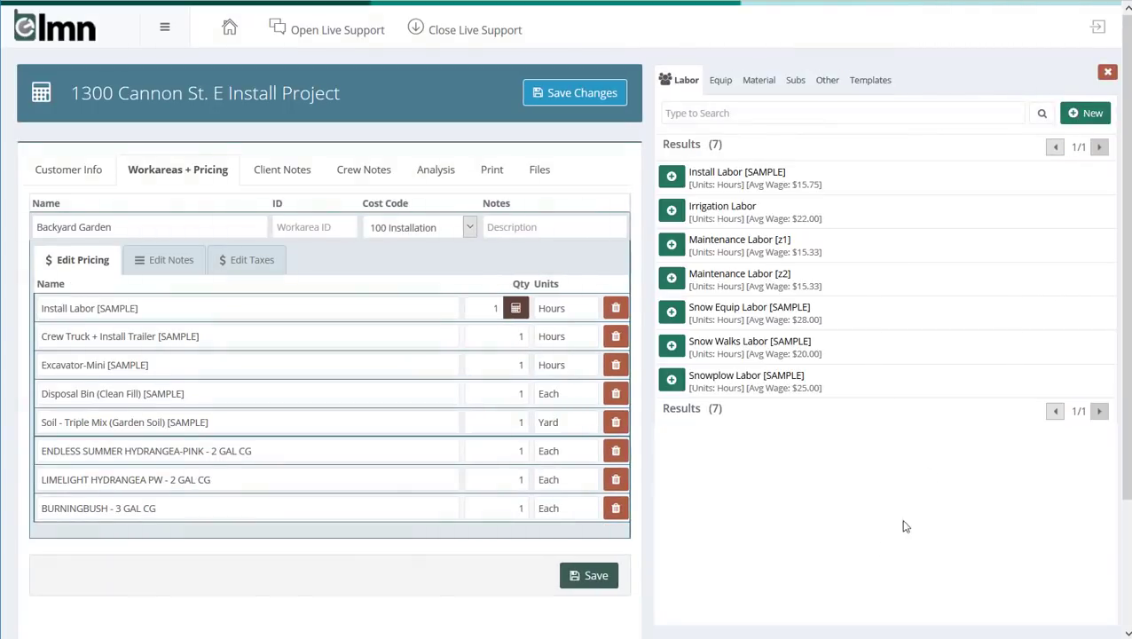
click(1108, 72)
Set the Backyard Garden quantities to 24 hours for Install Labor, 8 for the Crew Truck + Install Trailer and 8 for the Excavator-Mini
scroll(376, 437, down, 2)
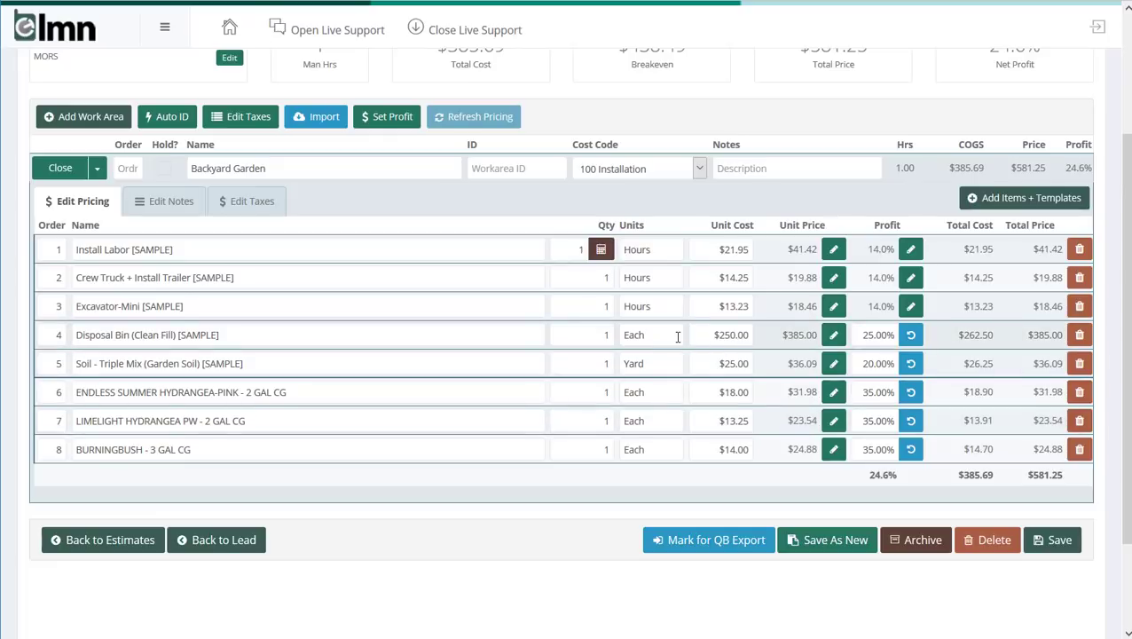
click(570, 243)
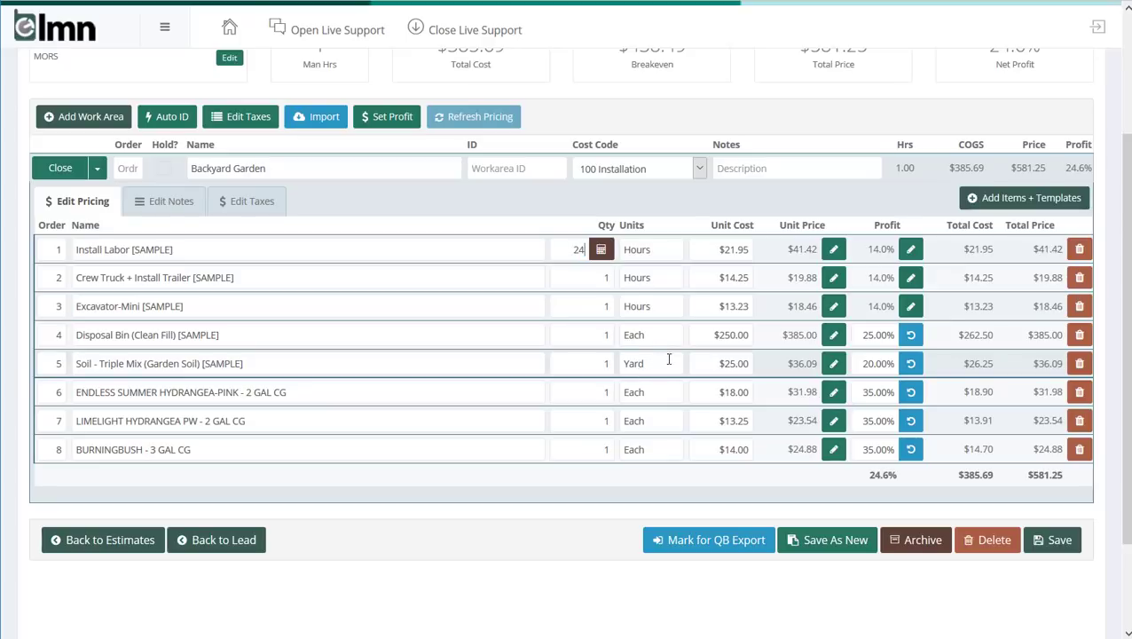
click(568, 277)
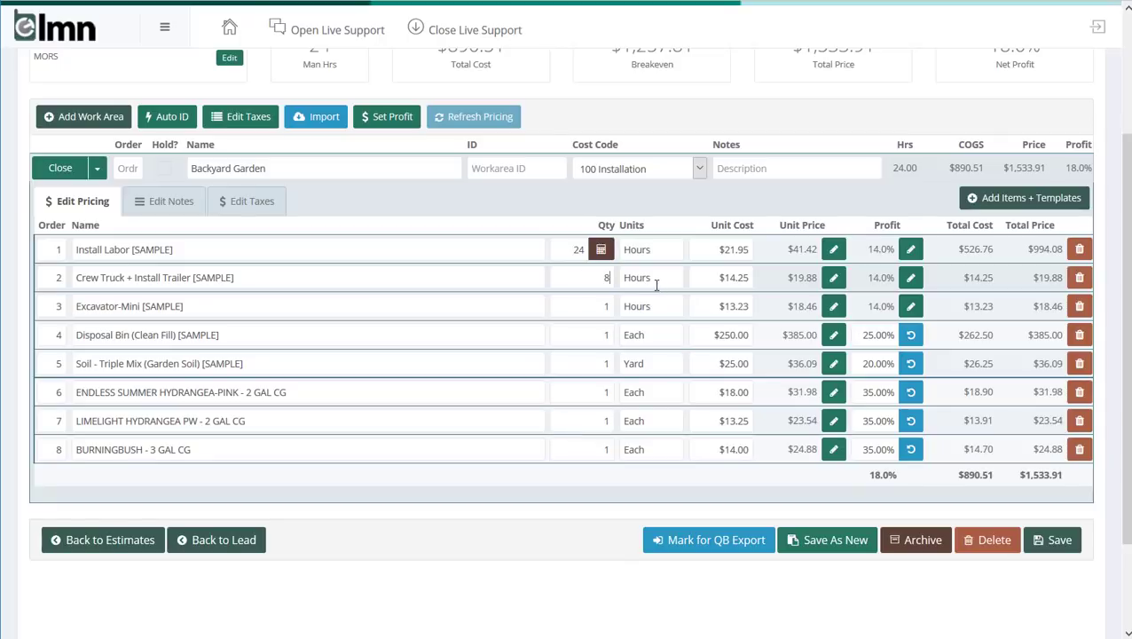
text(8)
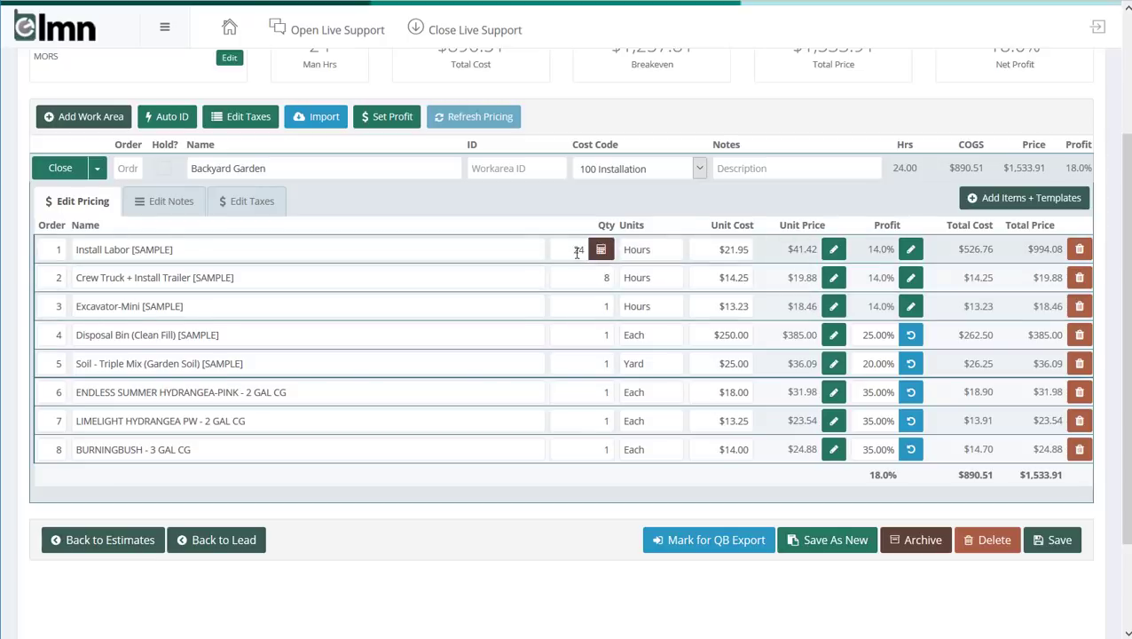
drag(571, 252, 621, 277)
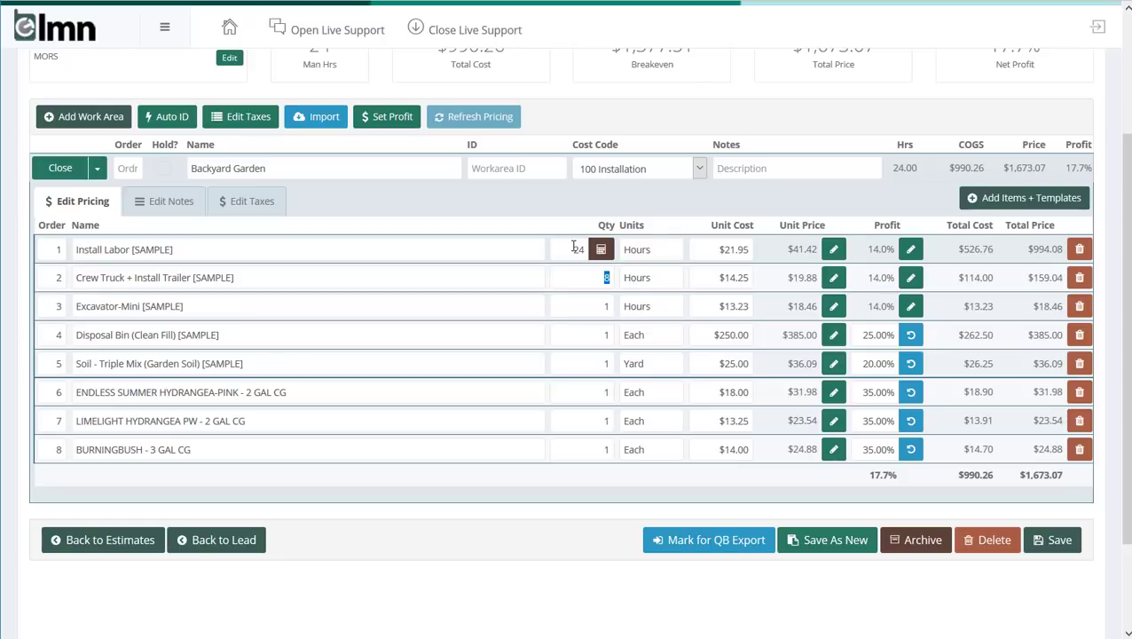
drag(572, 249, 591, 250)
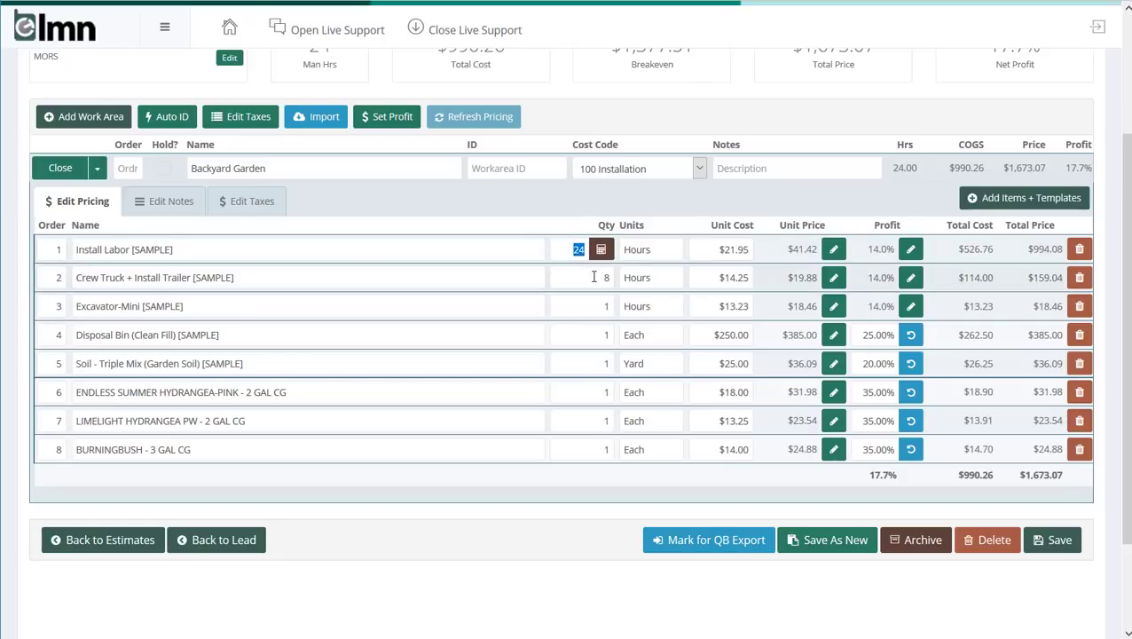
click(600, 277)
click(598, 306)
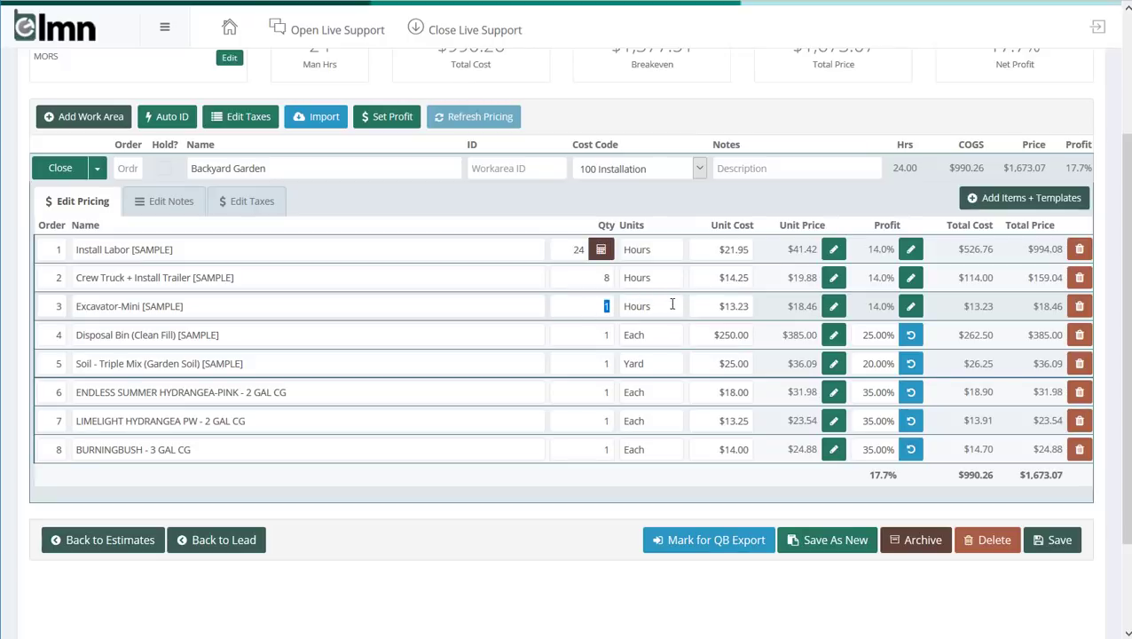
text(8)
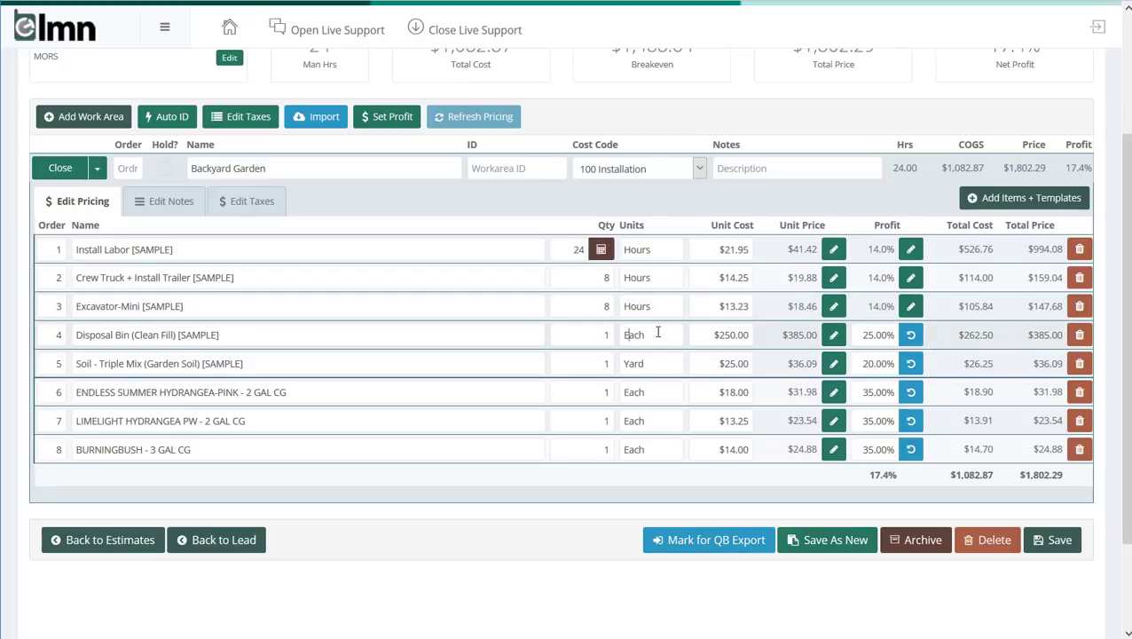
Set the material quantities to 15 yards of Triple Mix soil, 23 Endless Summer Hydrangeas, 12 Limelight Hydrangeas and 8 Burningbushes
click(600, 330)
click(605, 363)
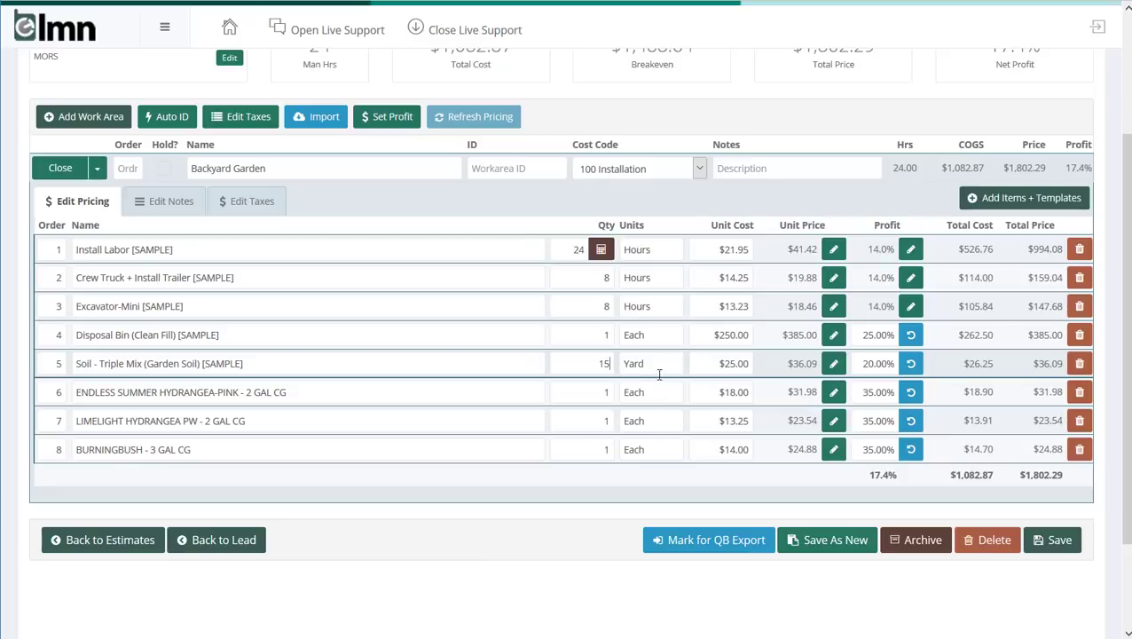
text(15)
click(589, 391)
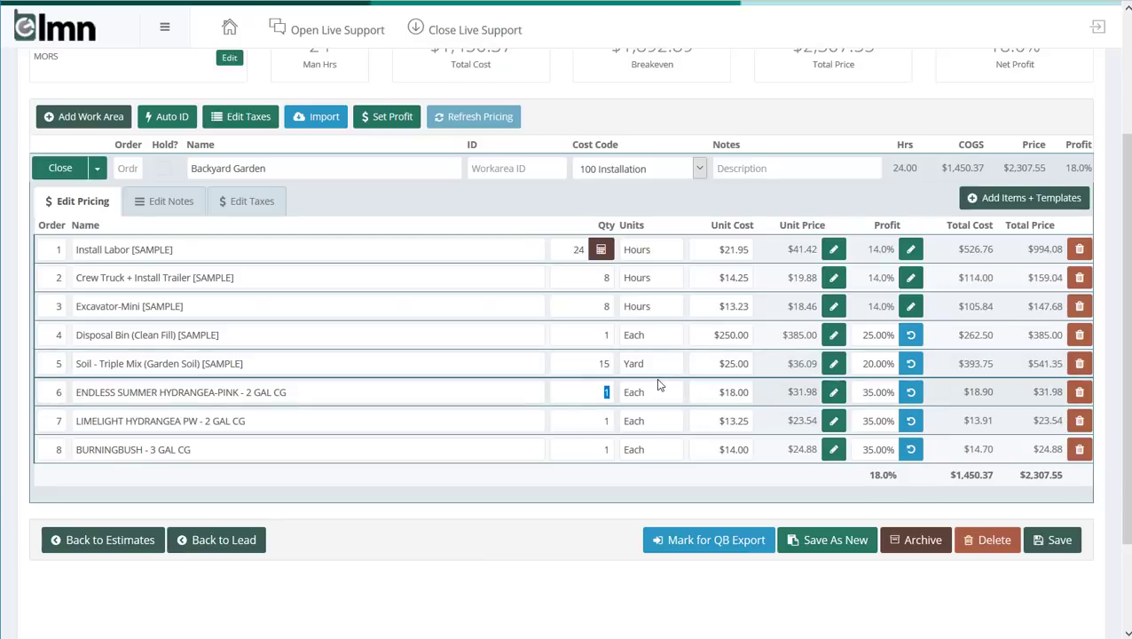
text(23)
click(596, 421)
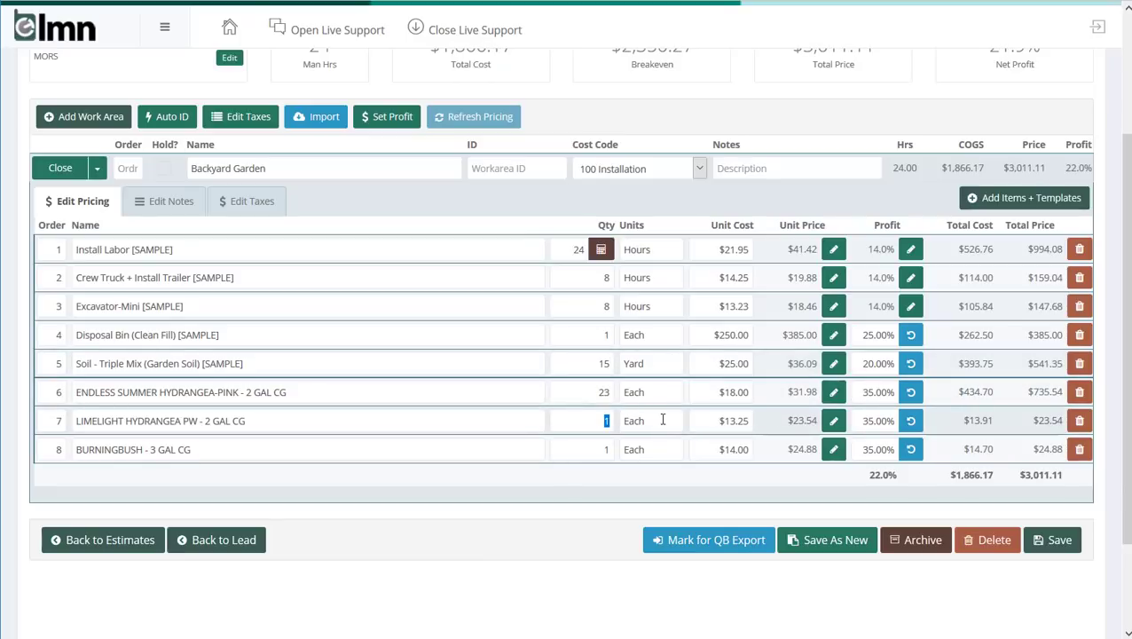
text(12)
click(595, 450)
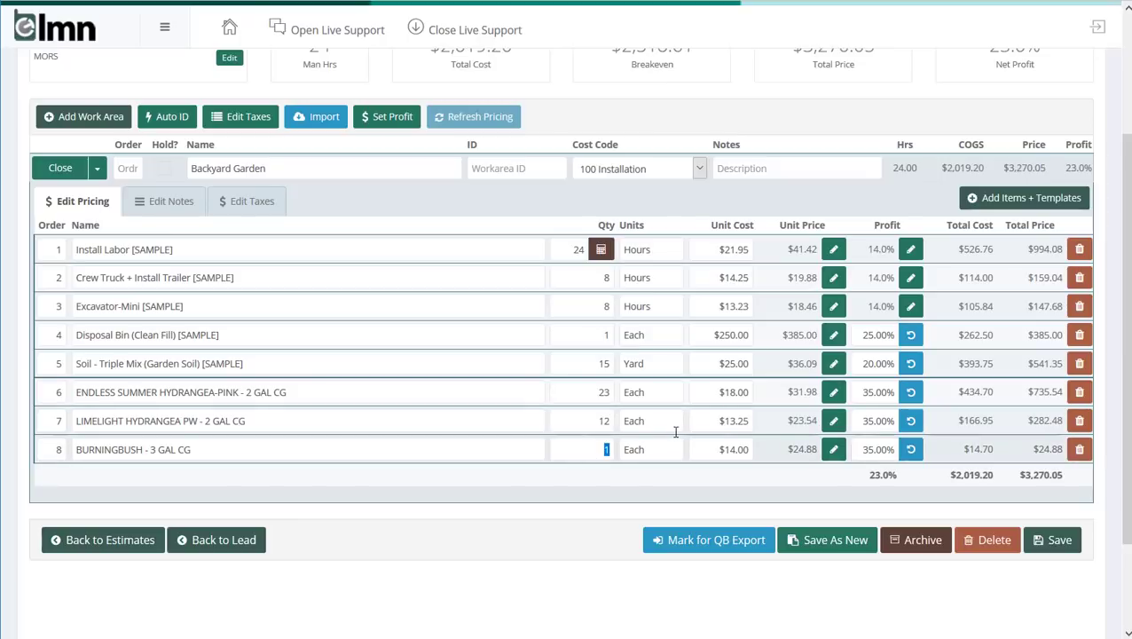
click(545, 542)
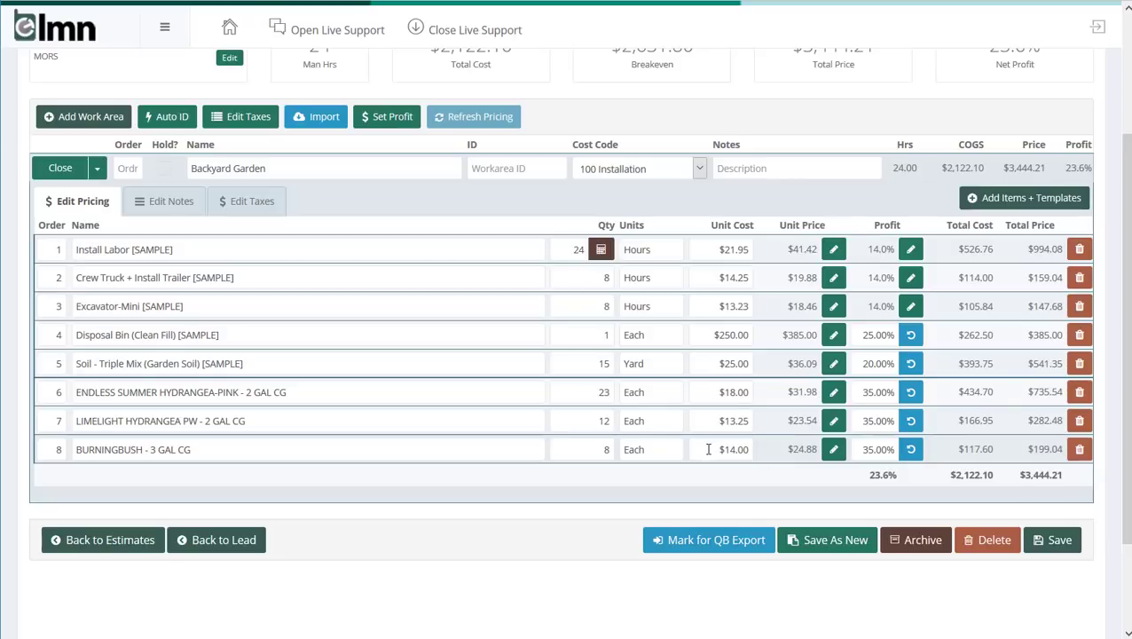
Set the Burningbush unit cost to $17.50 and override the Limelight Hydrangea unit price with $25.00
drag(708, 449, 771, 436)
text(17.5)
click(753, 470)
click(862, 449)
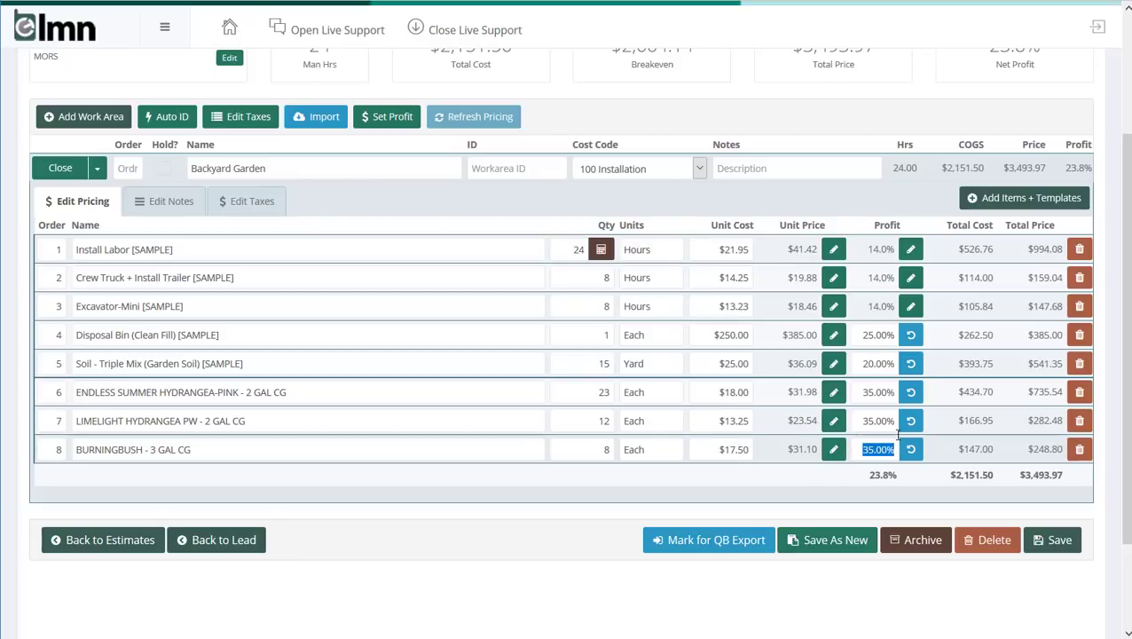
click(811, 478)
click(835, 425)
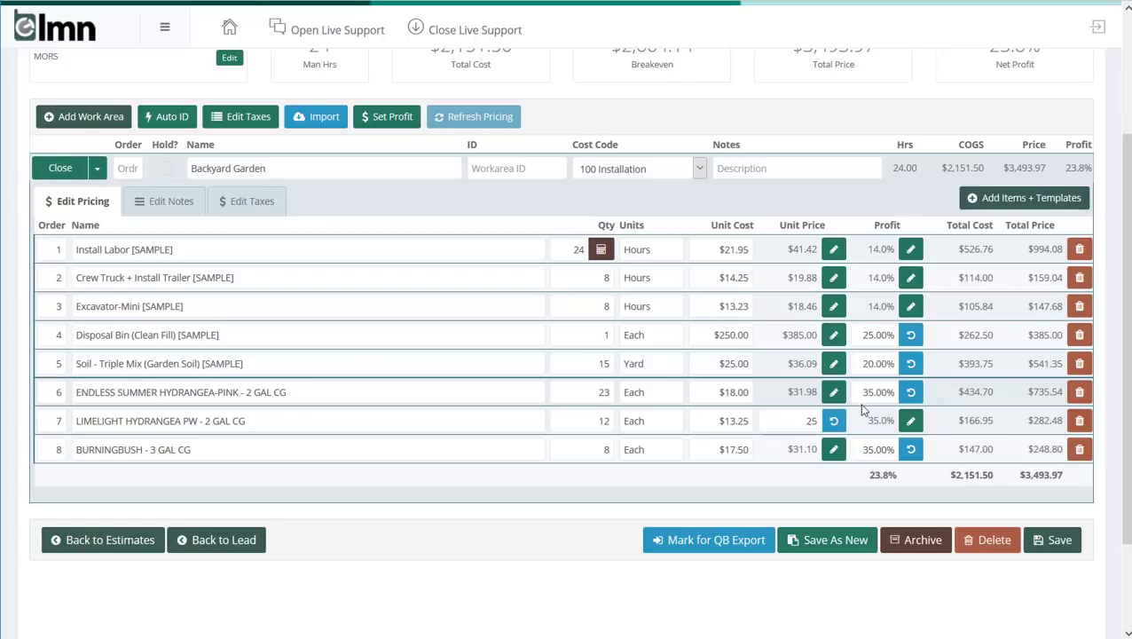
click(798, 480)
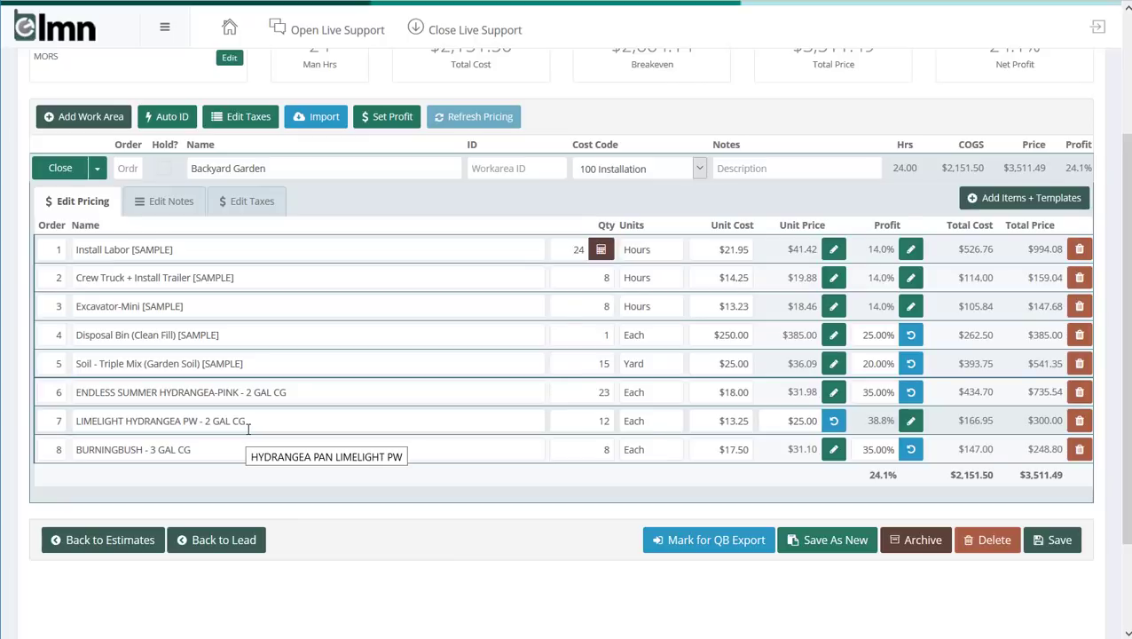
Start a new material item named Viburnum Lil Ditty with size 3G, units Each and type Softscape
click(1045, 200)
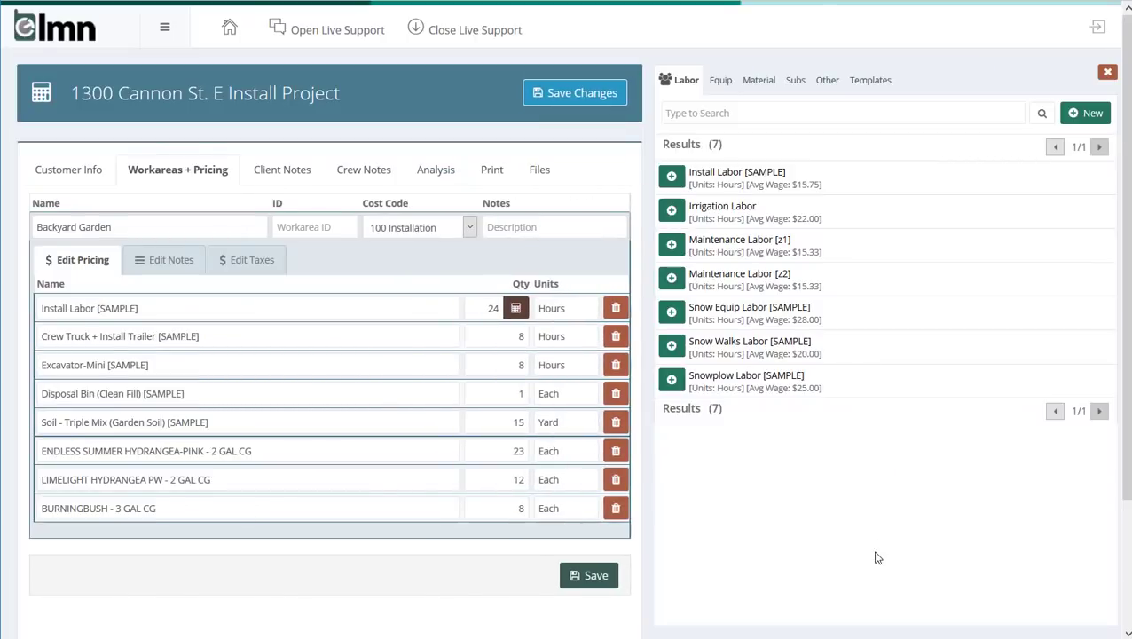
click(758, 81)
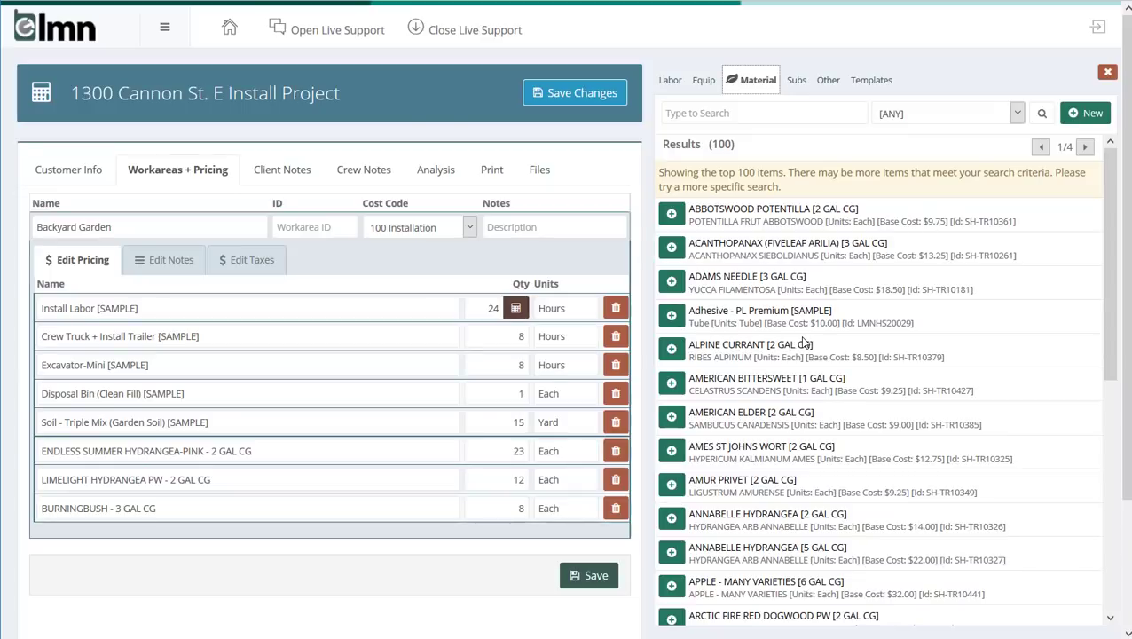
click(1092, 116)
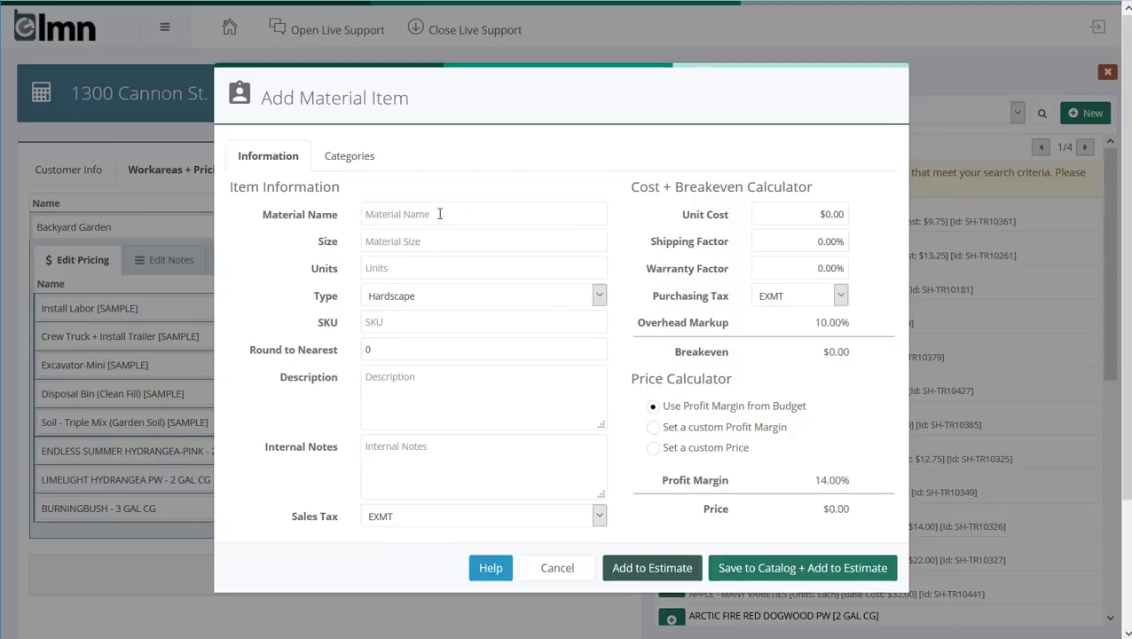
text(Viburnum Lil Ditty)
click(432, 245)
text(3)
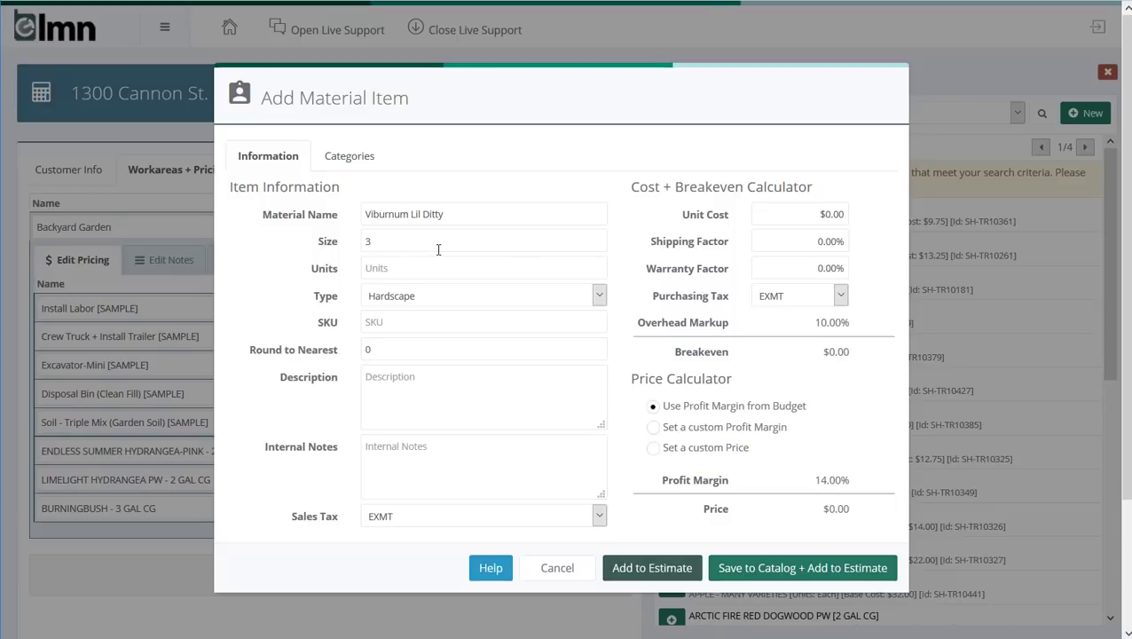
text(G)
click(444, 294)
click(432, 330)
click(434, 269)
text(Each)
Give the Viburnum a $22.00 unit cost and a custom 35% profit margin, saving it to the catalog and the estimate
click(812, 214)
text(22)
click(878, 260)
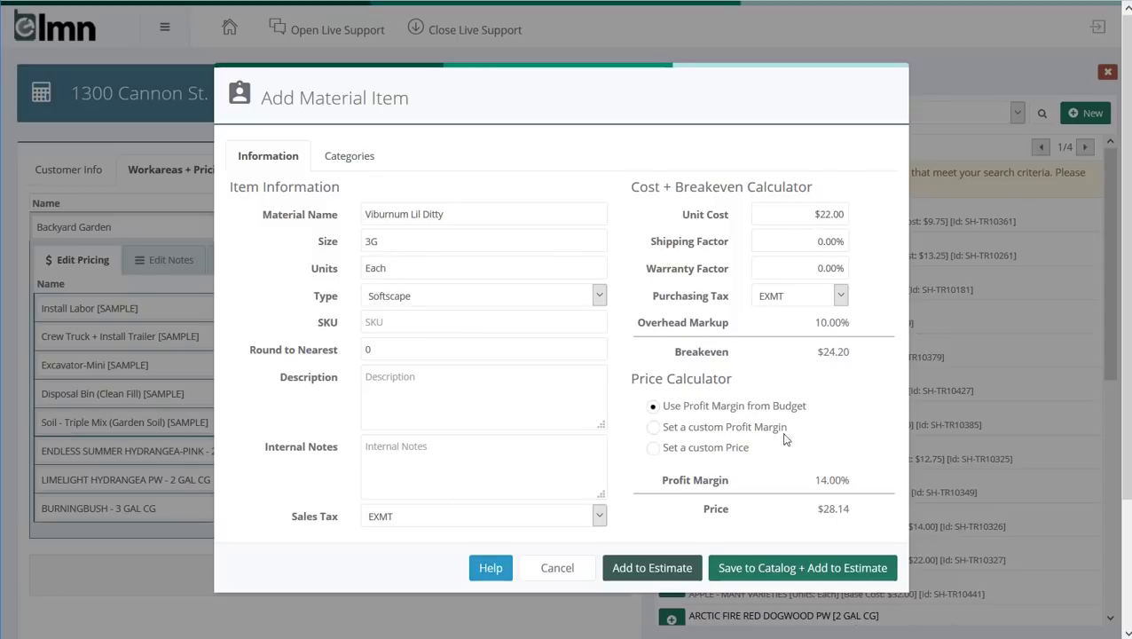
click(707, 427)
click(790, 484)
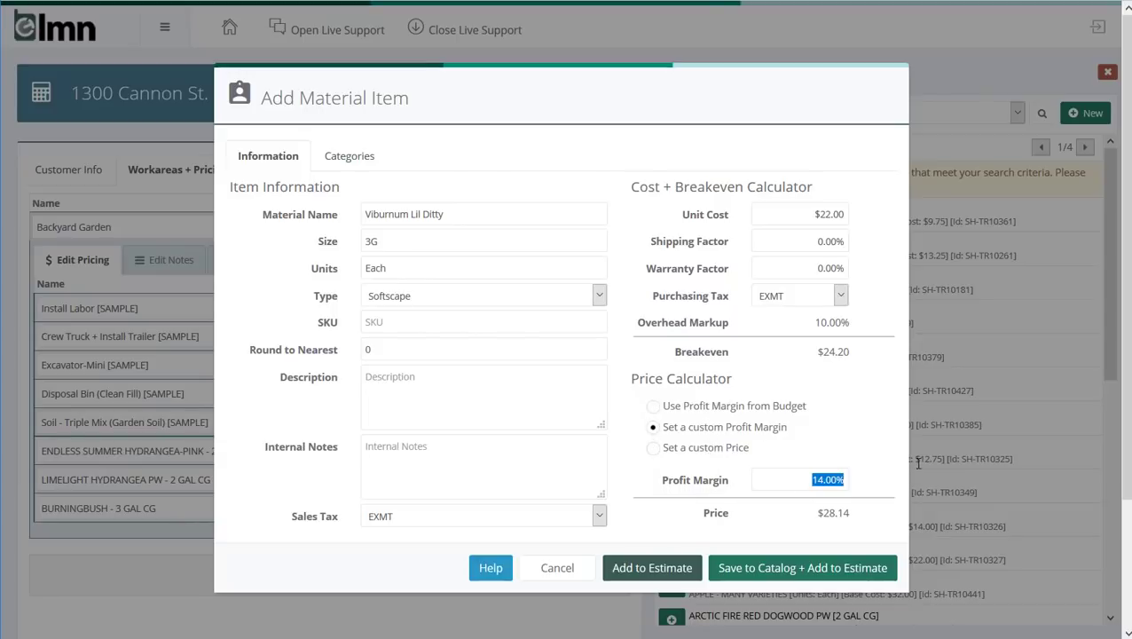
text(35)
click(893, 423)
click(748, 573)
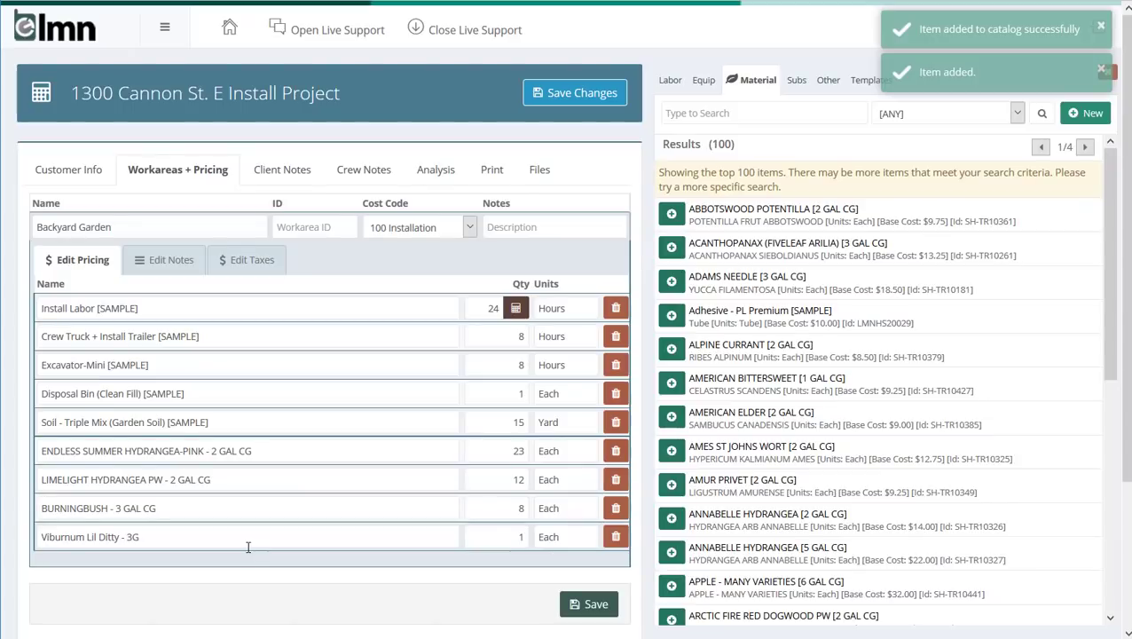
Set the Viburnum Lil Ditty quantity to 3 and return to the full work area pricing
click(508, 538)
text(3)
click(466, 598)
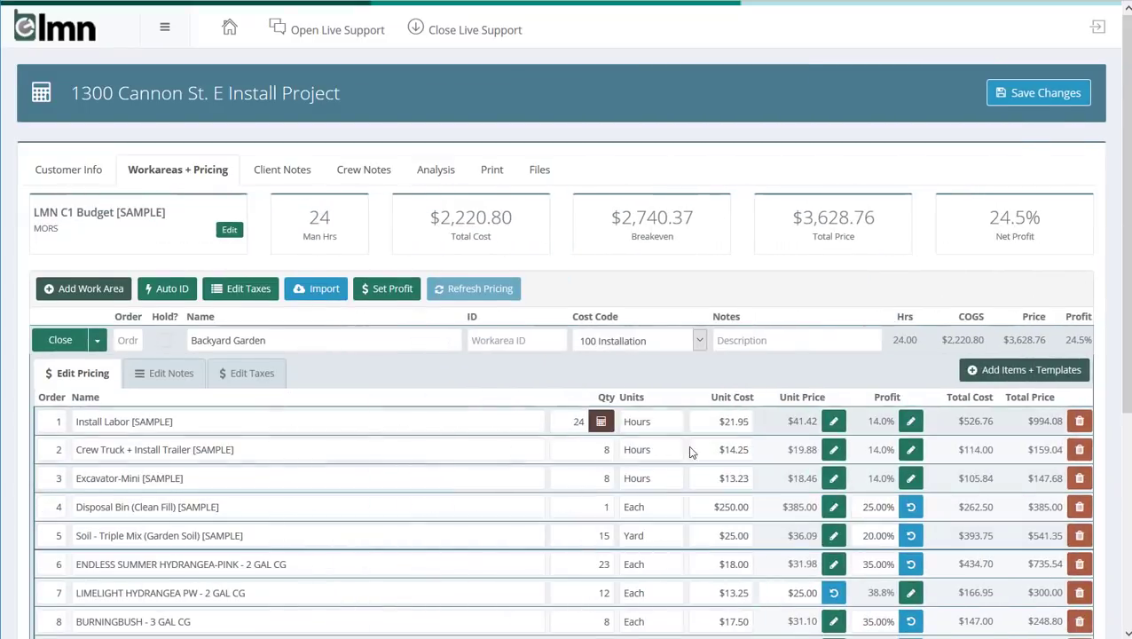
scroll(898, 355, down, 4)
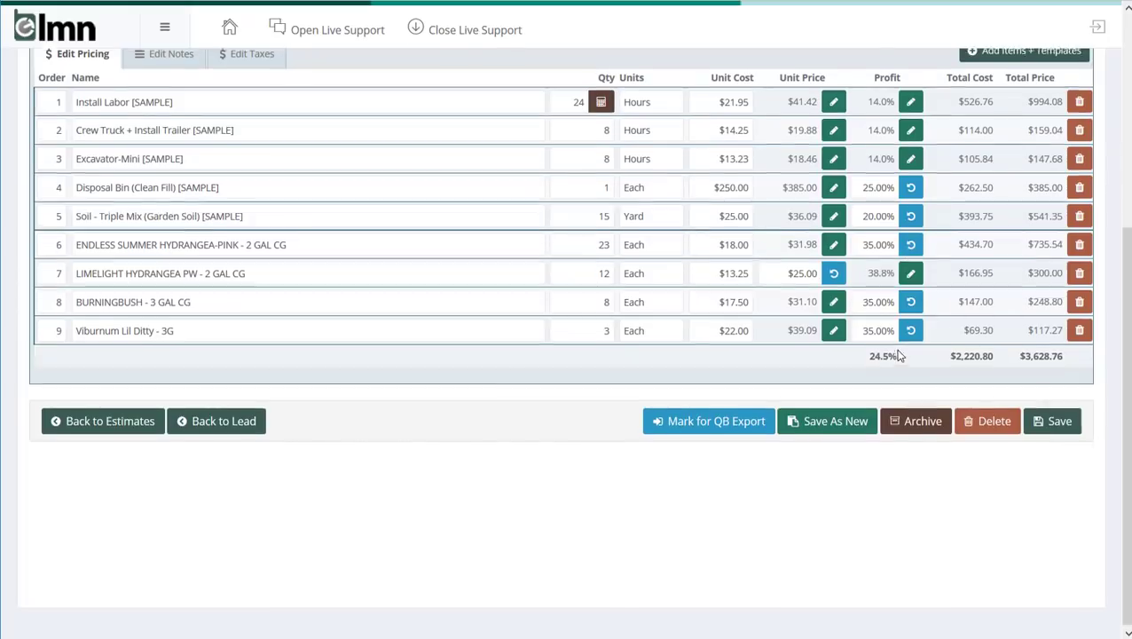
scroll(898, 354, up, 1)
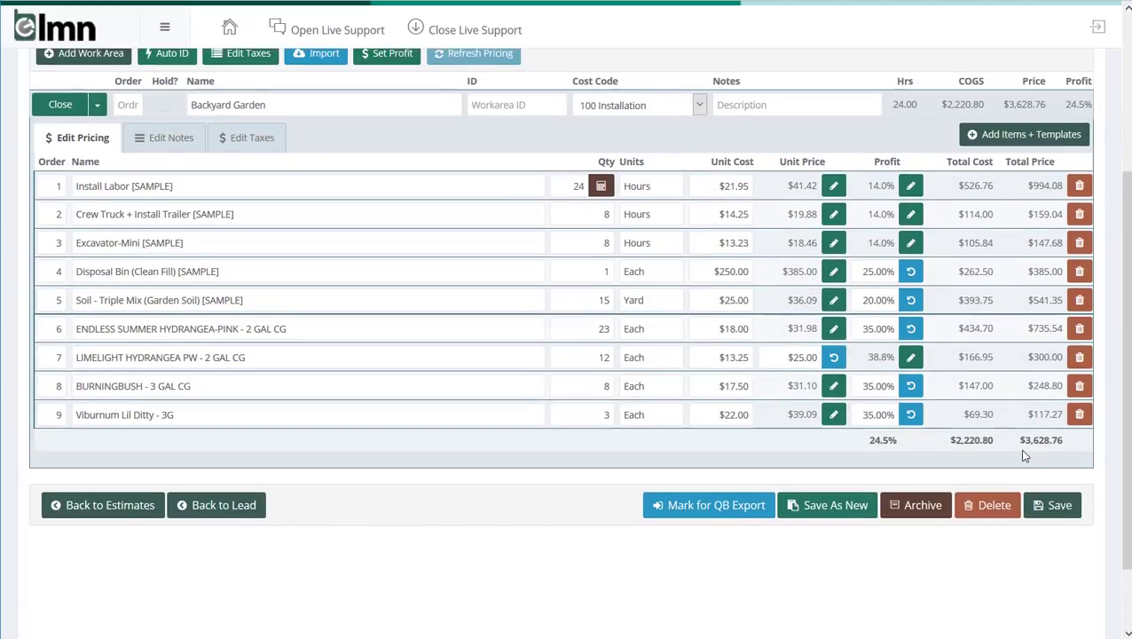
scroll(1025, 454, up, 3)
scroll(1021, 452, down, 1)
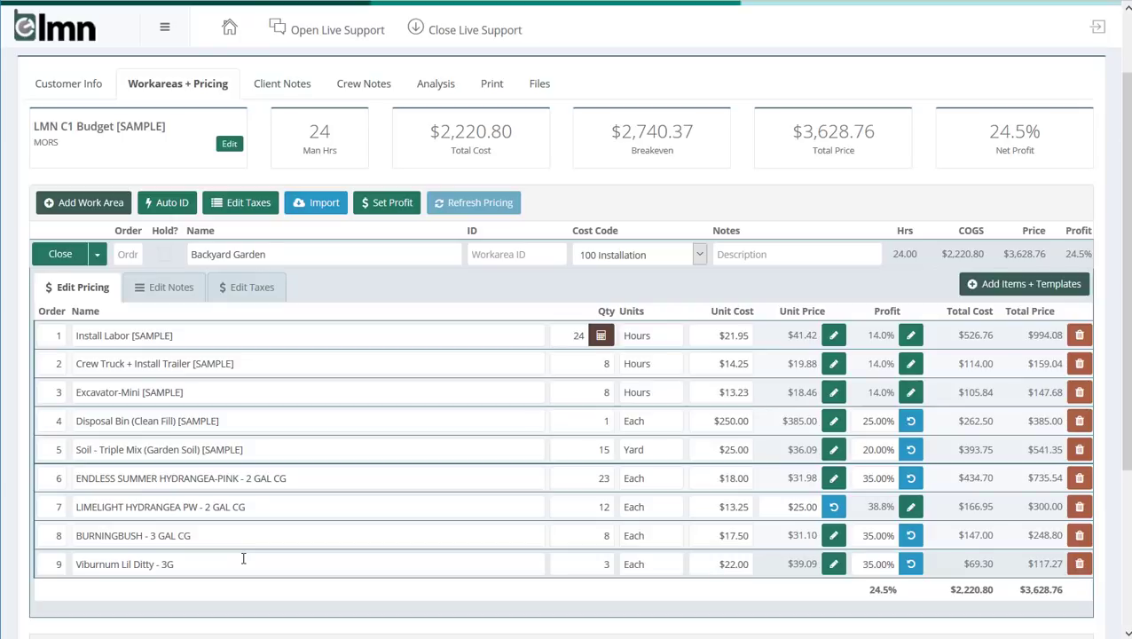
scroll(1112, 79, up, 1)
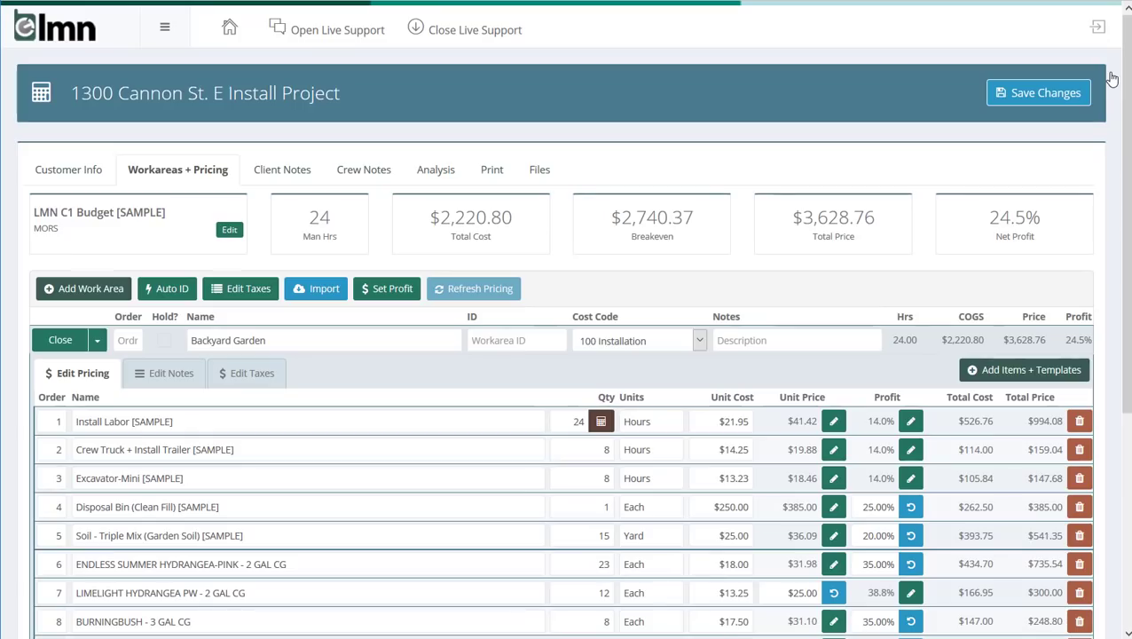
Start a new material item named Annuals (Budget) with a $250.00 unit cost and a 5% warranty factor
click(1011, 370)
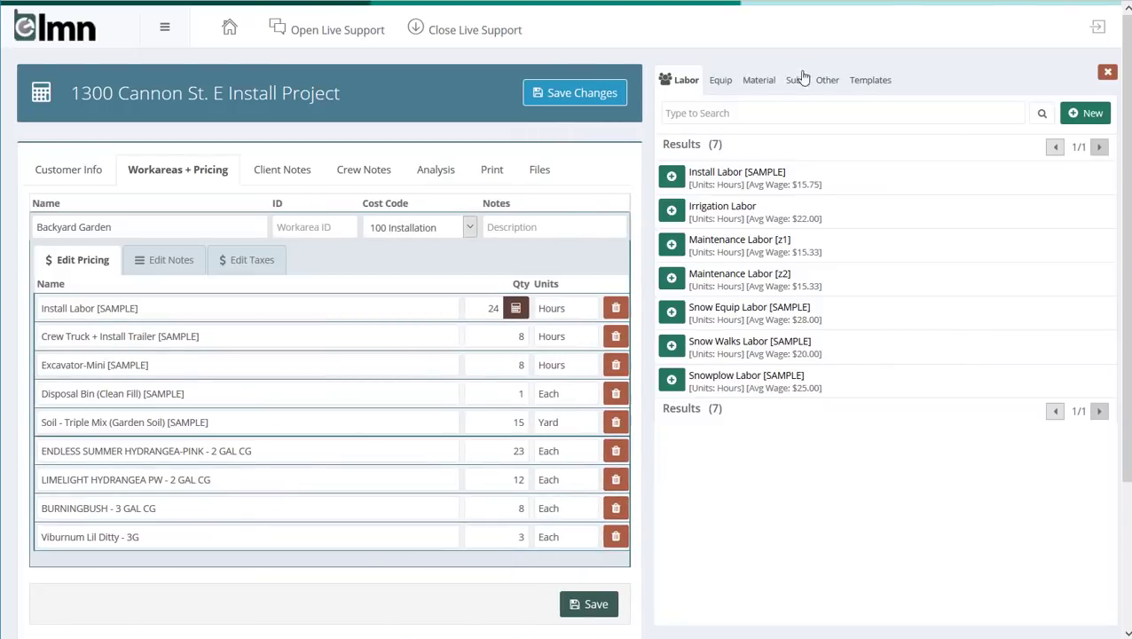
click(758, 79)
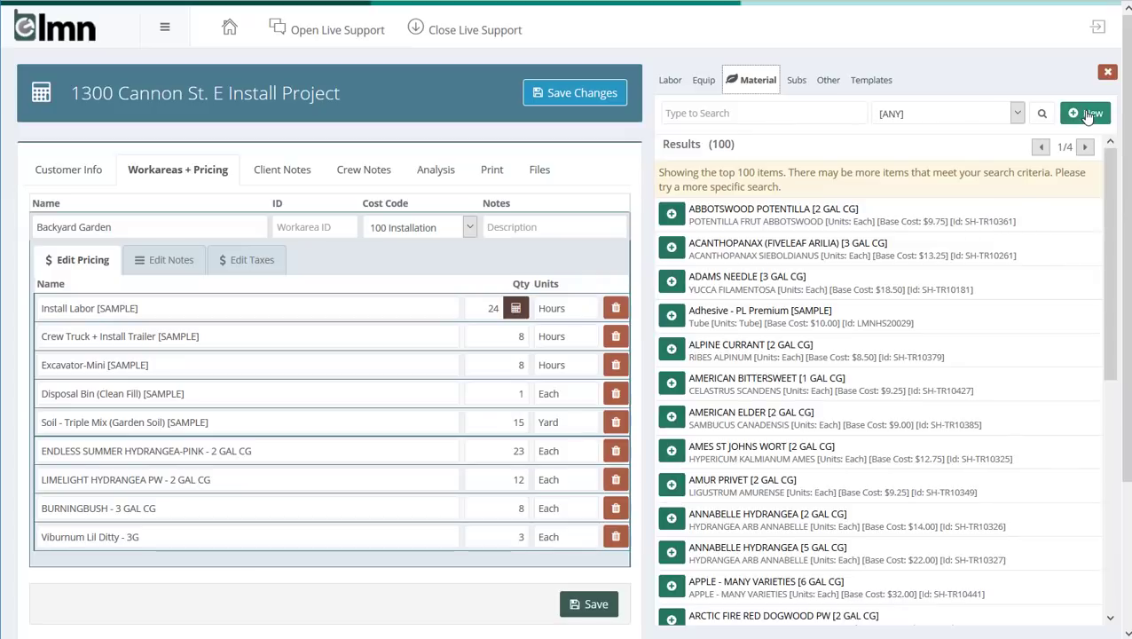
click(1088, 115)
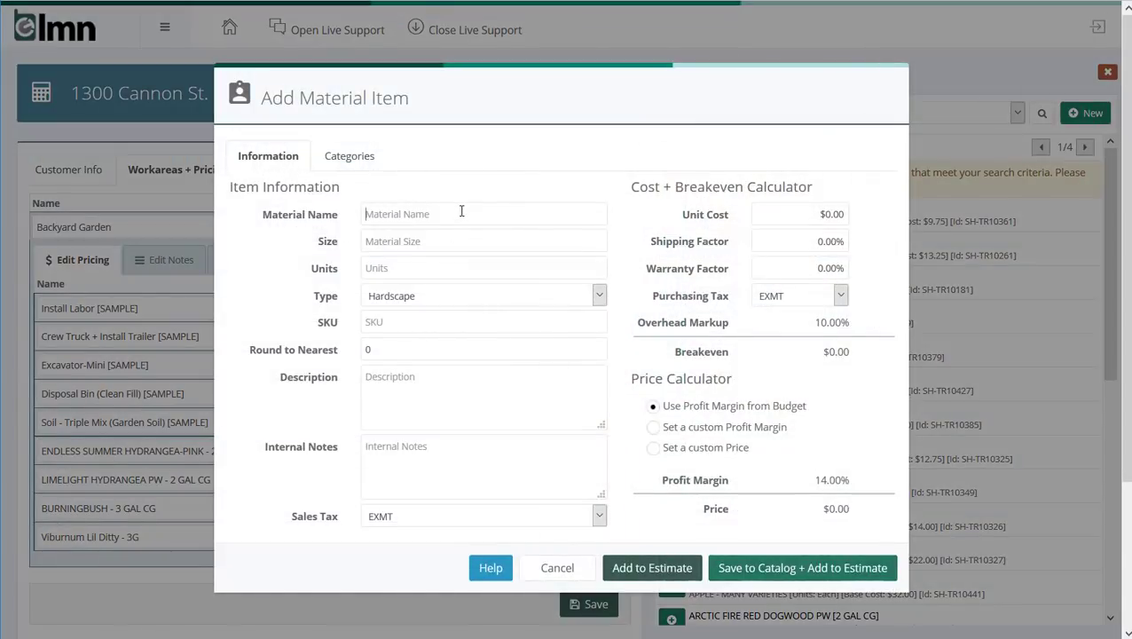
text(Annuals (Budgets)
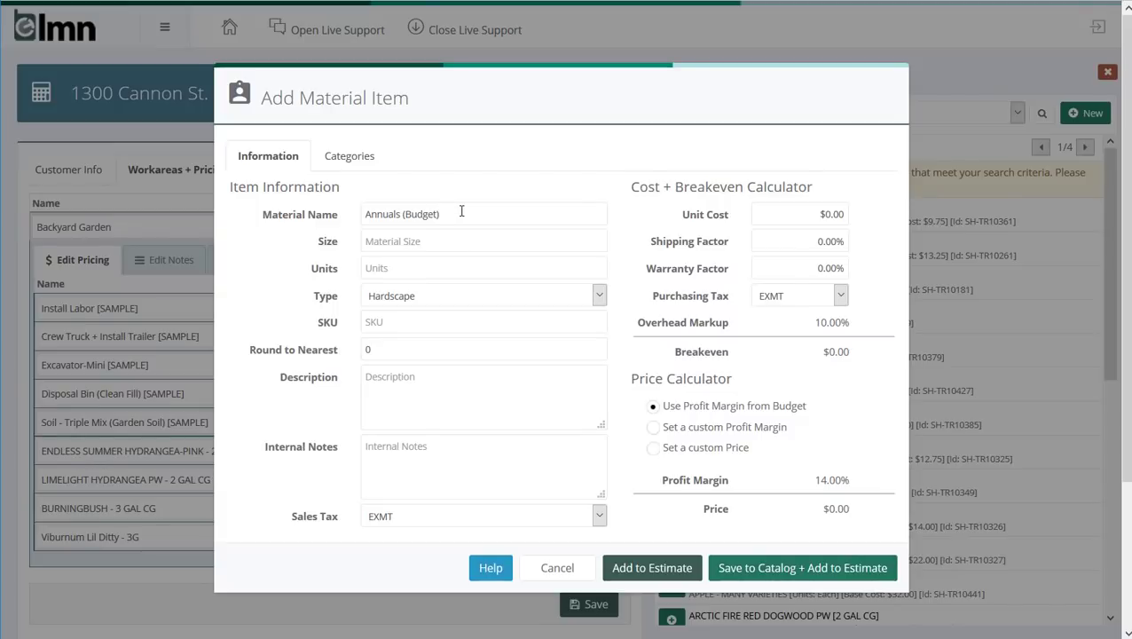
drag(808, 212, 850, 218)
text(250)
click(901, 244)
drag(811, 266, 861, 264)
text(5)
click(895, 330)
Set a custom profit margin of 40% for the Annuals (Budget) item
click(701, 427)
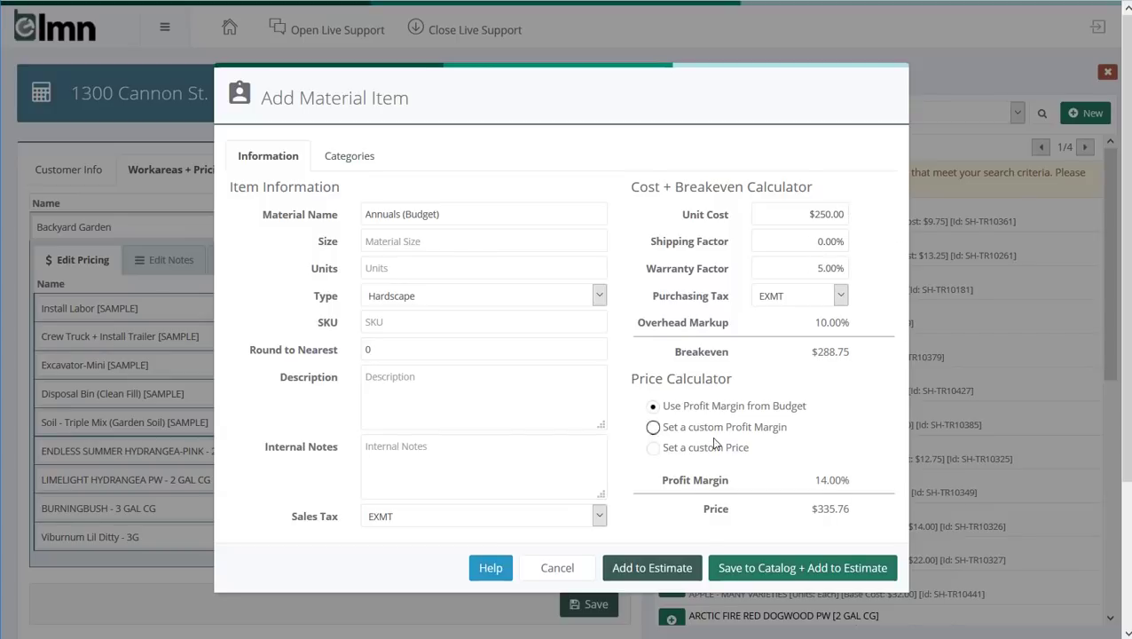
key(ctrl+a)
text(40)
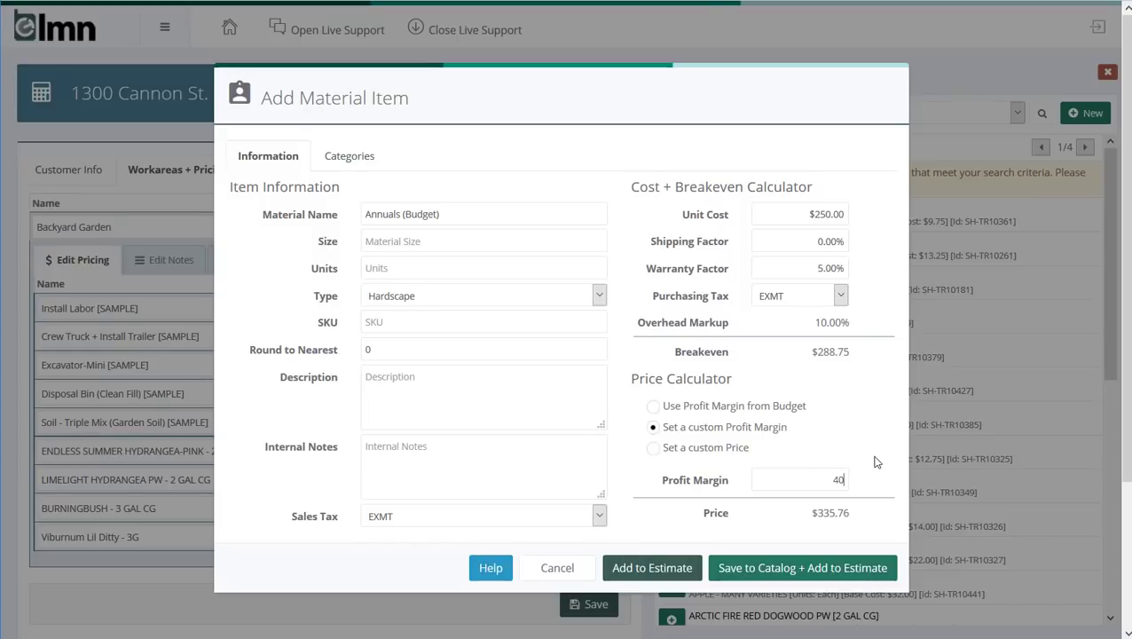
click(849, 468)
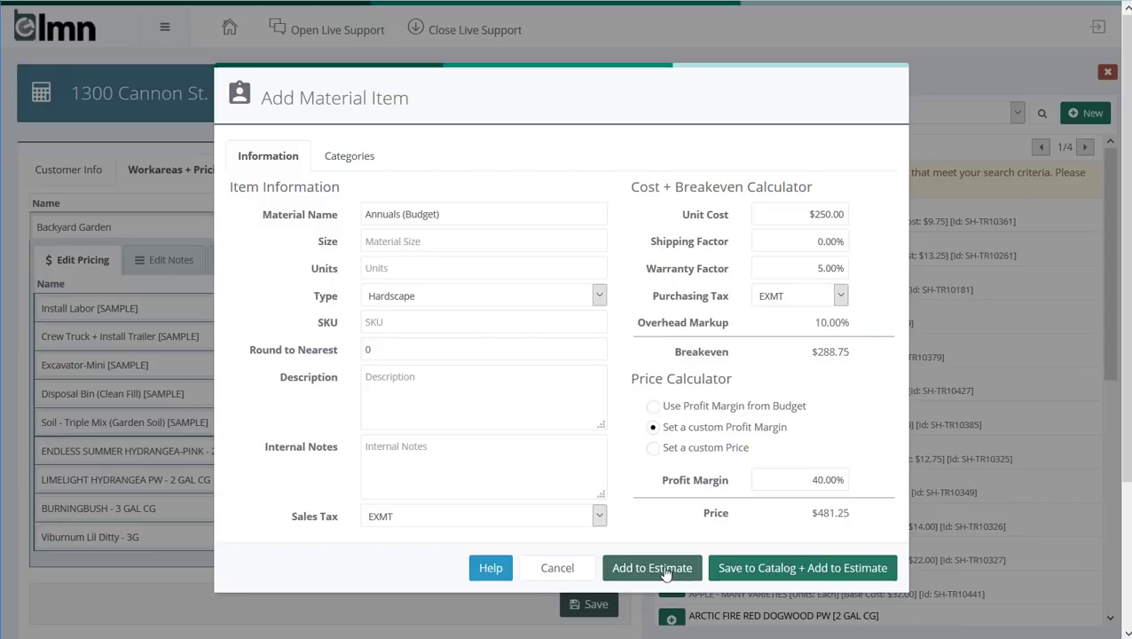
Add the Annuals (Budget) item to this estimate only, without saving it to the catalog, and return to the full work area pricing
drag(367, 215, 437, 216)
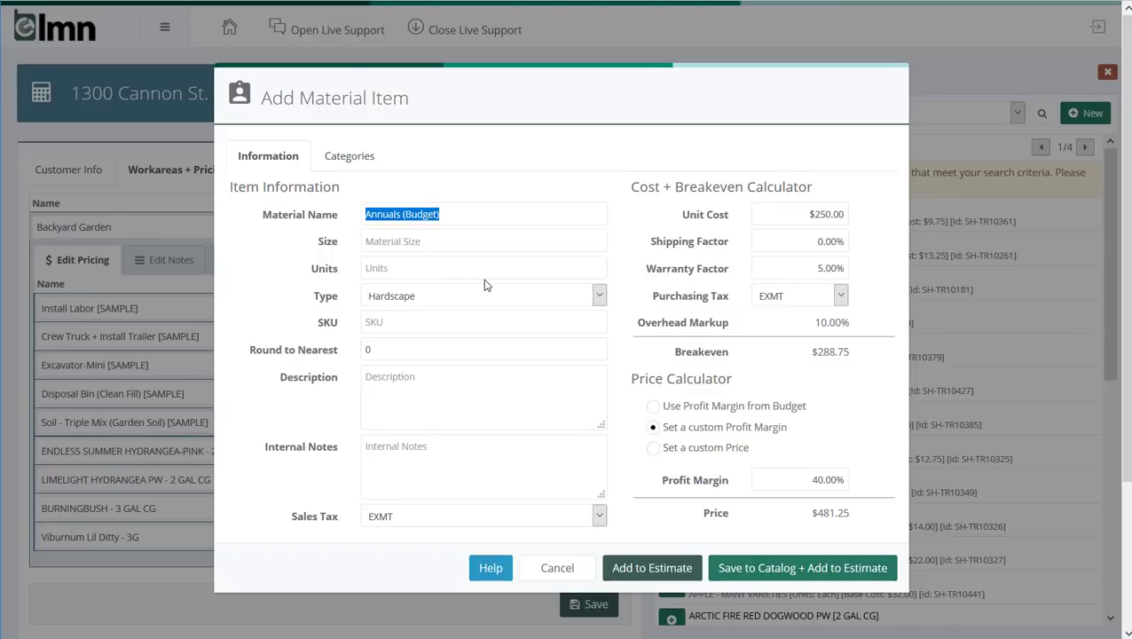
click(640, 569)
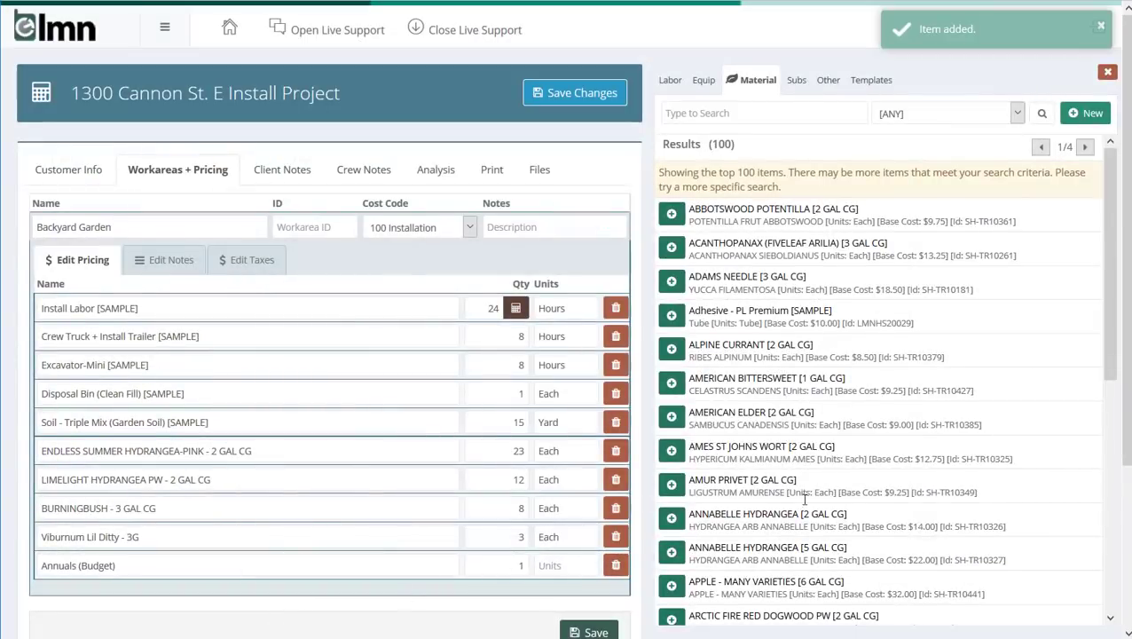
click(1107, 71)
scroll(456, 481, down, 3)
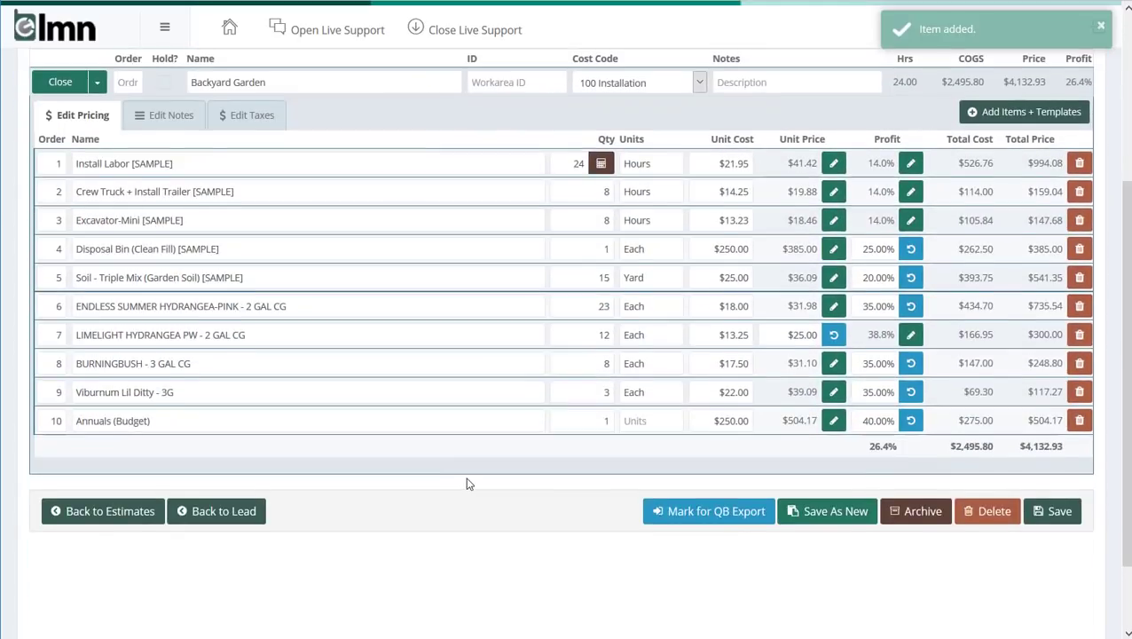
Review the Backyard Garden item list and totals, and close that work area
scroll(468, 482, up, 1)
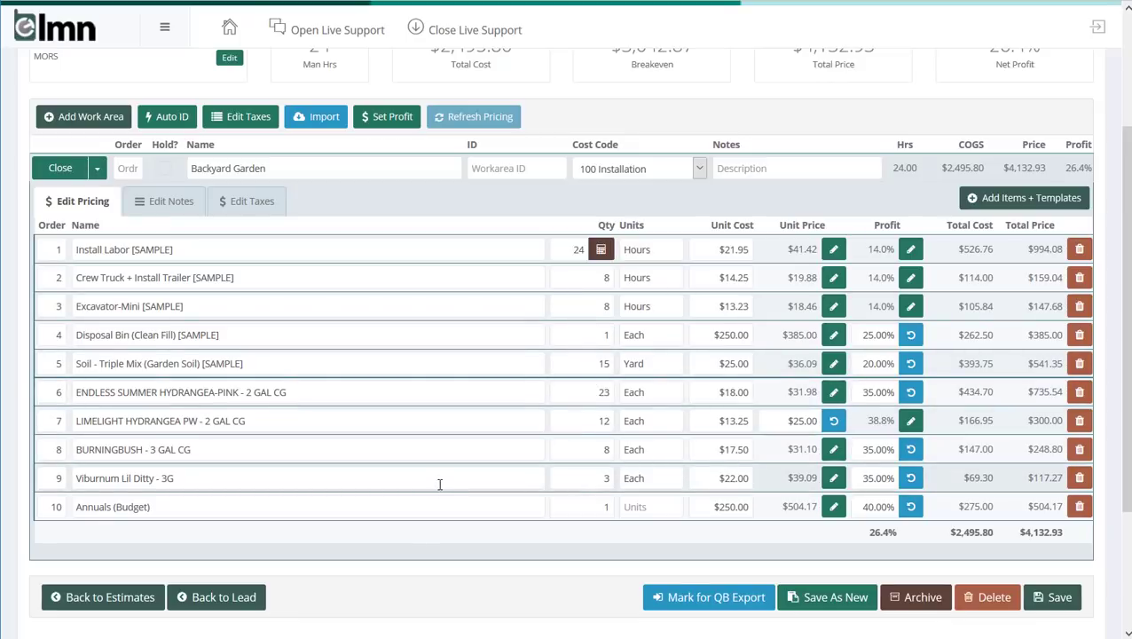
click(176, 506)
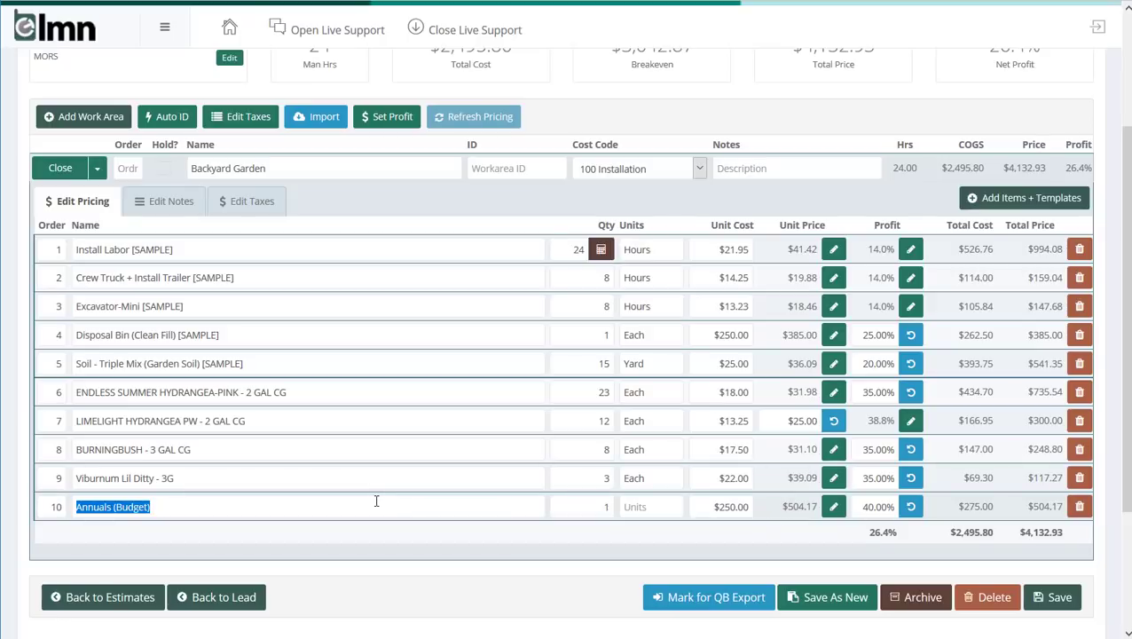
scroll(377, 502, up, 2)
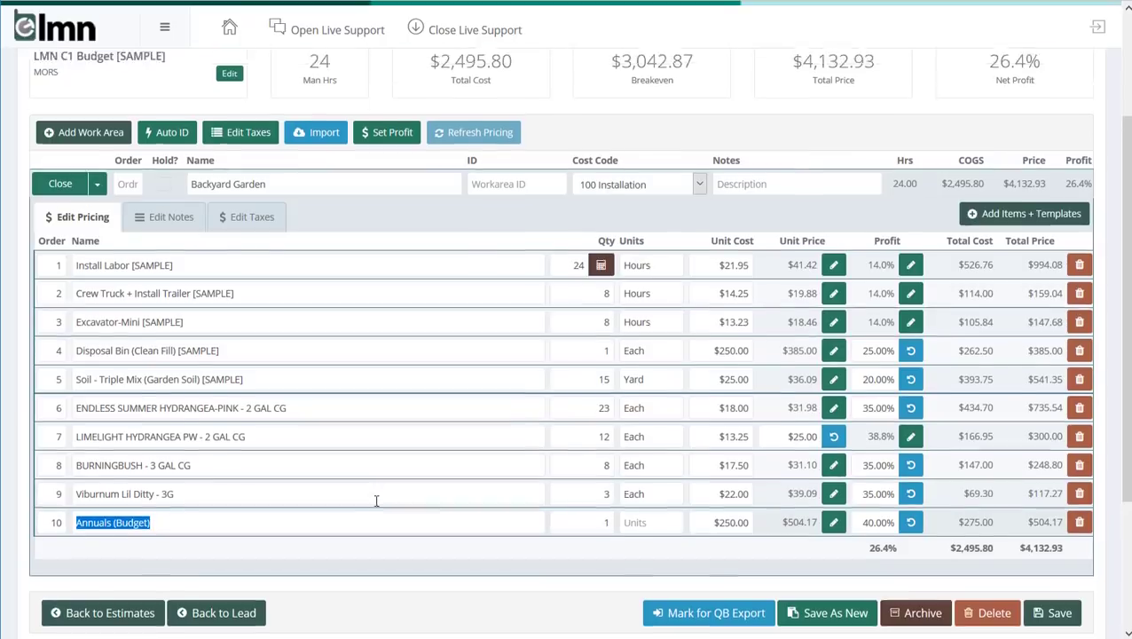
scroll(377, 501, down, 2)
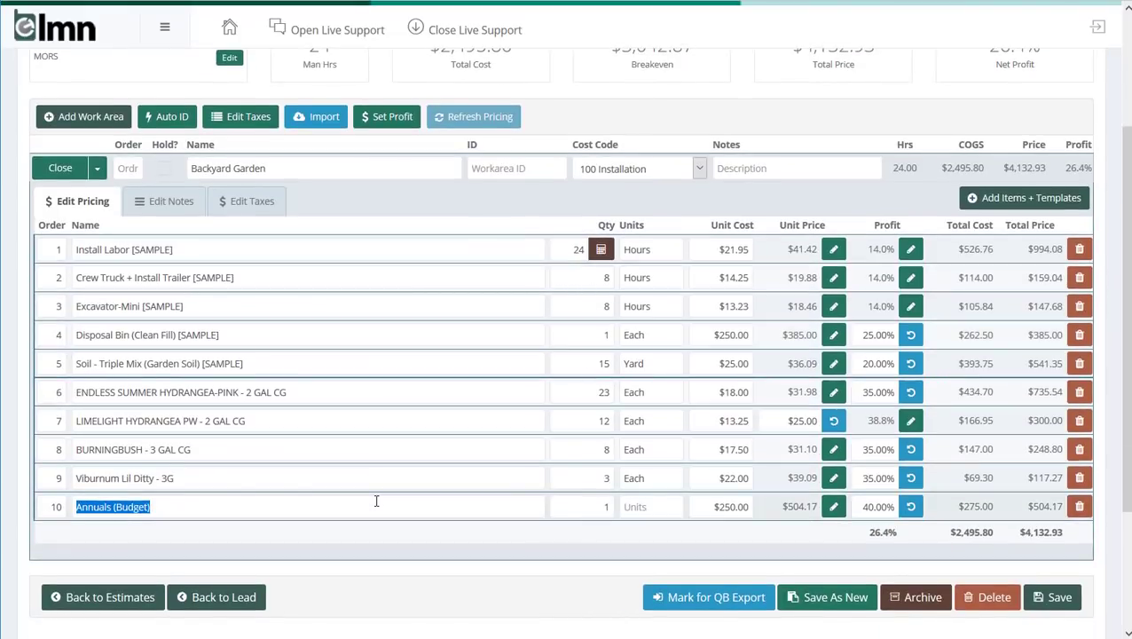
scroll(375, 502, up, 2)
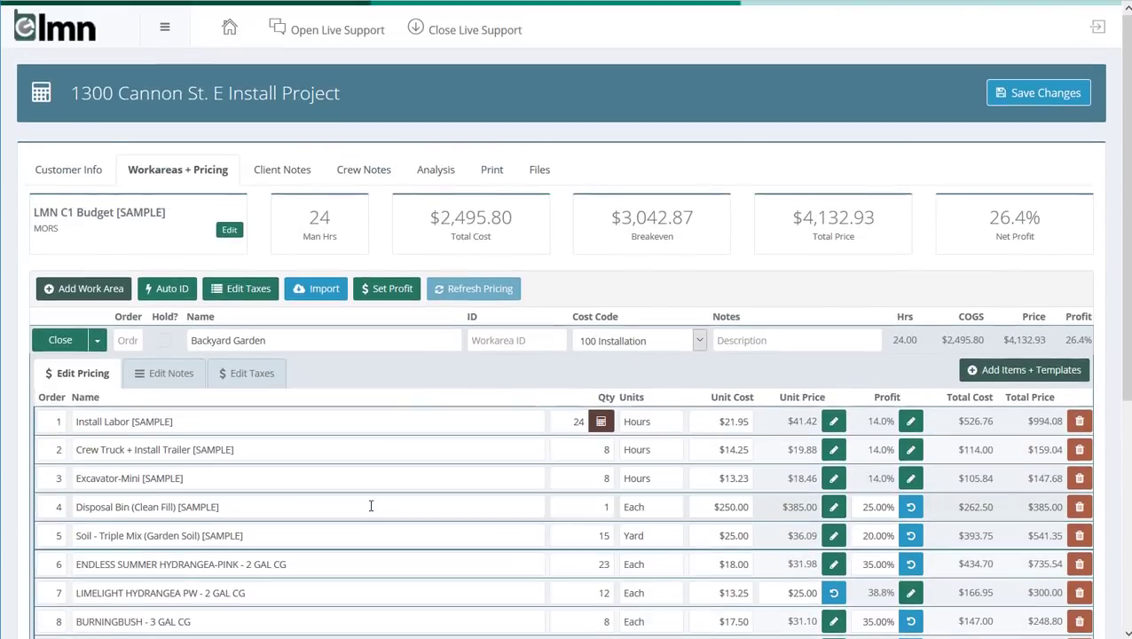
click(60, 340)
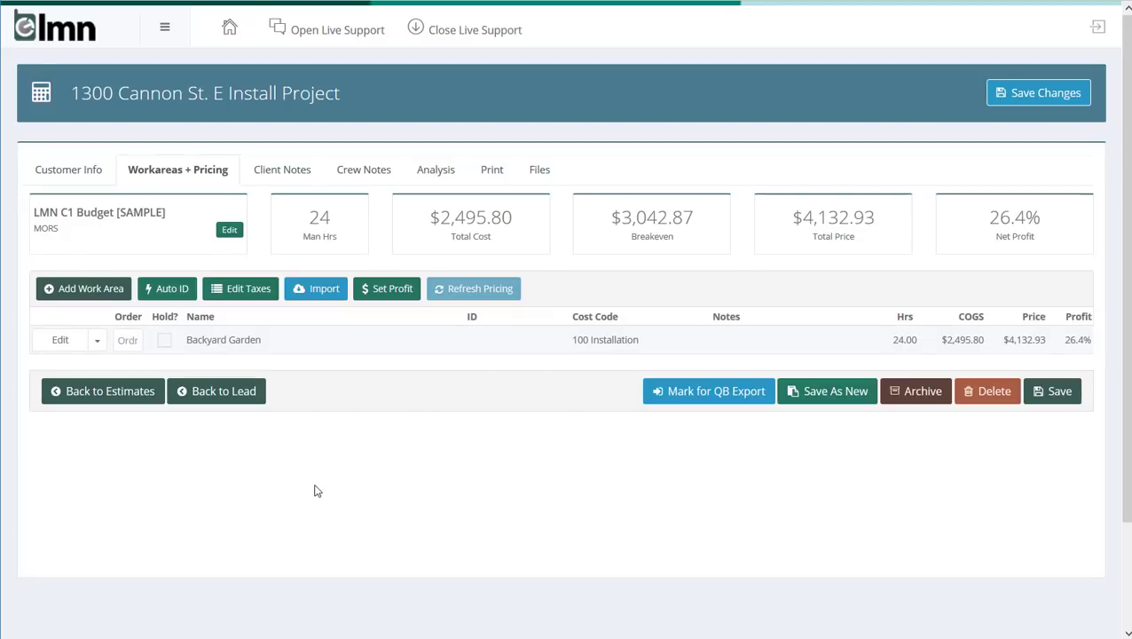
Add a work area named Backyard Patio with the cost code 100 Installation
click(84, 288)
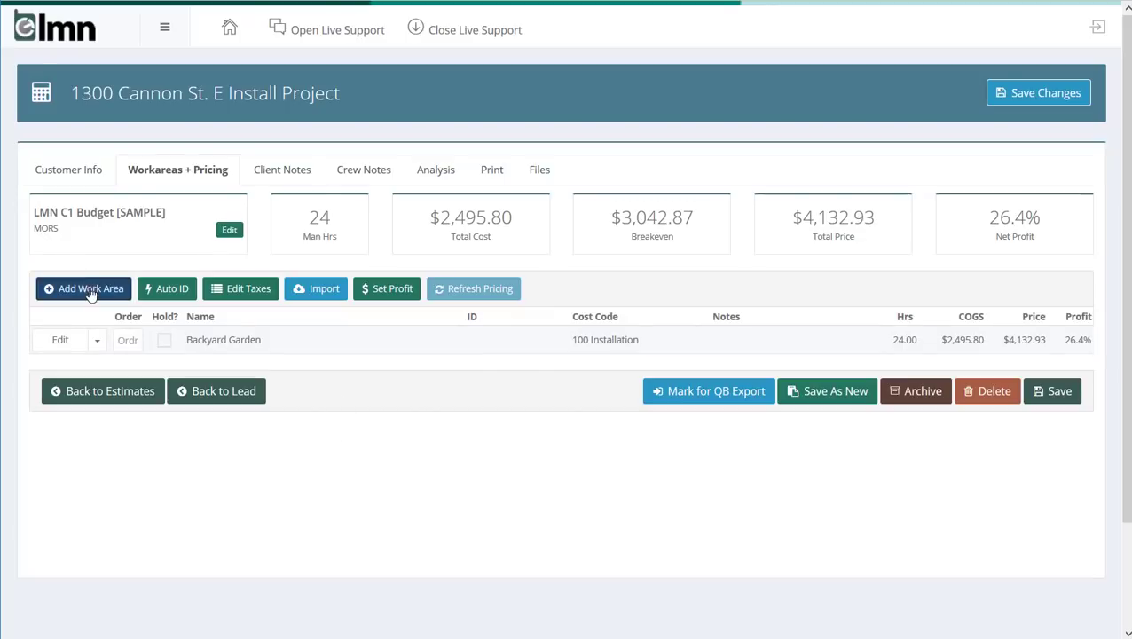
click(582, 153)
text(Backyard Patio)
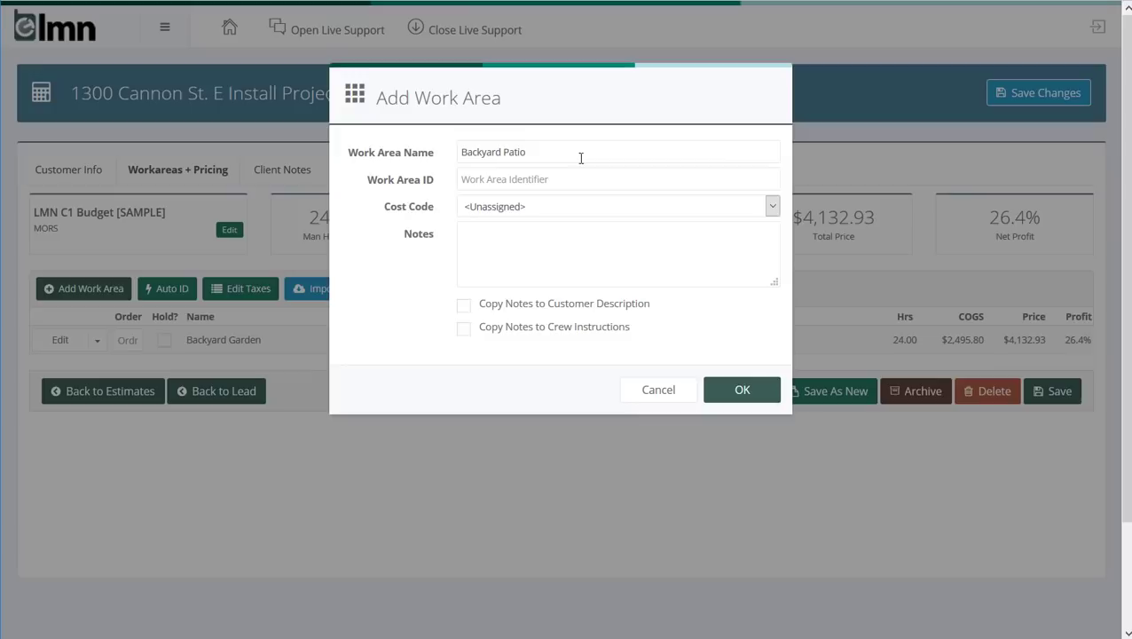
click(572, 206)
click(543, 248)
click(743, 390)
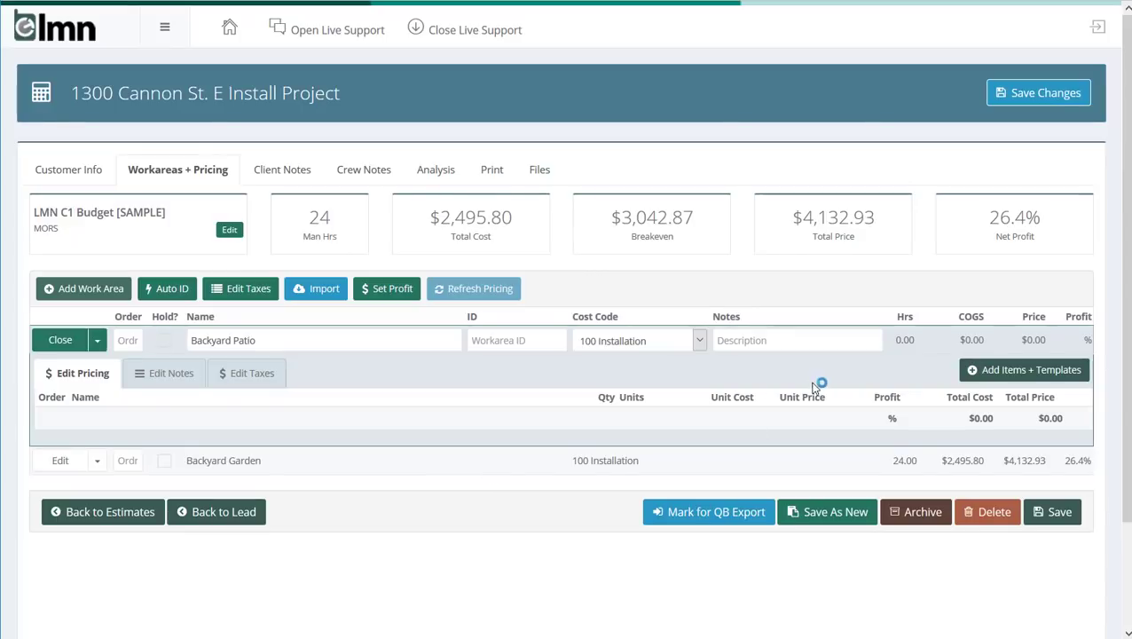
Add the Paver Patio/Walkway [SAMPLE] template to the Backyard Patio work area and return to its full pricing
click(998, 370)
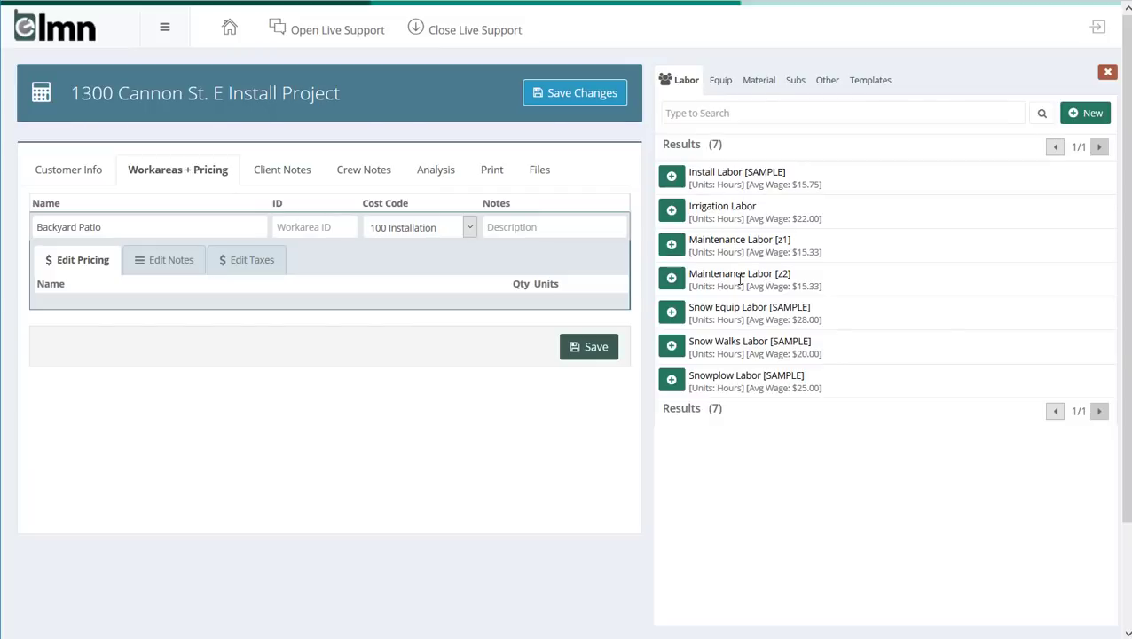
click(872, 81)
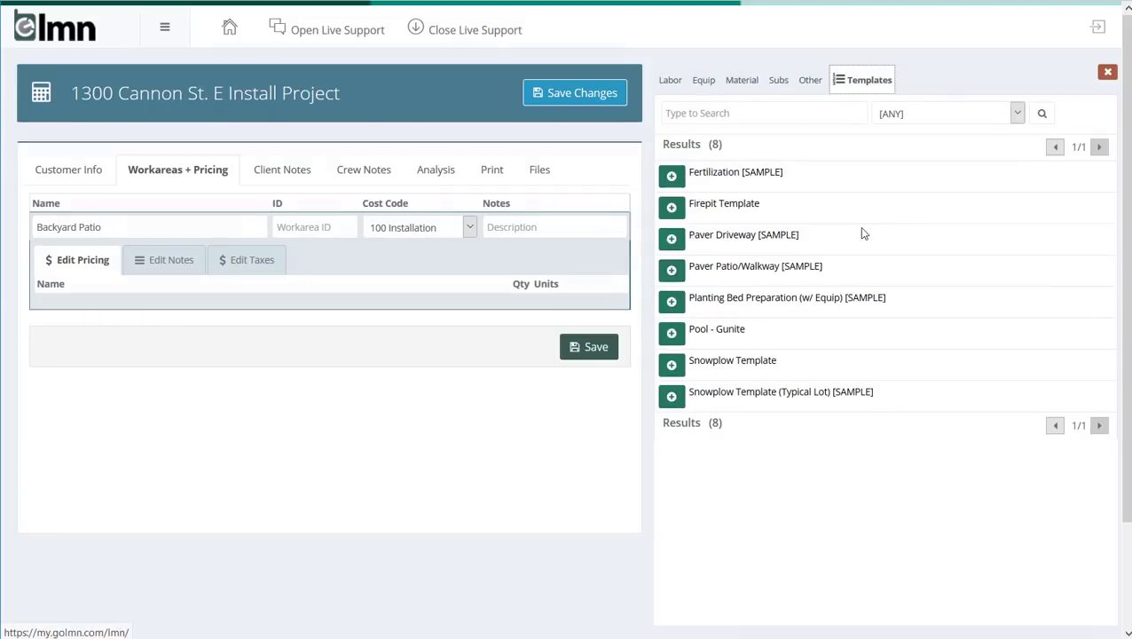
click(672, 270)
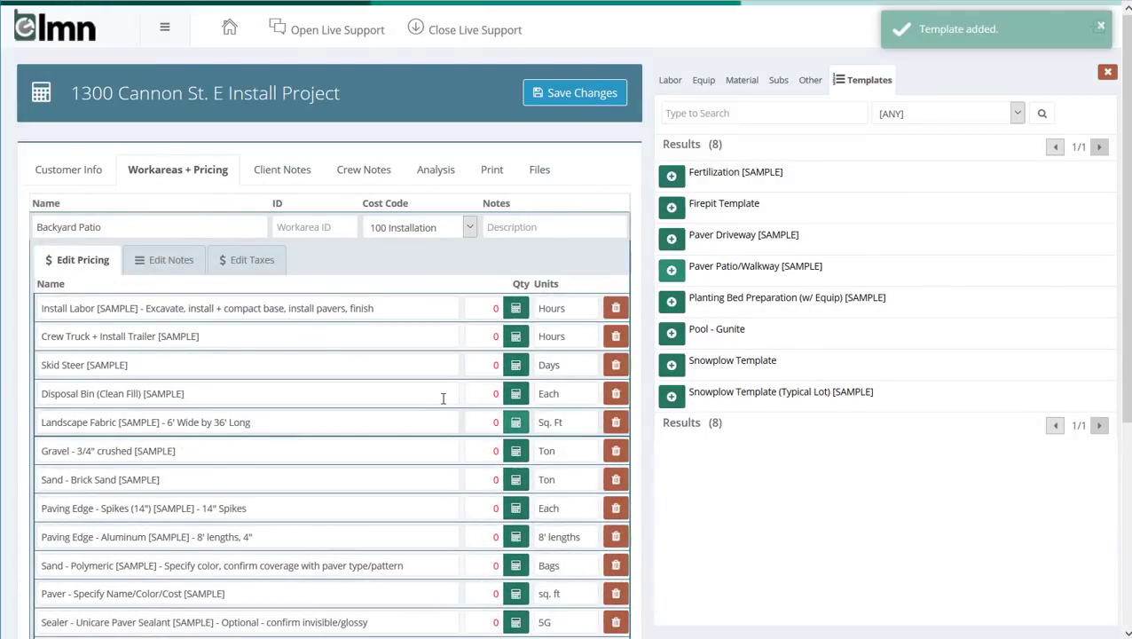
click(1108, 72)
scroll(615, 233, down, 3)
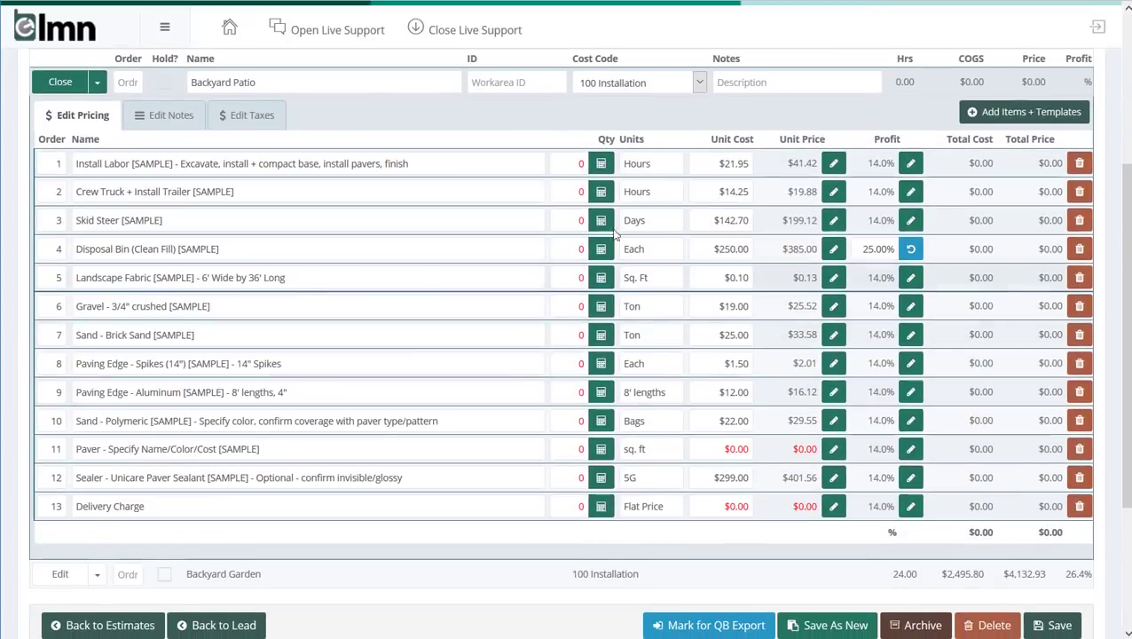
Set the Backyard Patio quantities to 60 Install Labor hours, 16 Crew Truck hours and 2 Skid Steer days, and close the work area
click(579, 163)
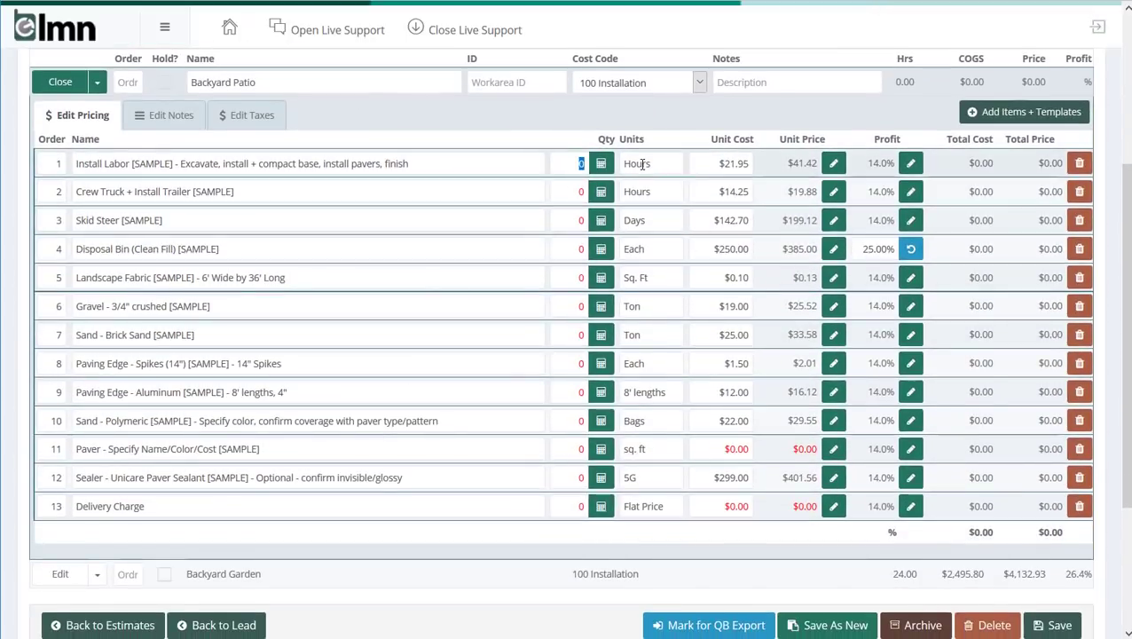
text(60)
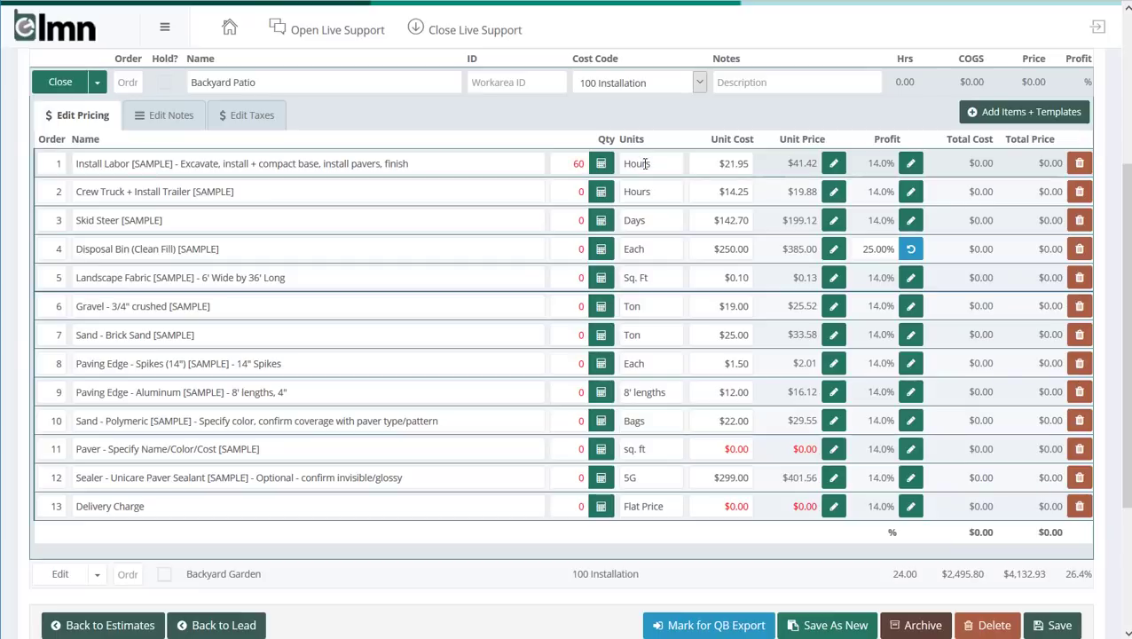
click(582, 193)
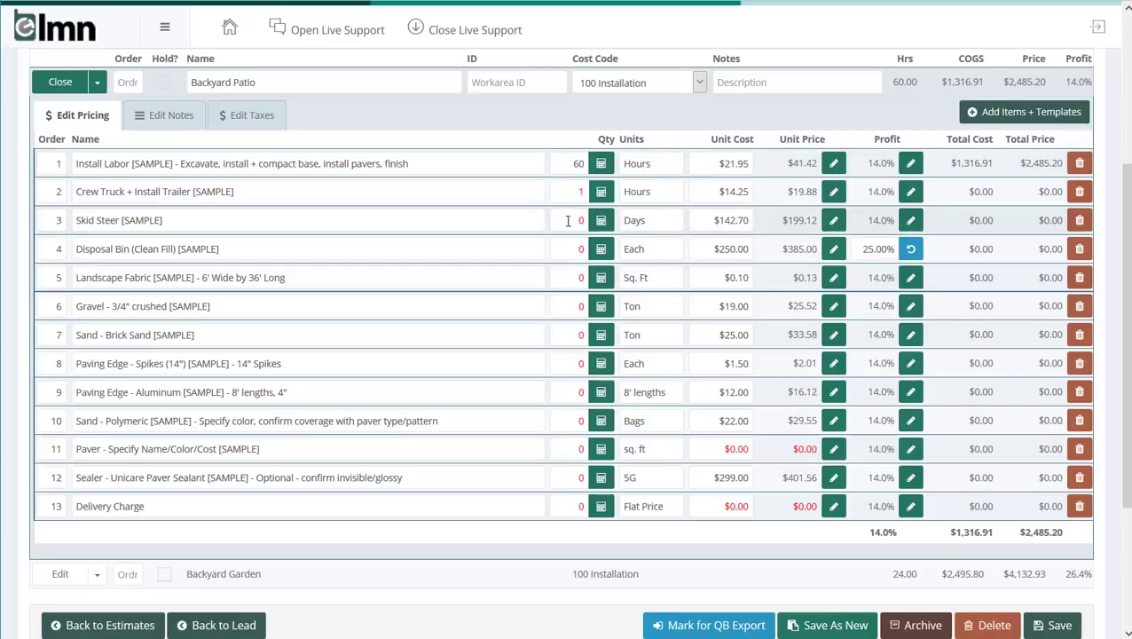
text(16)
click(577, 220)
text(2)
click(575, 249)
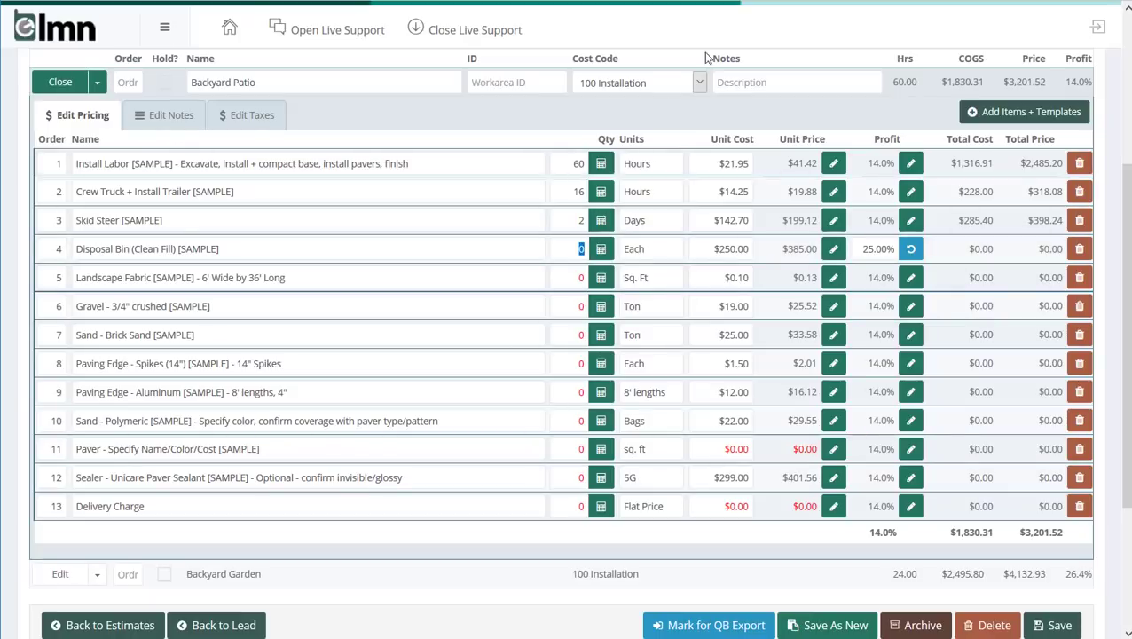
click(60, 82)
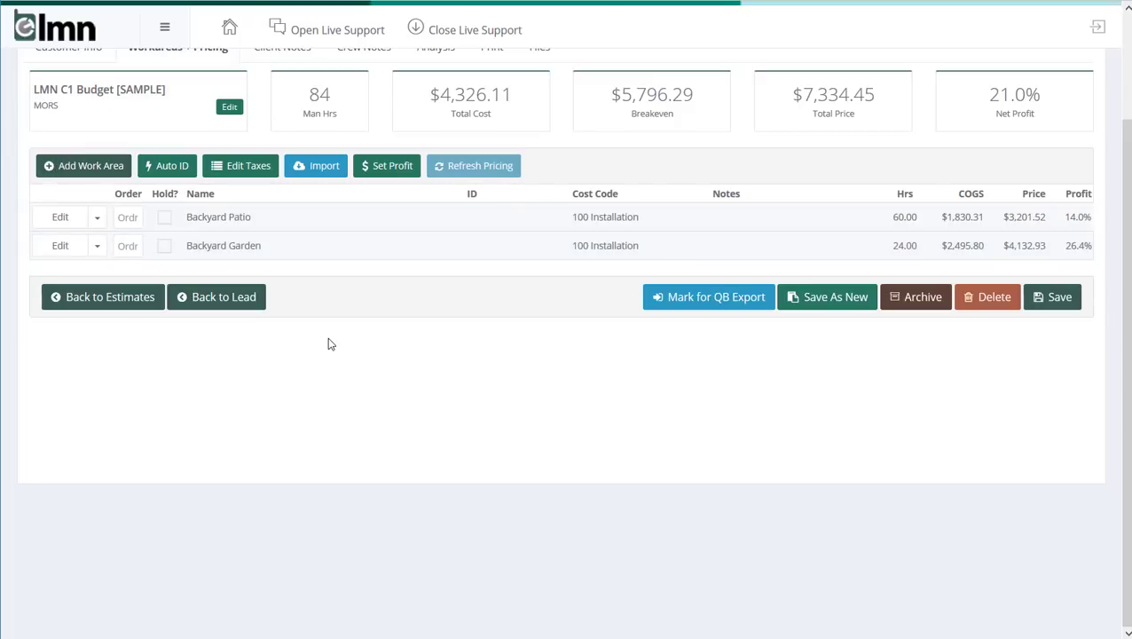
scroll(412, 391, up, 2)
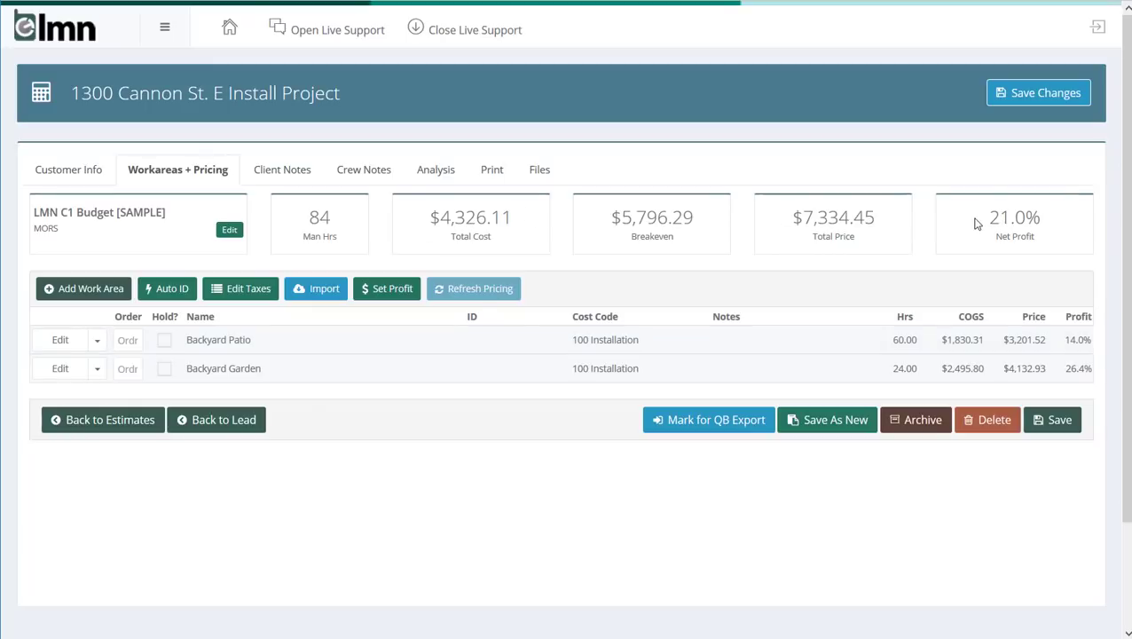
Examine the template's client notes for the Backyard Patio work area and collapse them
click(279, 172)
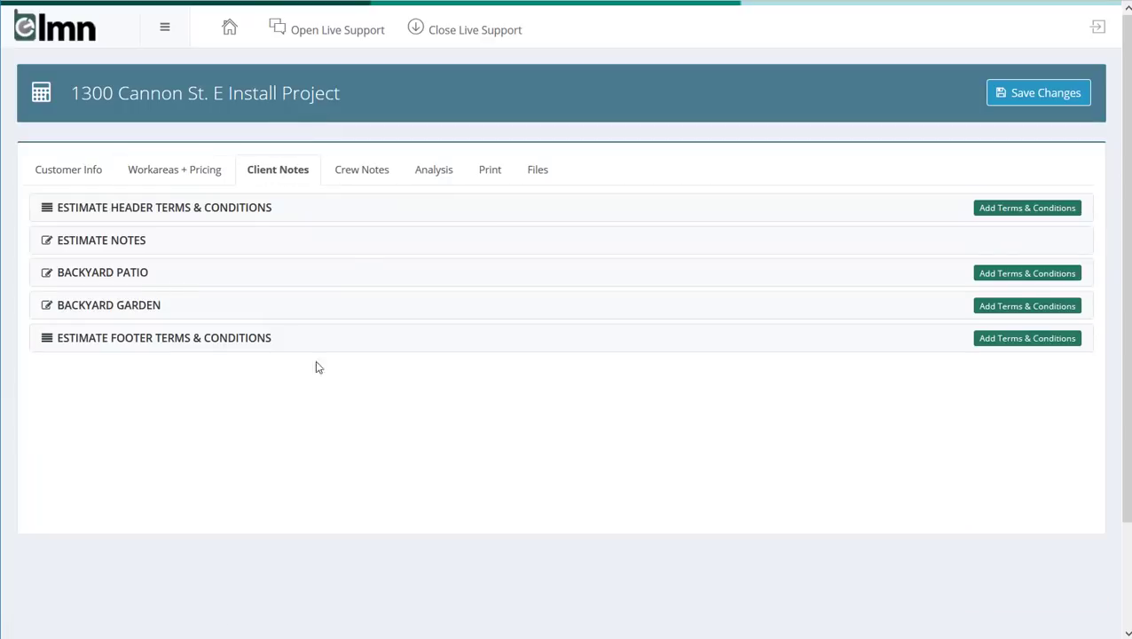
click(297, 274)
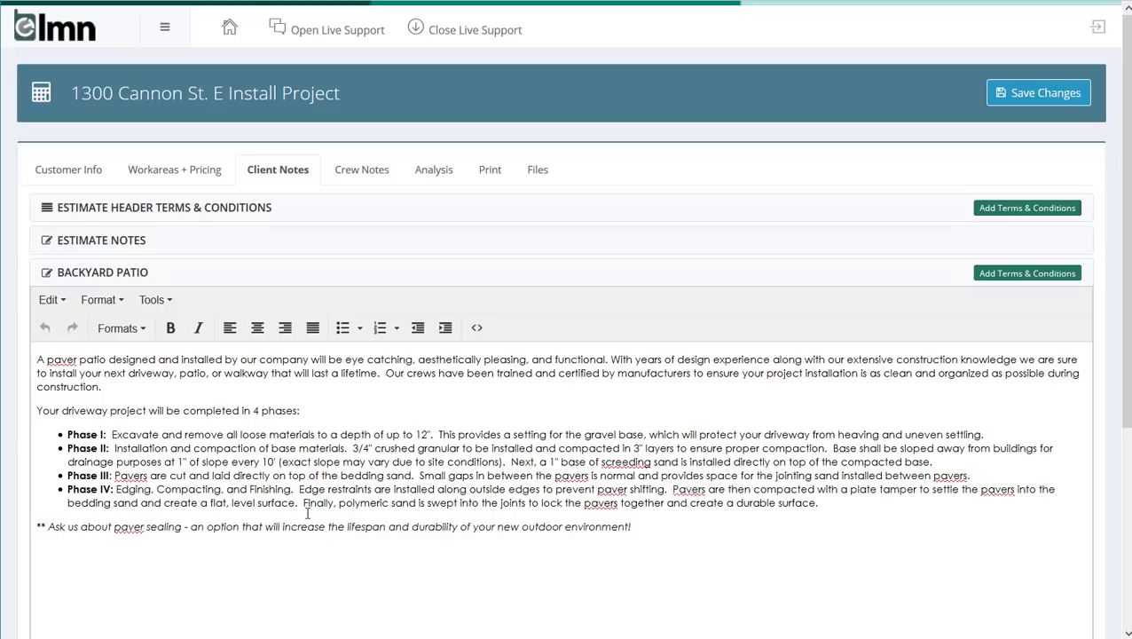
click(264, 265)
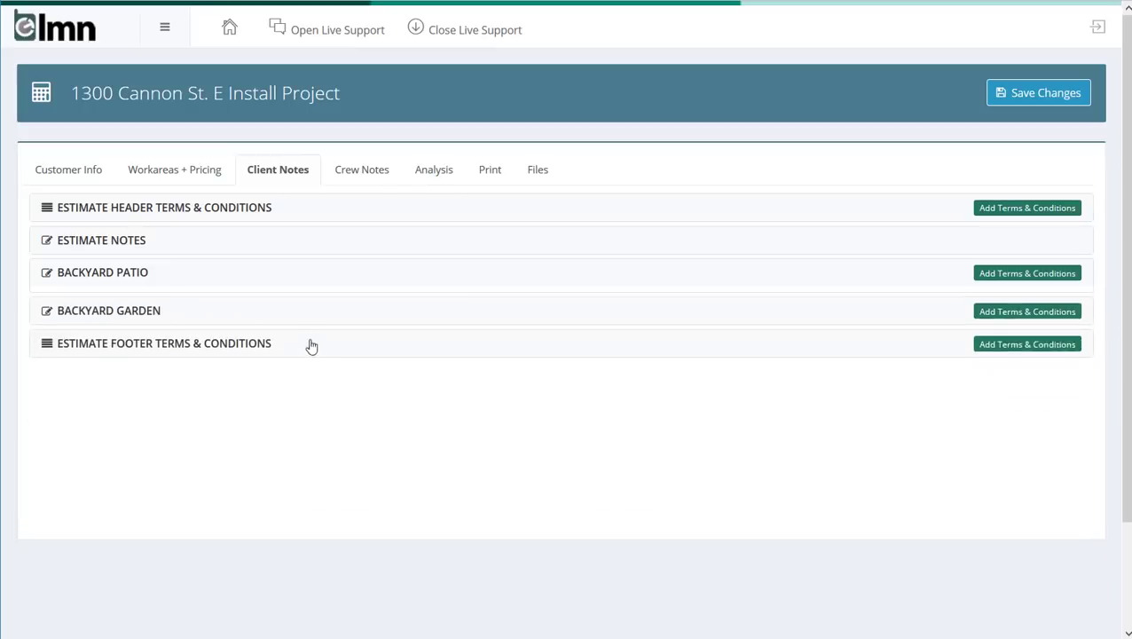
Insert the Planting Warranty [SAMPLE] terms into the Backyard Garden client notes, check the text and close the terms list
click(285, 311)
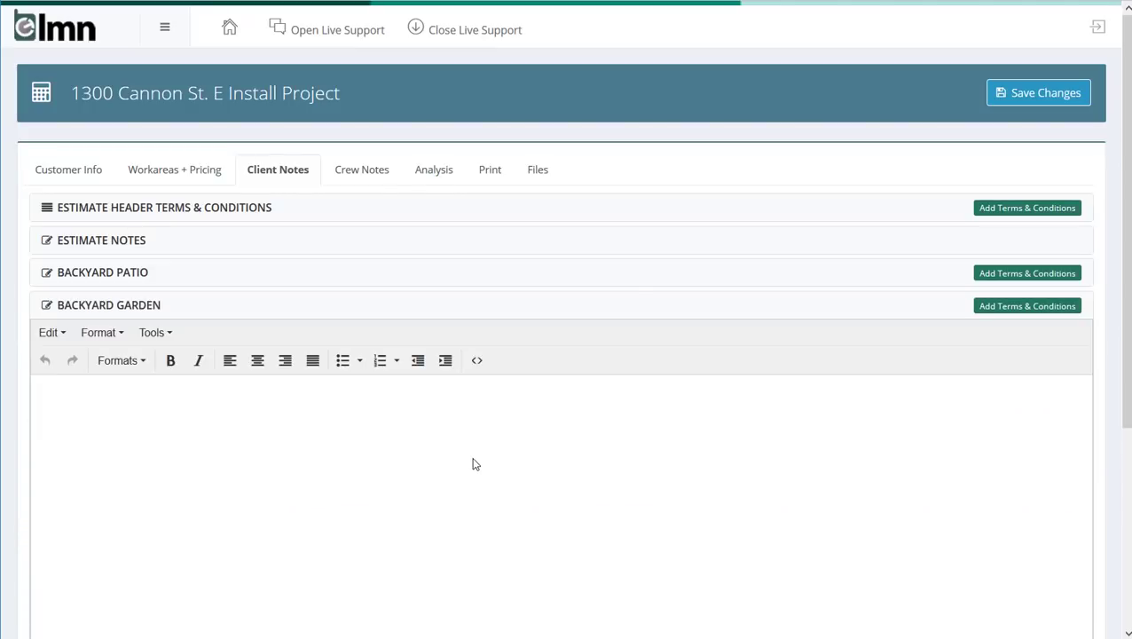
click(313, 422)
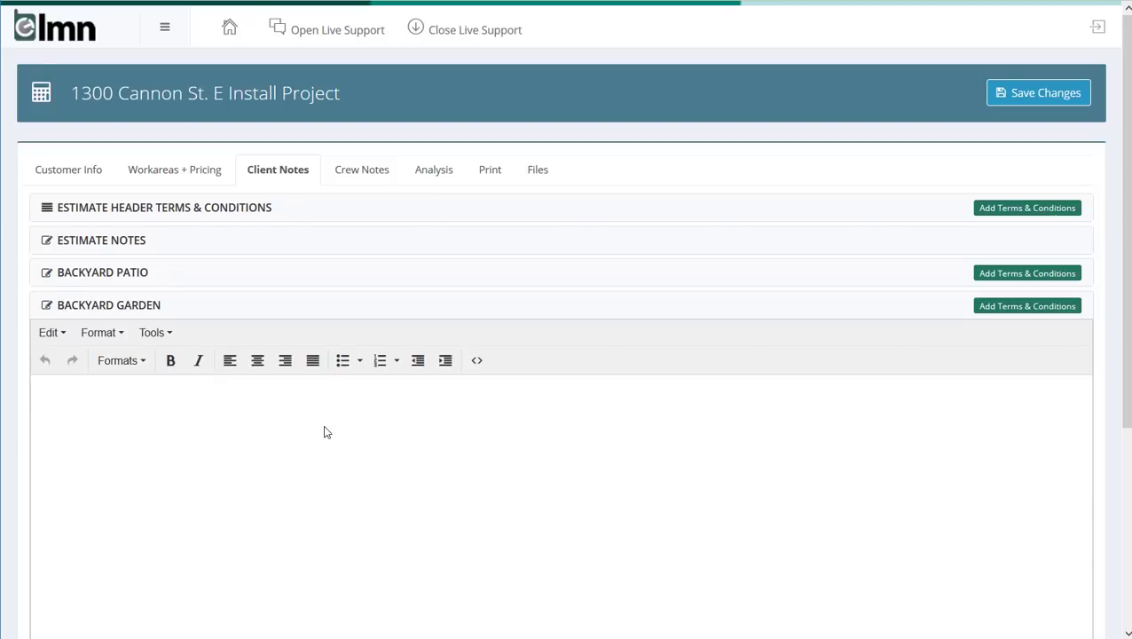
click(1028, 311)
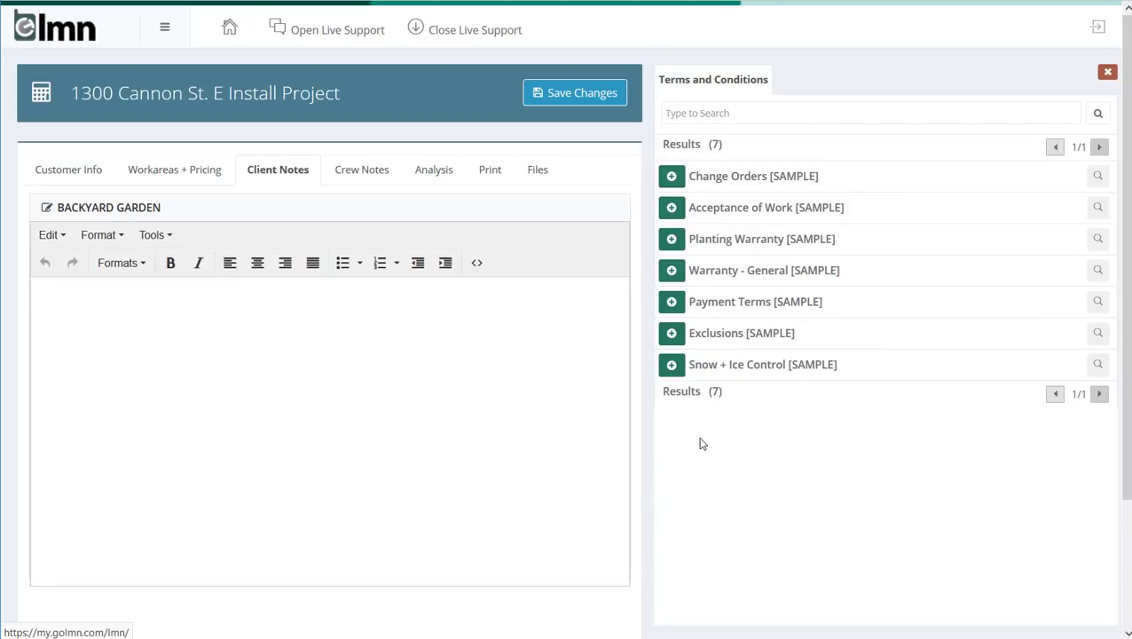
click(672, 239)
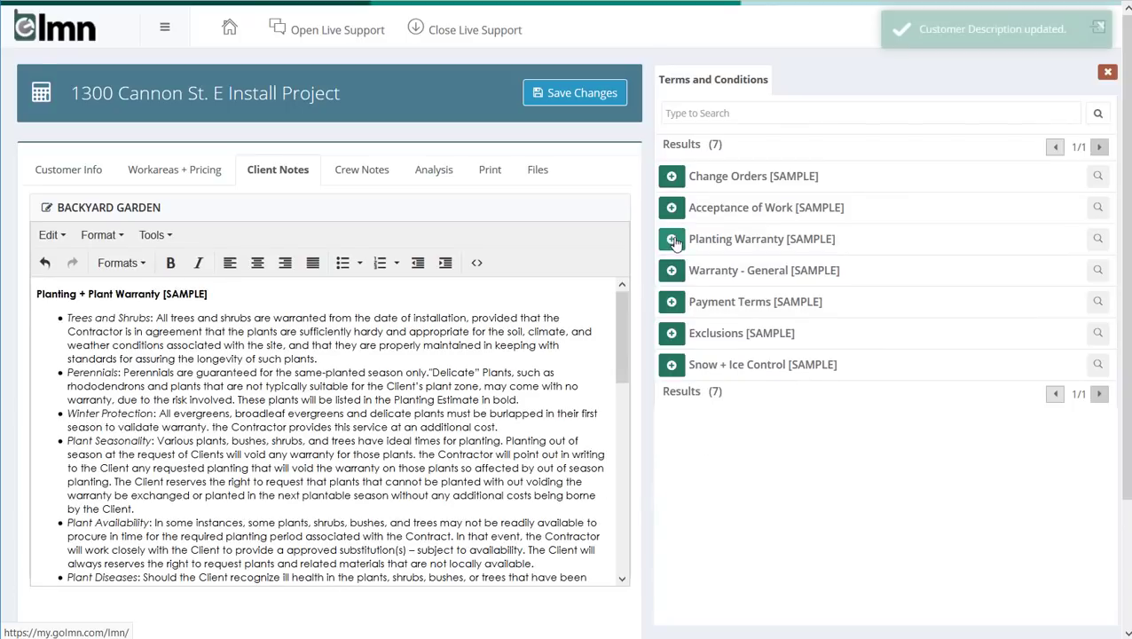
scroll(191, 379, down, 3)
scroll(191, 380, down, 3)
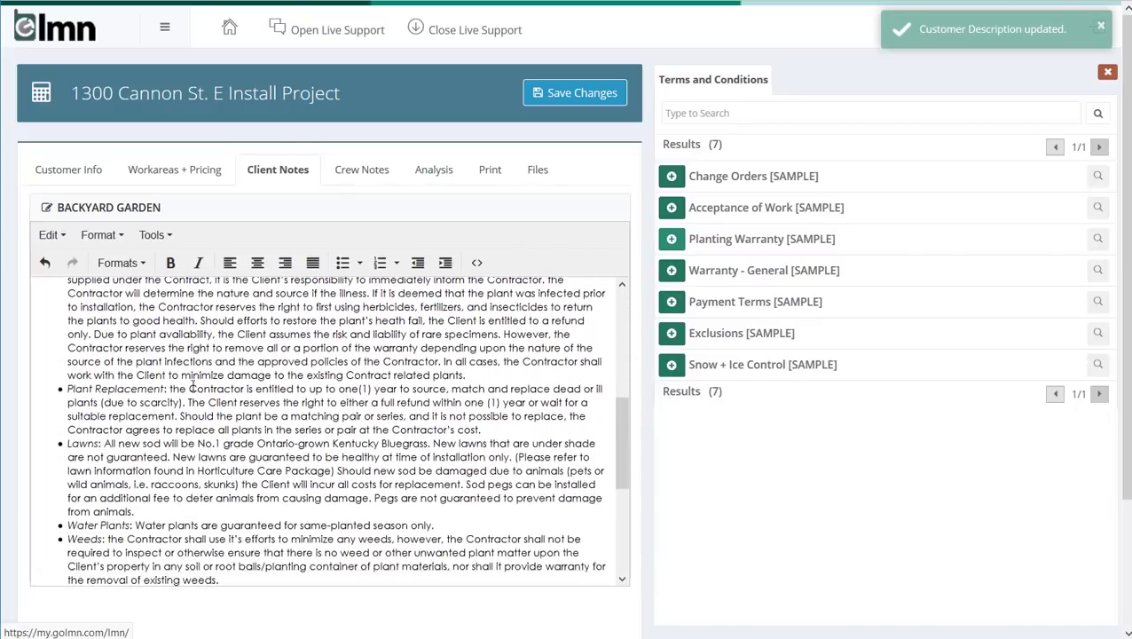
scroll(193, 399, up, 6)
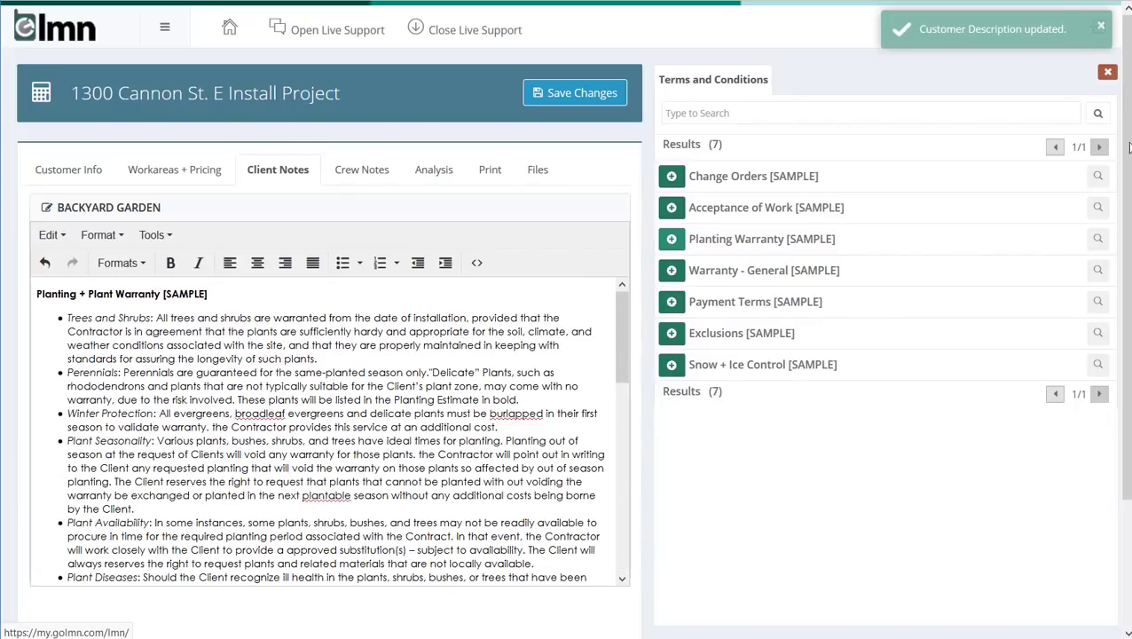
click(1107, 71)
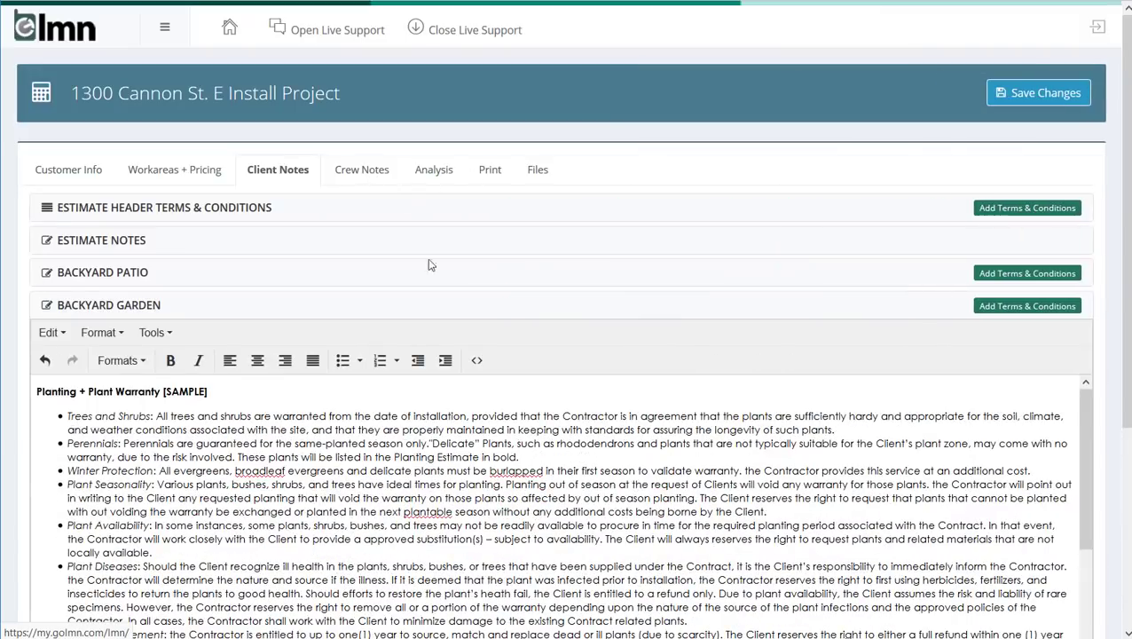
Review the crew notes for the Backyard Patio and open those for the Backyard Garden
click(365, 172)
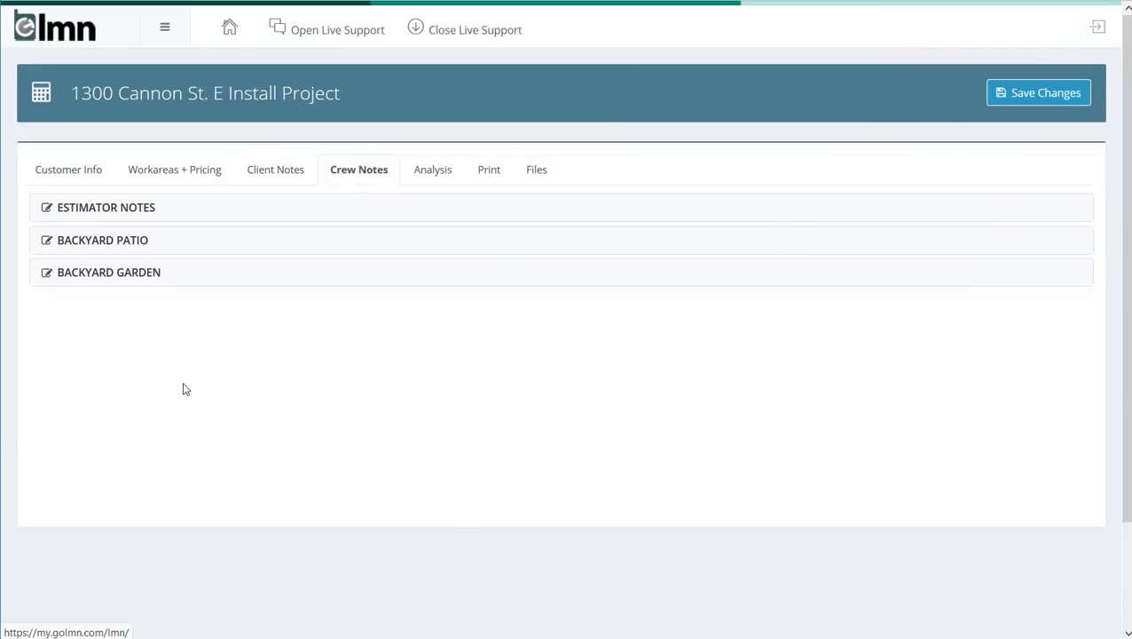
click(143, 242)
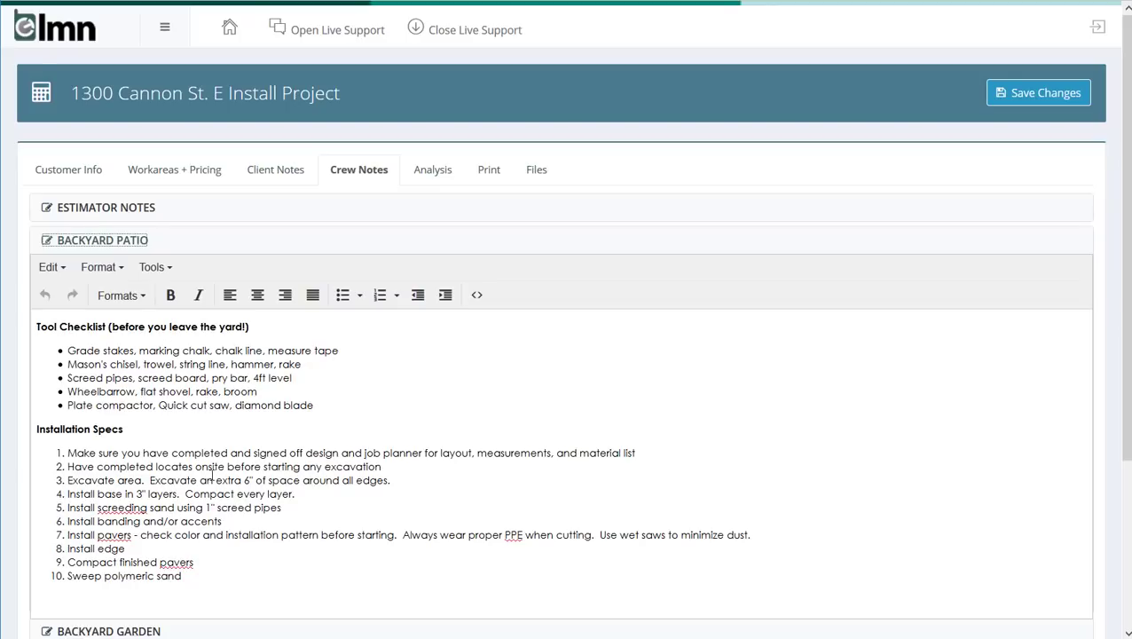
click(194, 241)
click(163, 274)
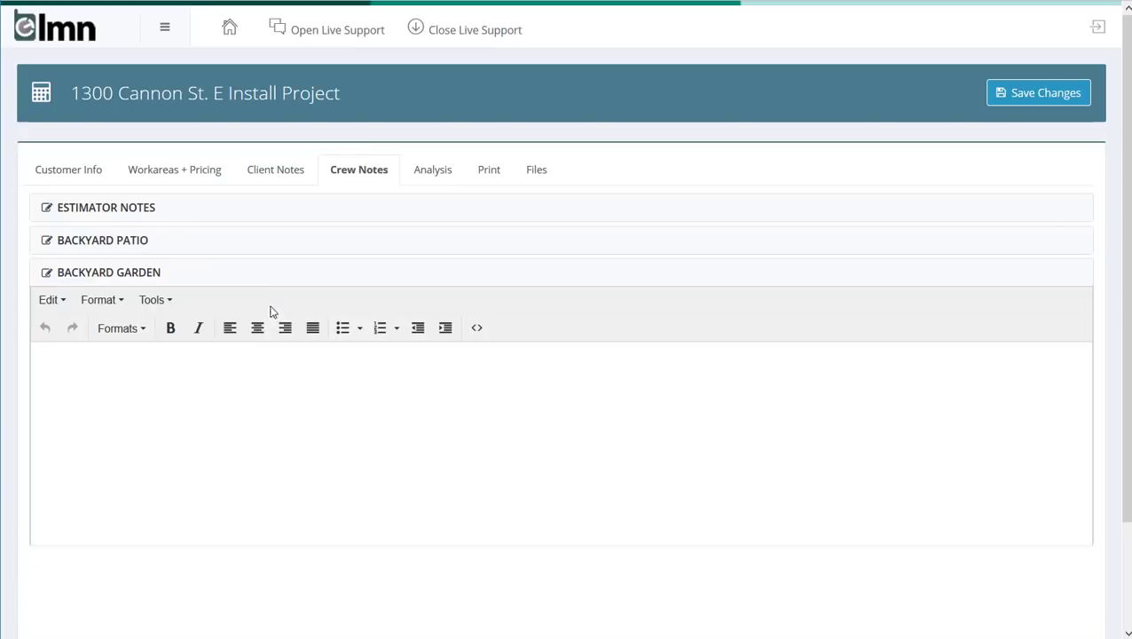
Leave the Backyard Garden crew notes empty and review the estimate's cost, profit and budget analysis
click(172, 427)
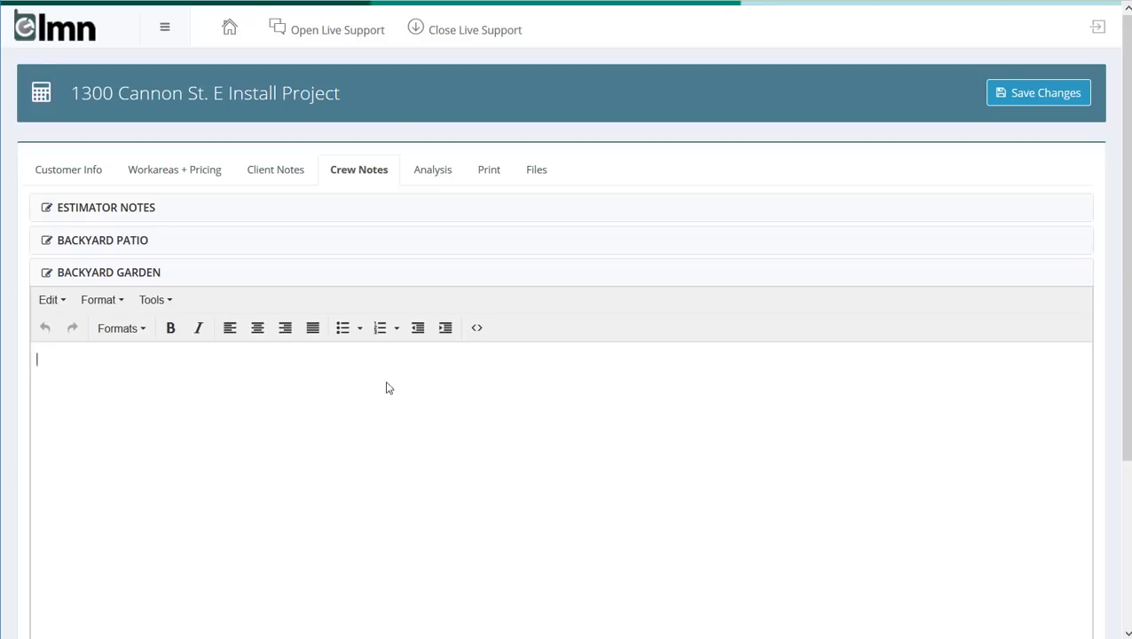
click(427, 169)
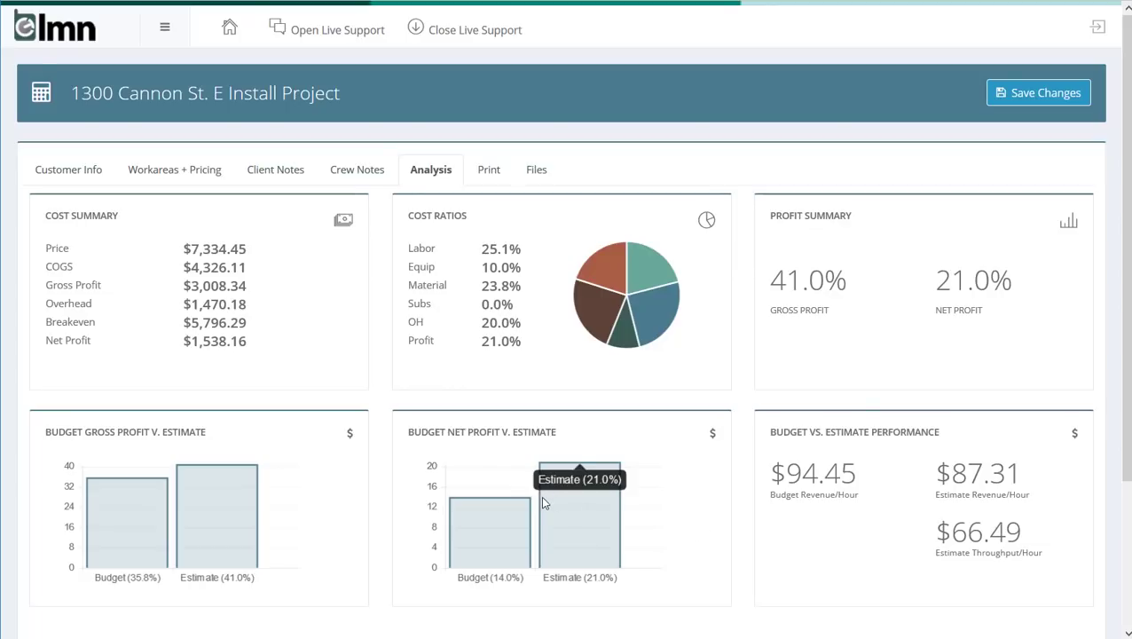
Generate the Customer Proposal report for the estimate as an Adobe PDF and open it
click(496, 172)
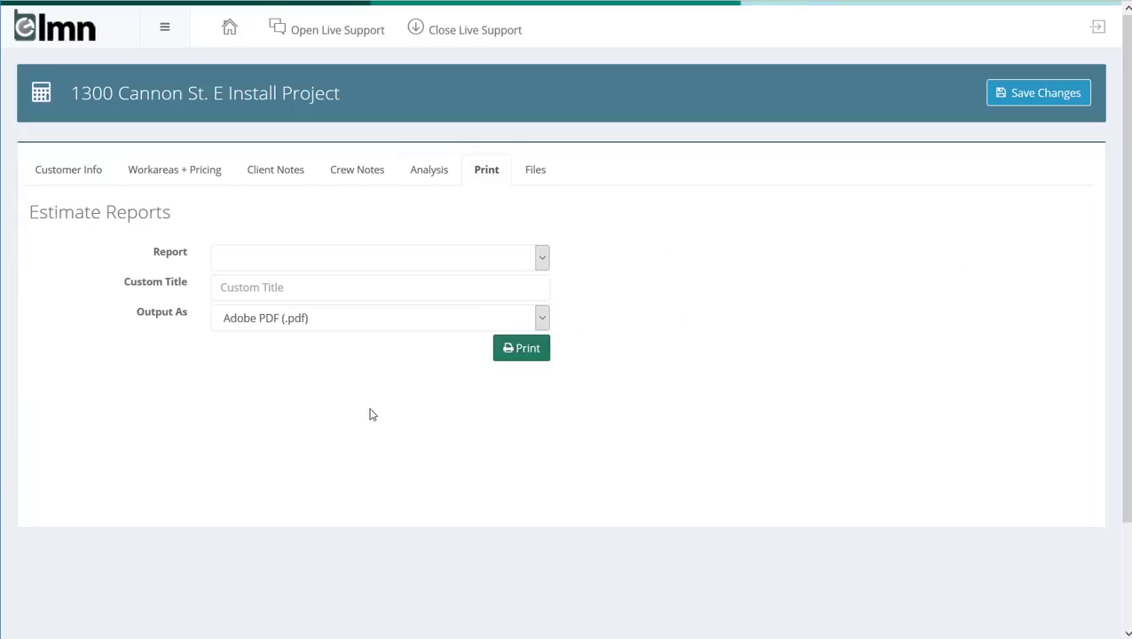
click(304, 259)
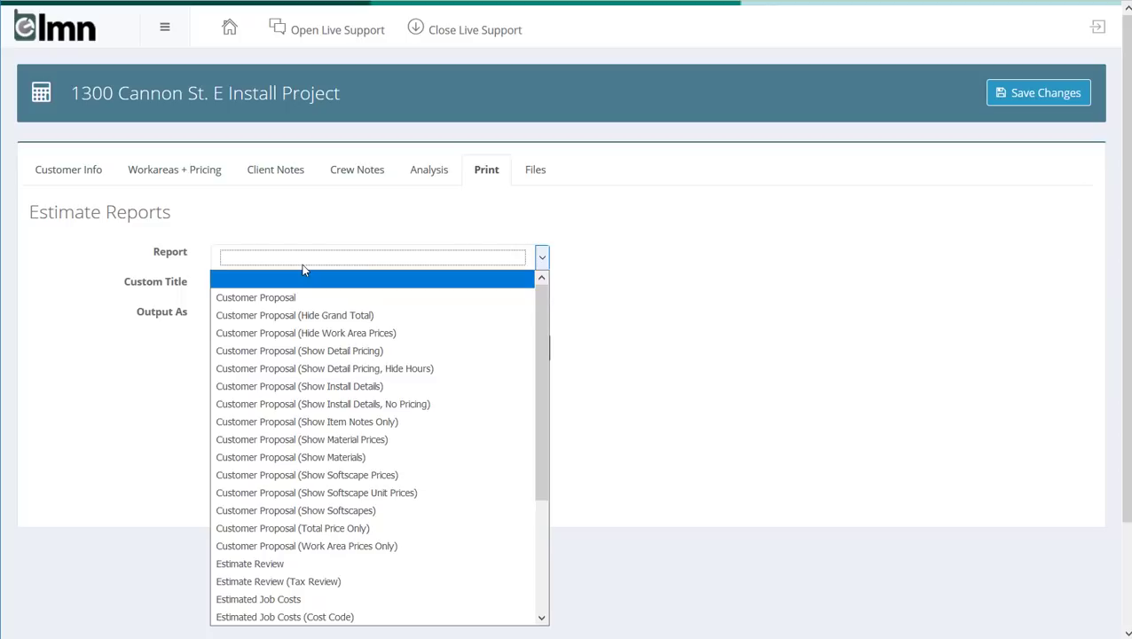
click(266, 297)
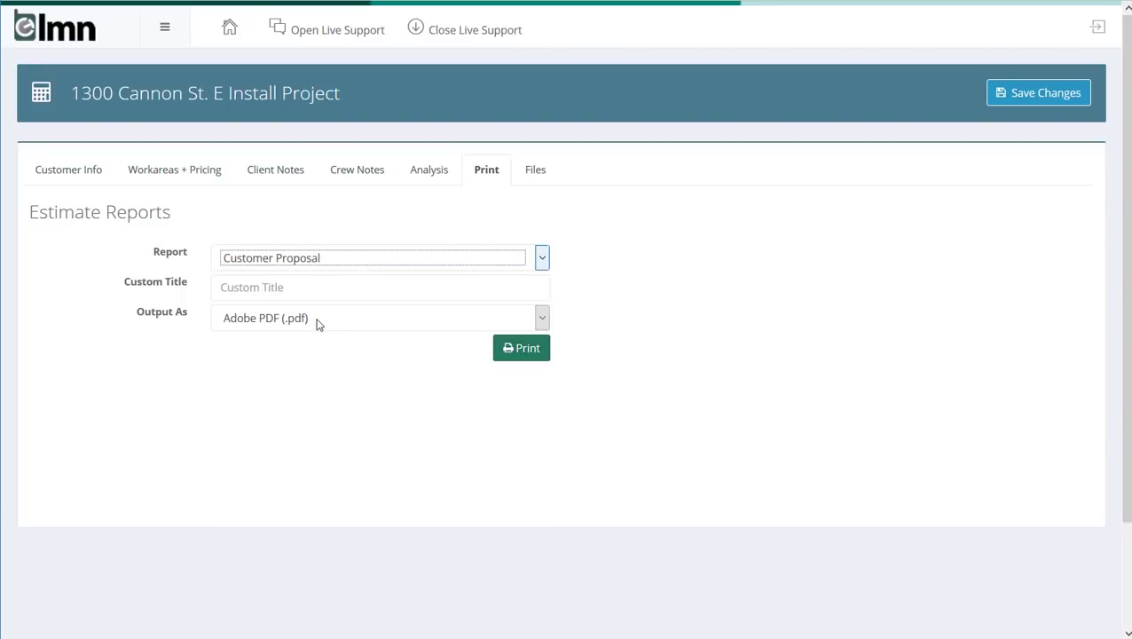
click(535, 349)
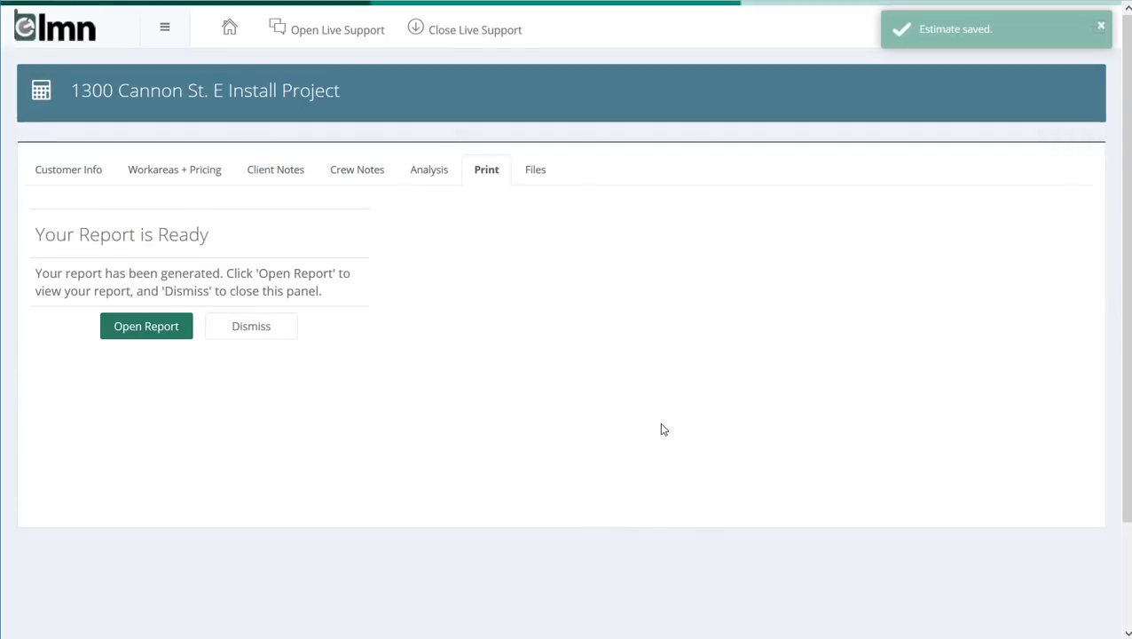
click(119, 329)
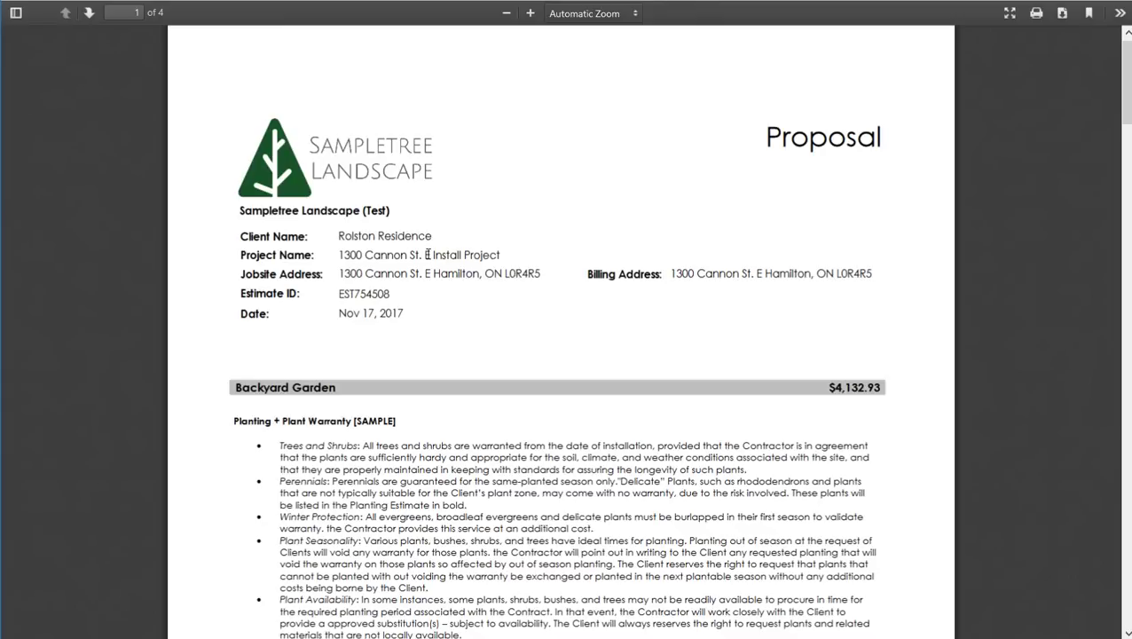
Read through the customer proposal's work areas, totals, terms and signature section, close it and dismiss the report notice
scroll(428, 255, down, 3)
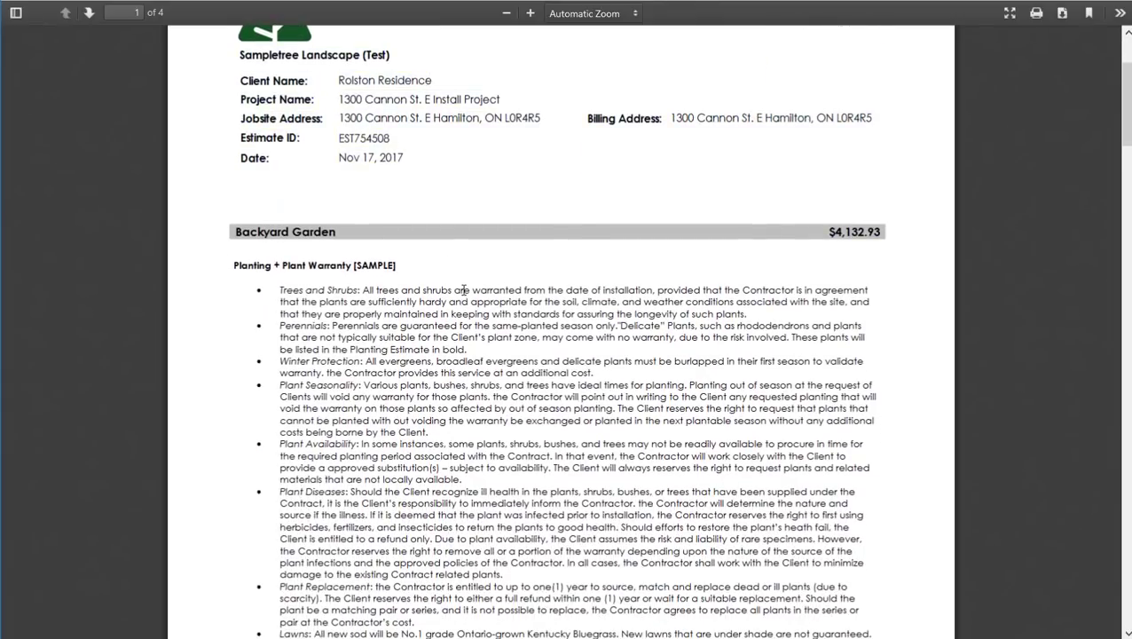
scroll(461, 300, down, 3)
scroll(460, 299, down, 15)
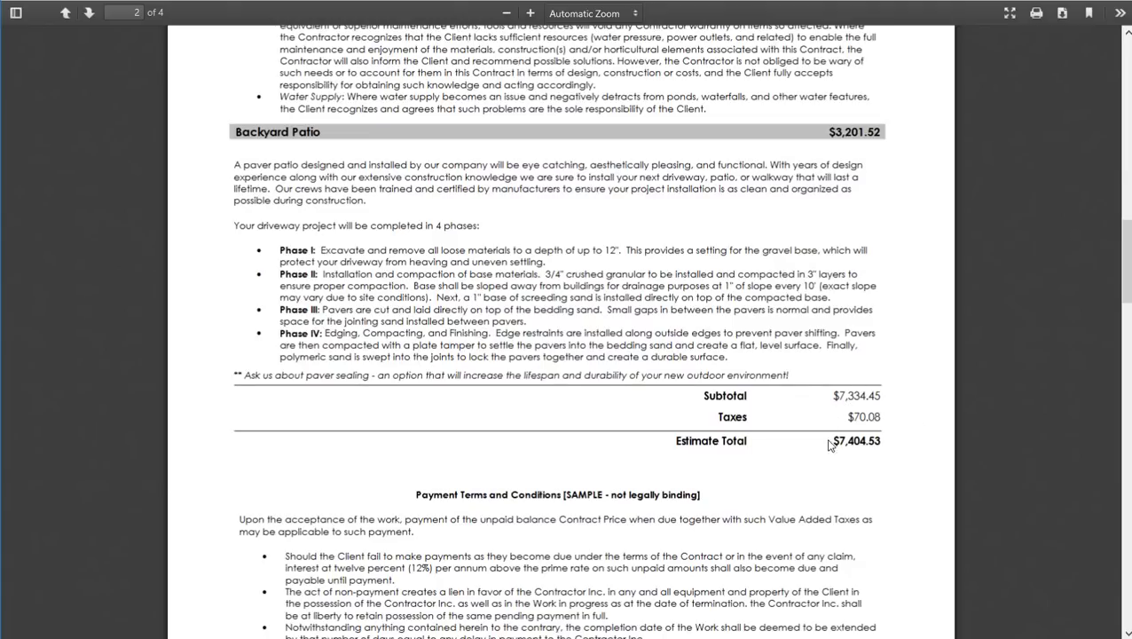
scroll(626, 397, down, 10)
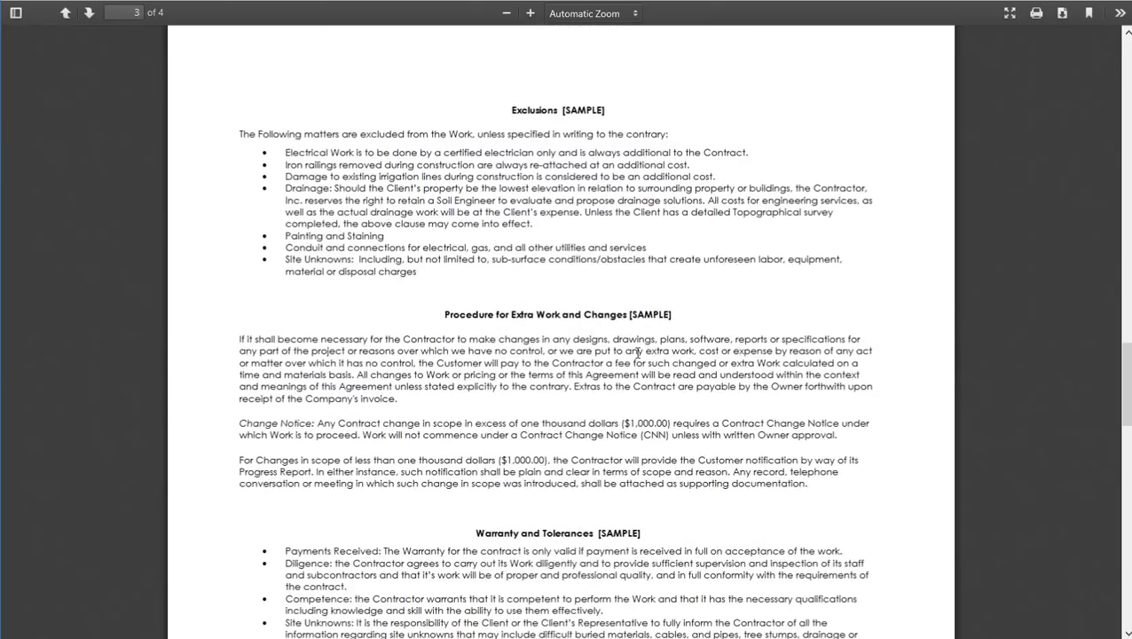
scroll(637, 352, down, 10)
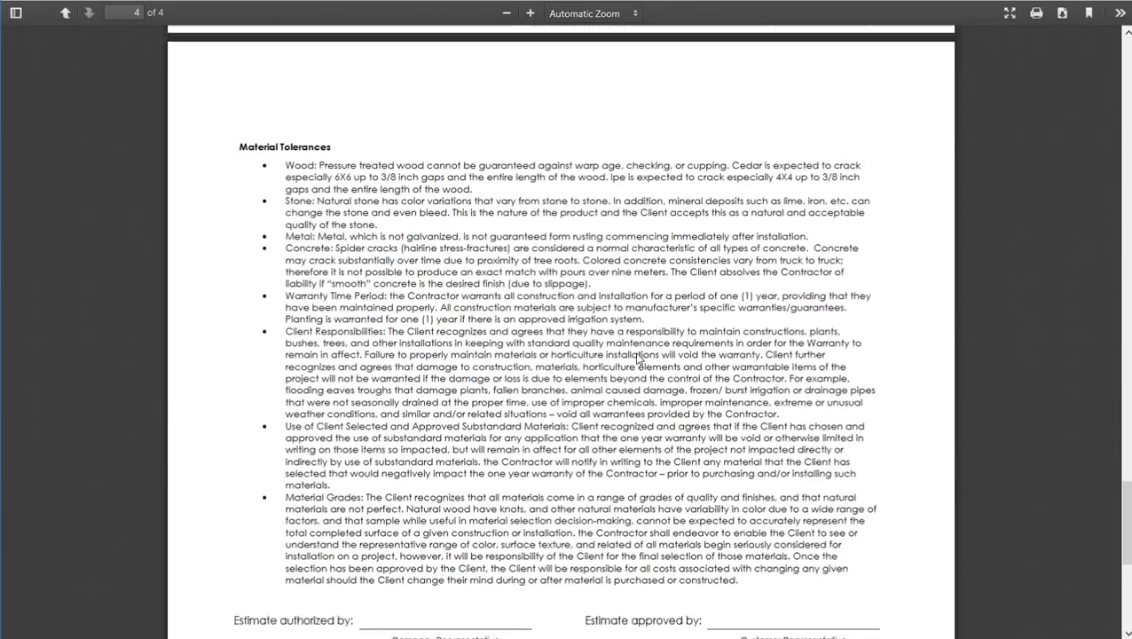
scroll(637, 355, down, 5)
scroll(631, 362, up, 20)
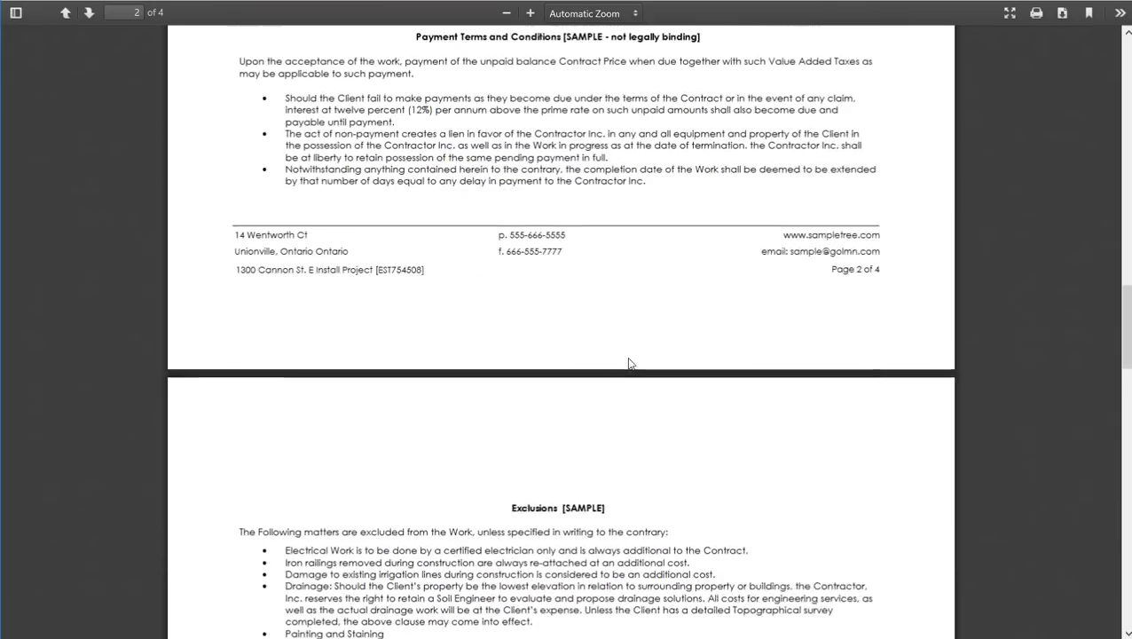
scroll(629, 363, up, 12)
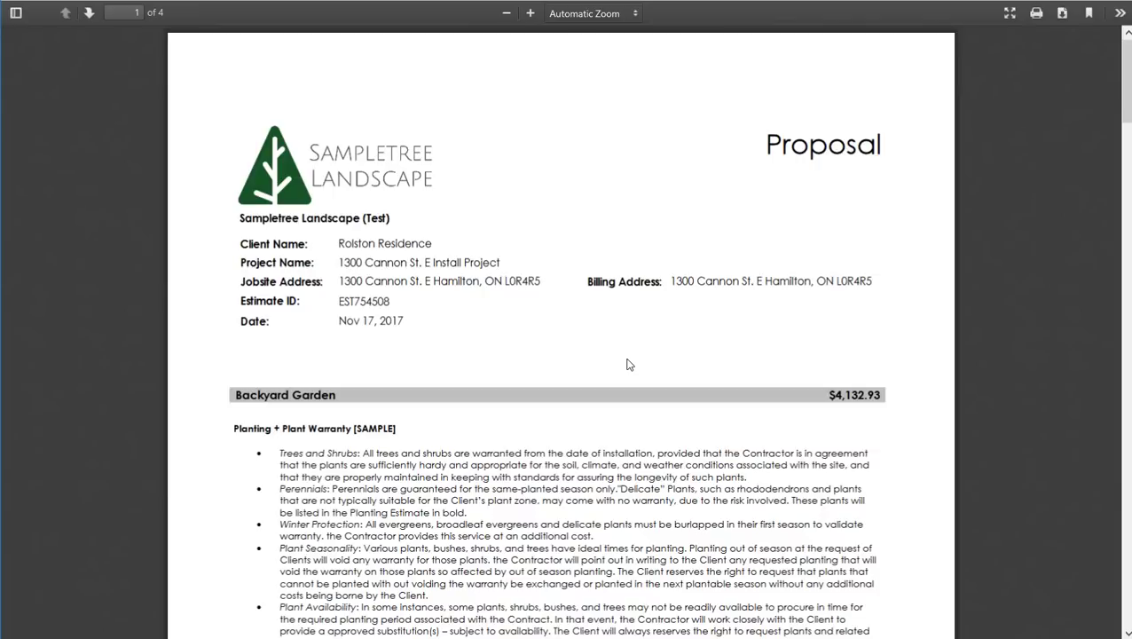
scroll(639, 449, down, 12)
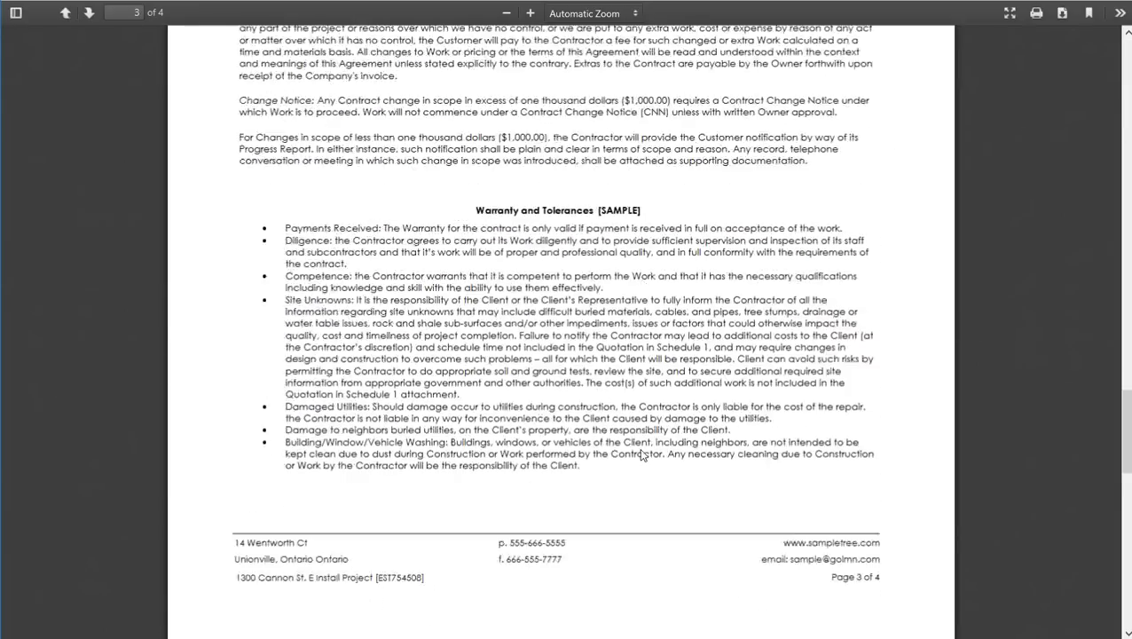
scroll(638, 448, up, 12)
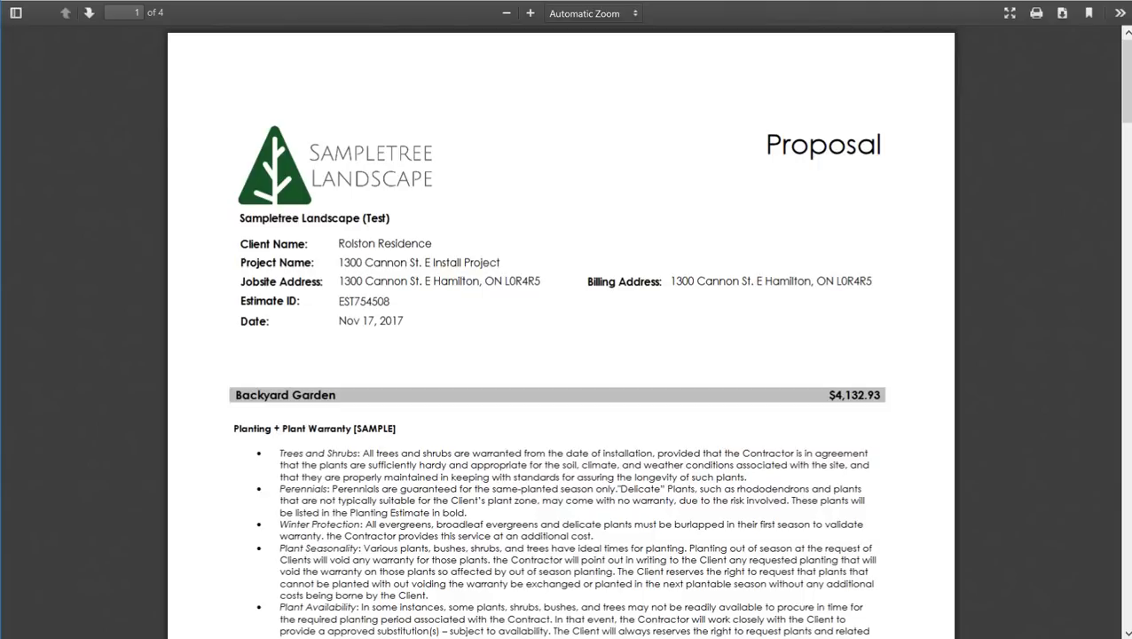
key(ctrl+w)
click(269, 325)
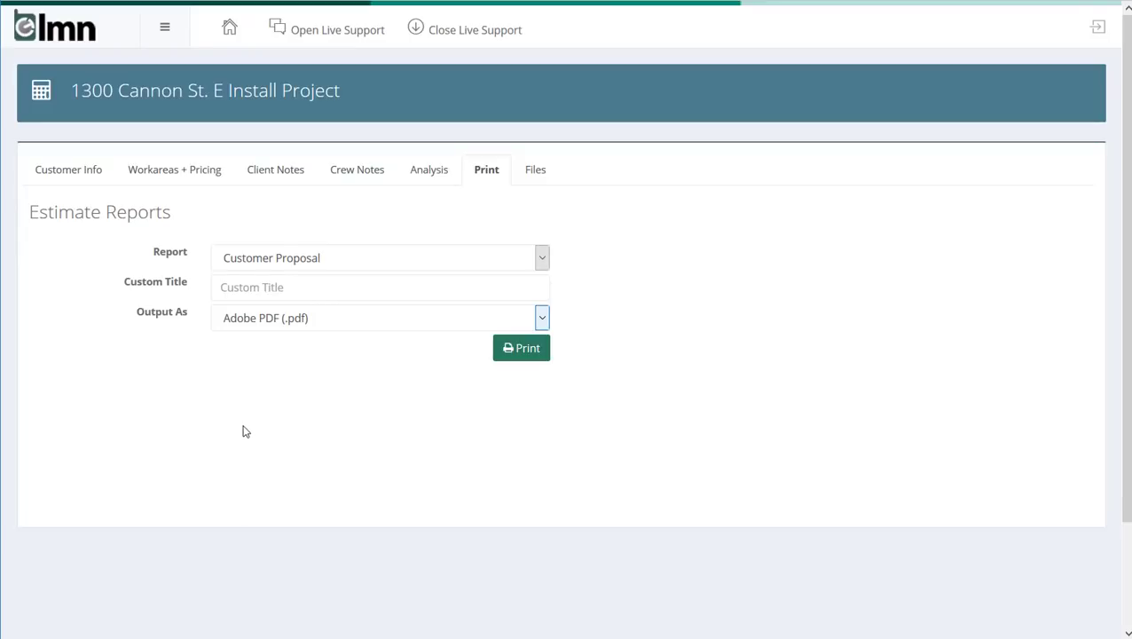
Generate the Customer Proposal (Show Materials) report as an Adobe PDF and open it
click(330, 258)
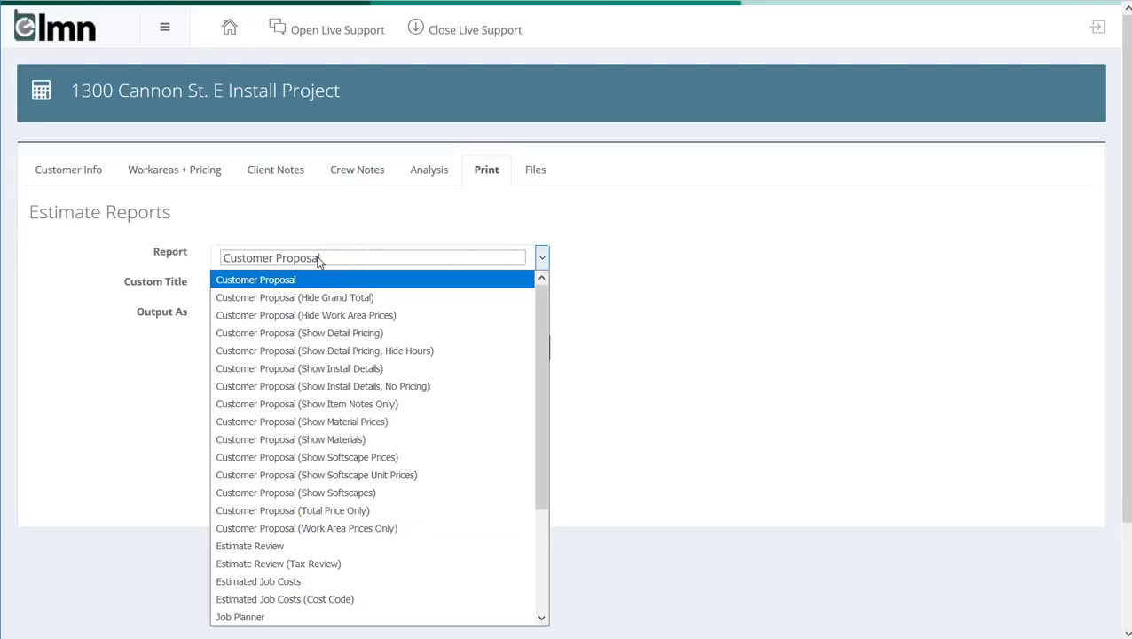
click(300, 439)
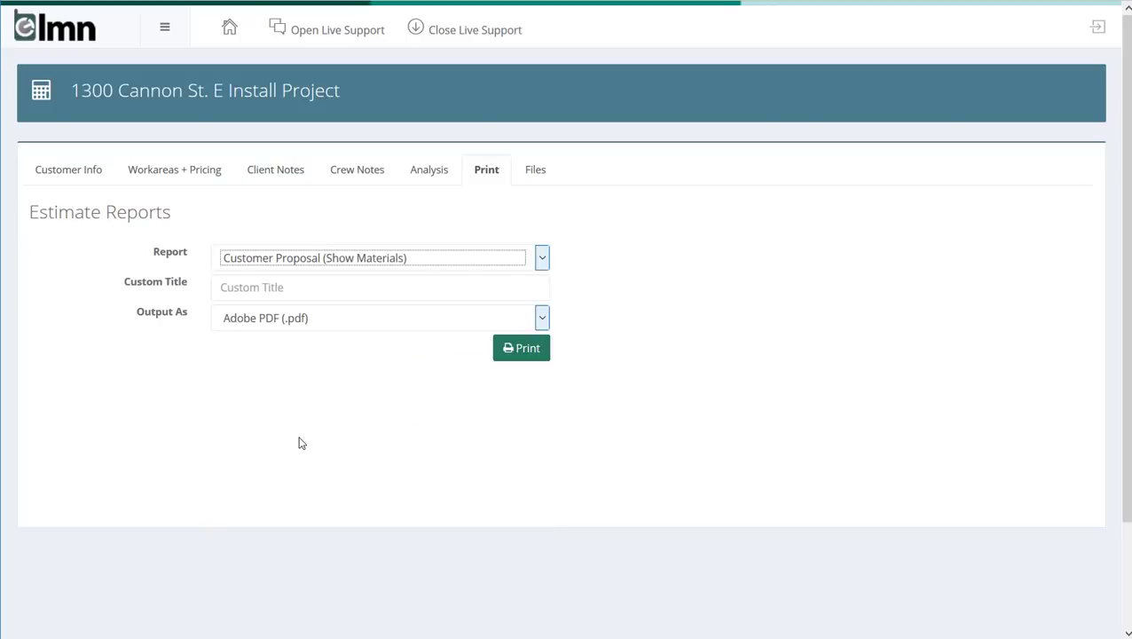
click(520, 352)
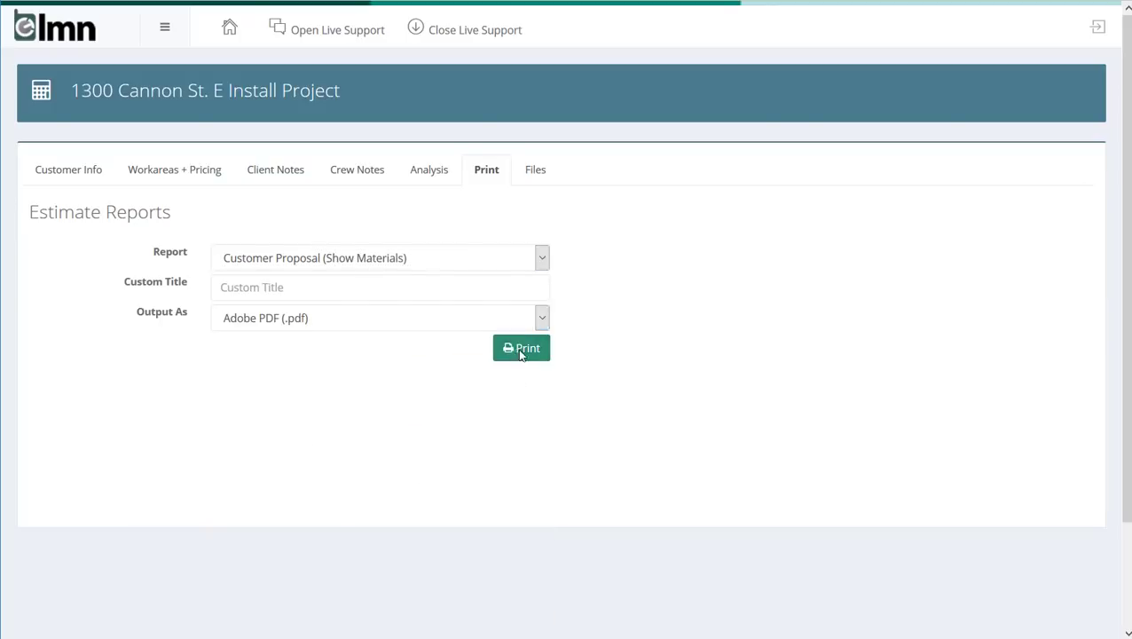
click(106, 329)
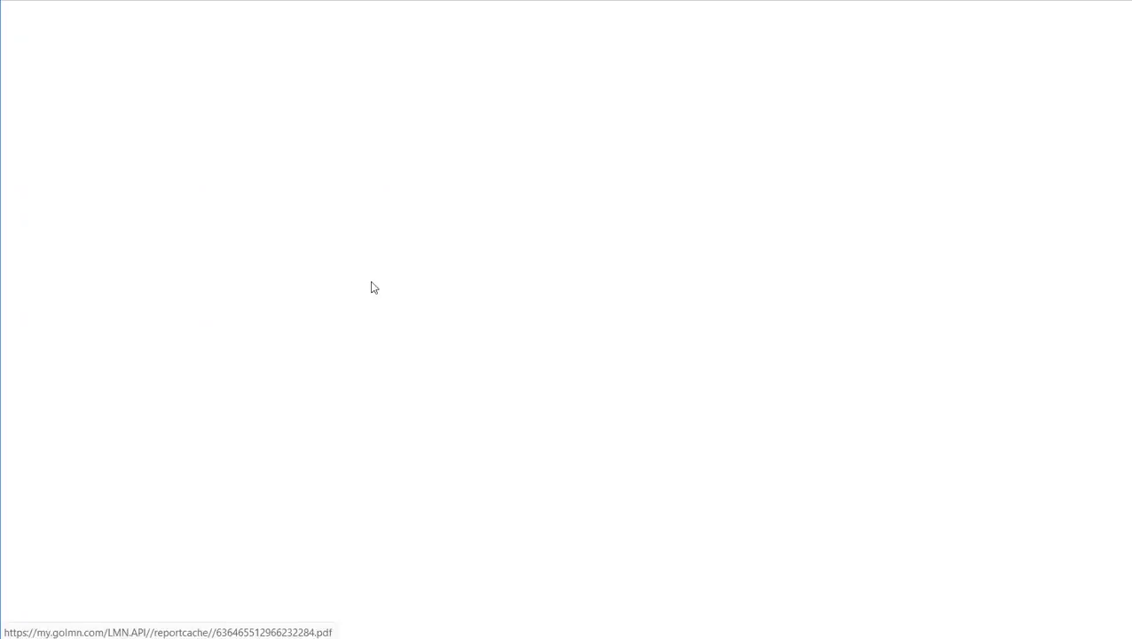
Examine the Backyard Garden materials list in the proposal, close the report and dismiss its notice
scroll(417, 266, down, 3)
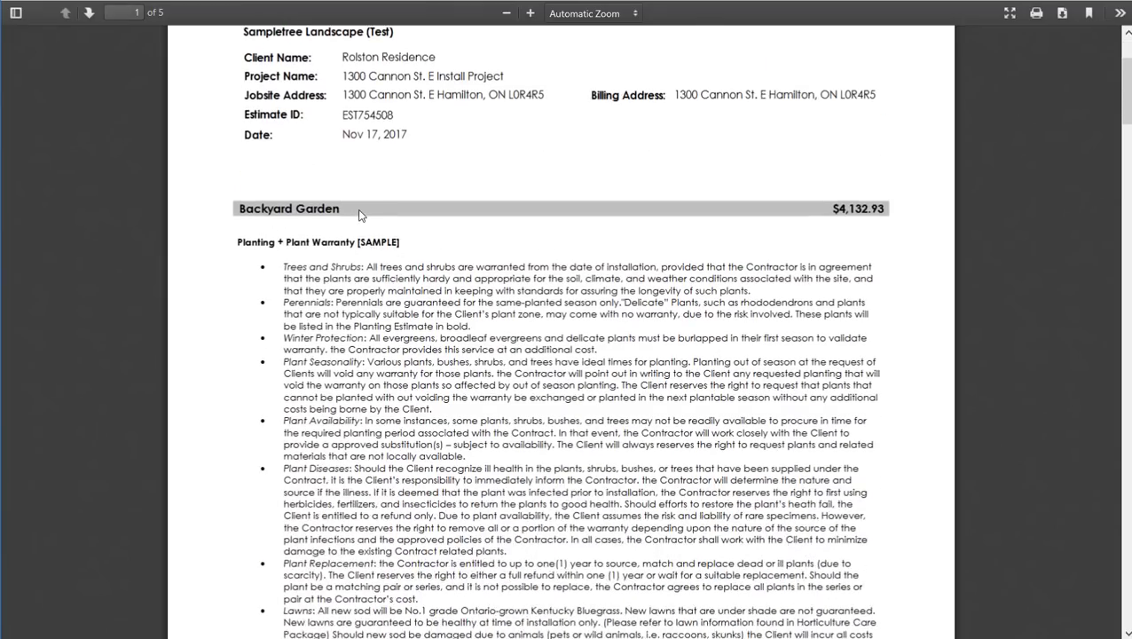
scroll(772, 253, down, 10)
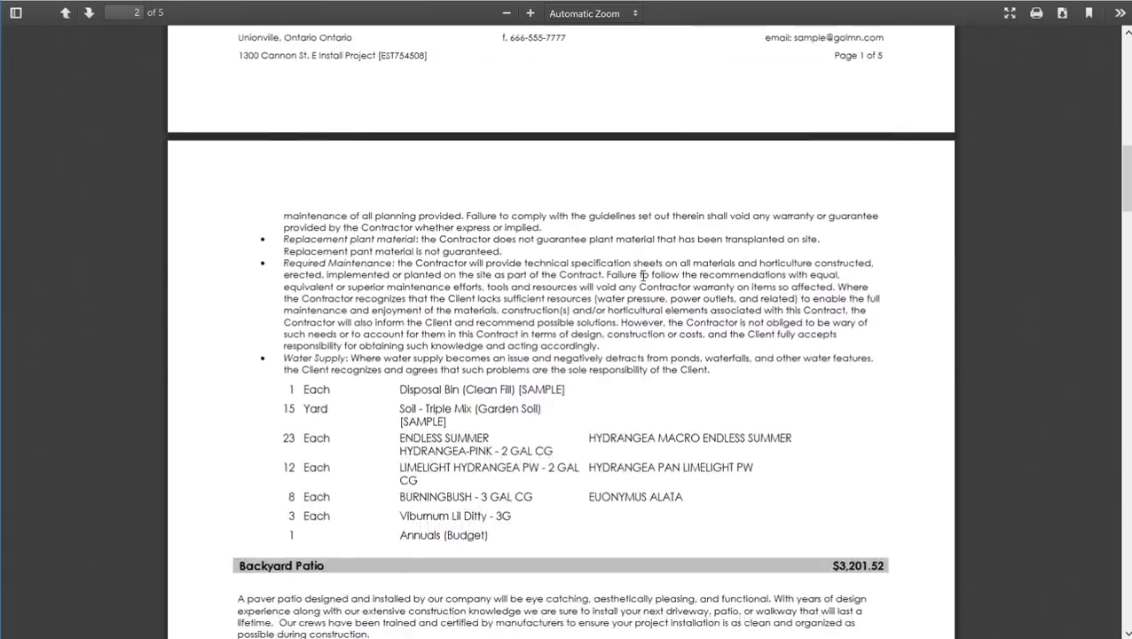
scroll(643, 275, down, 3)
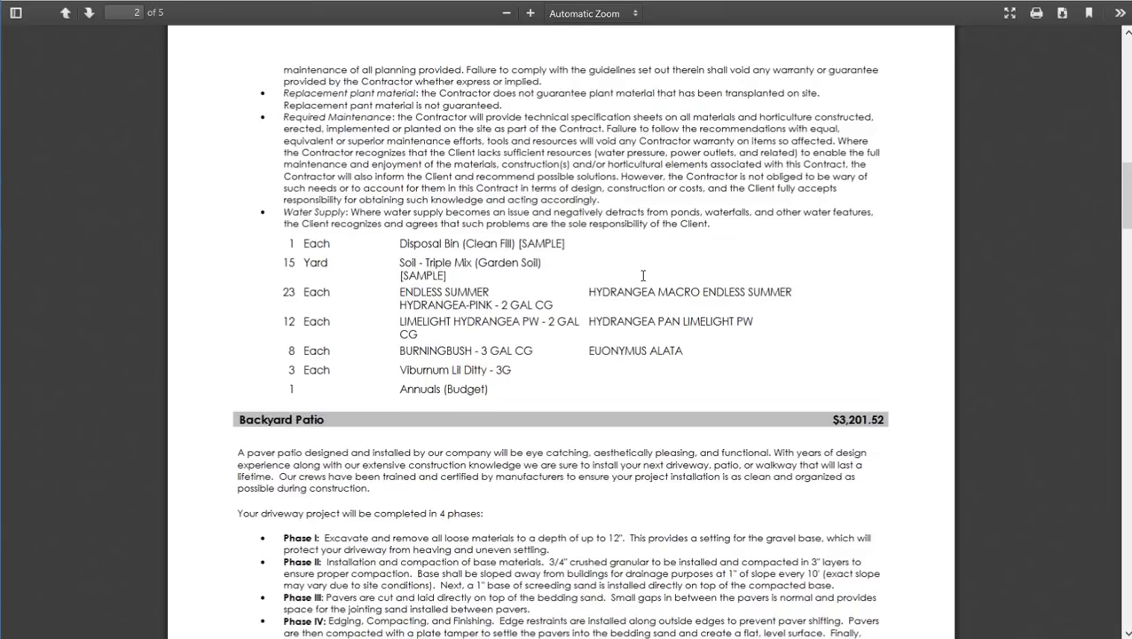
scroll(643, 275, down, 1)
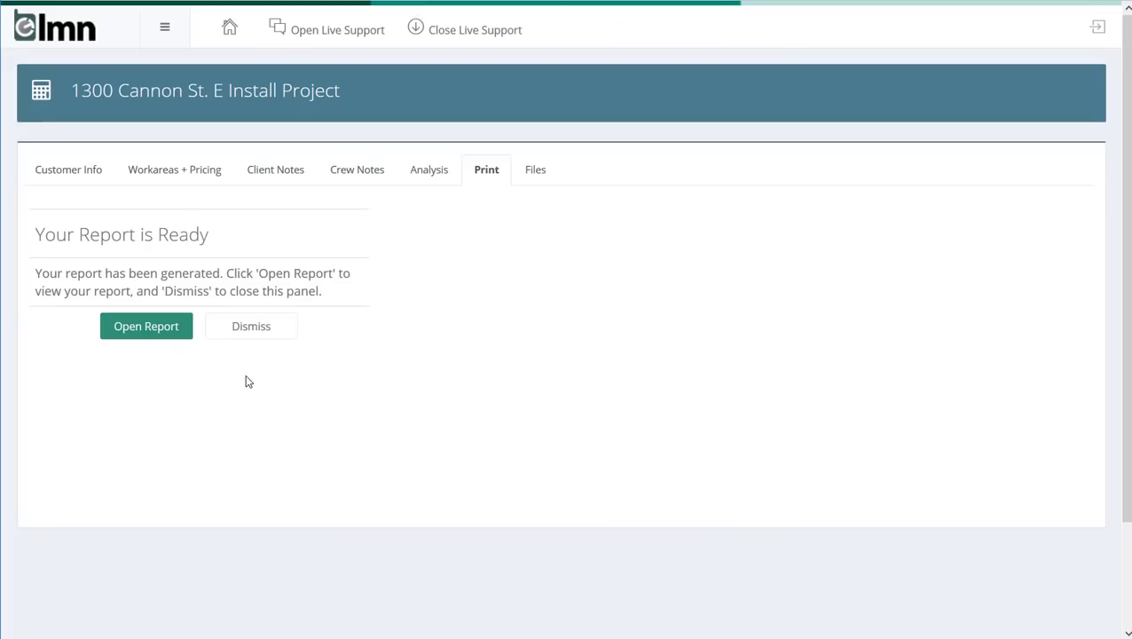
click(256, 331)
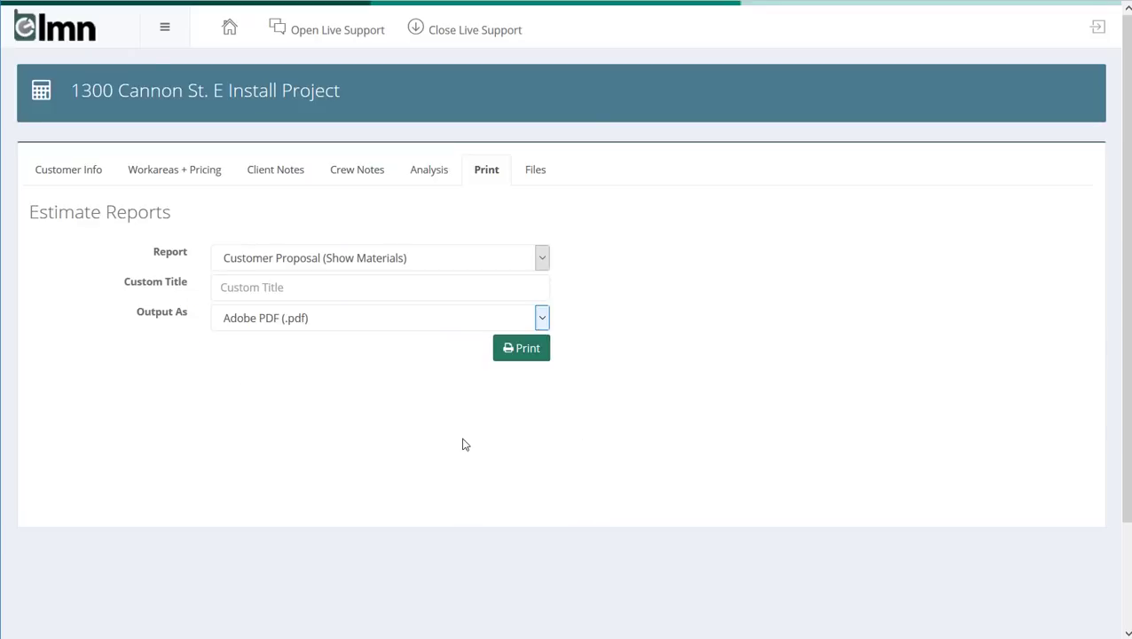
Generate the Job Planner report for the estimate as an Adobe PDF and open it
click(376, 263)
scroll(292, 559, down, 3)
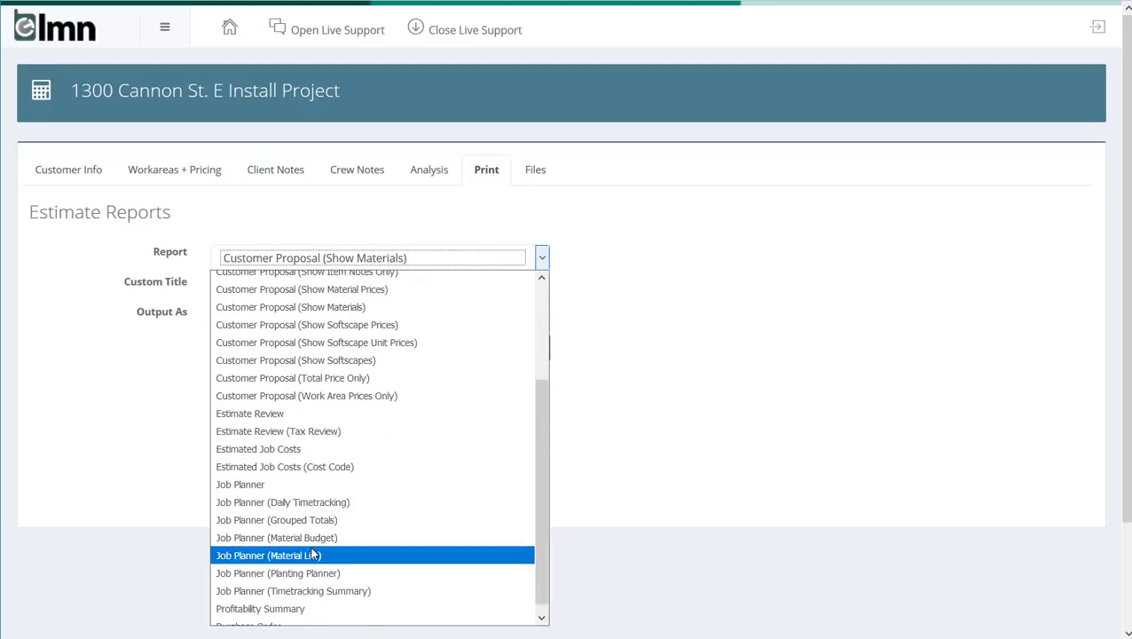
click(284, 477)
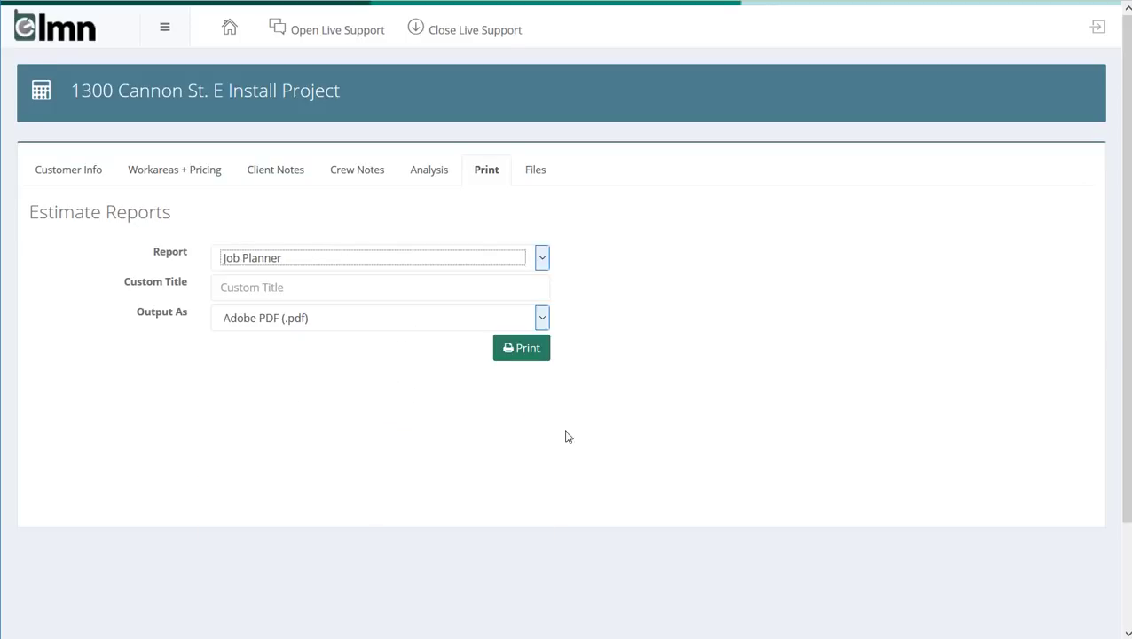
click(523, 349)
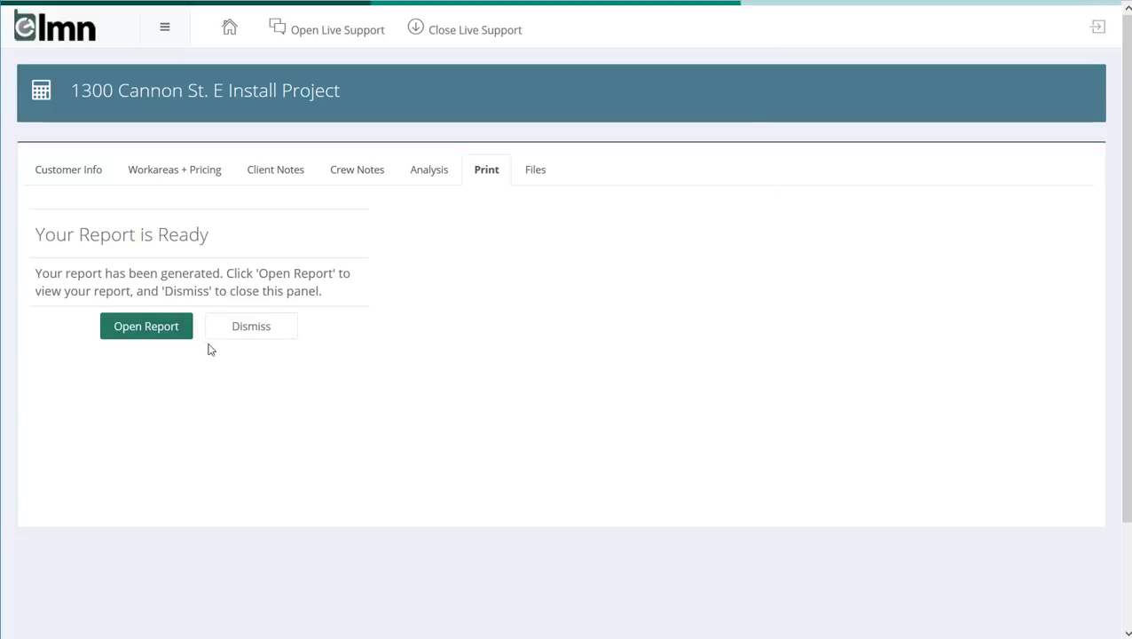
click(152, 327)
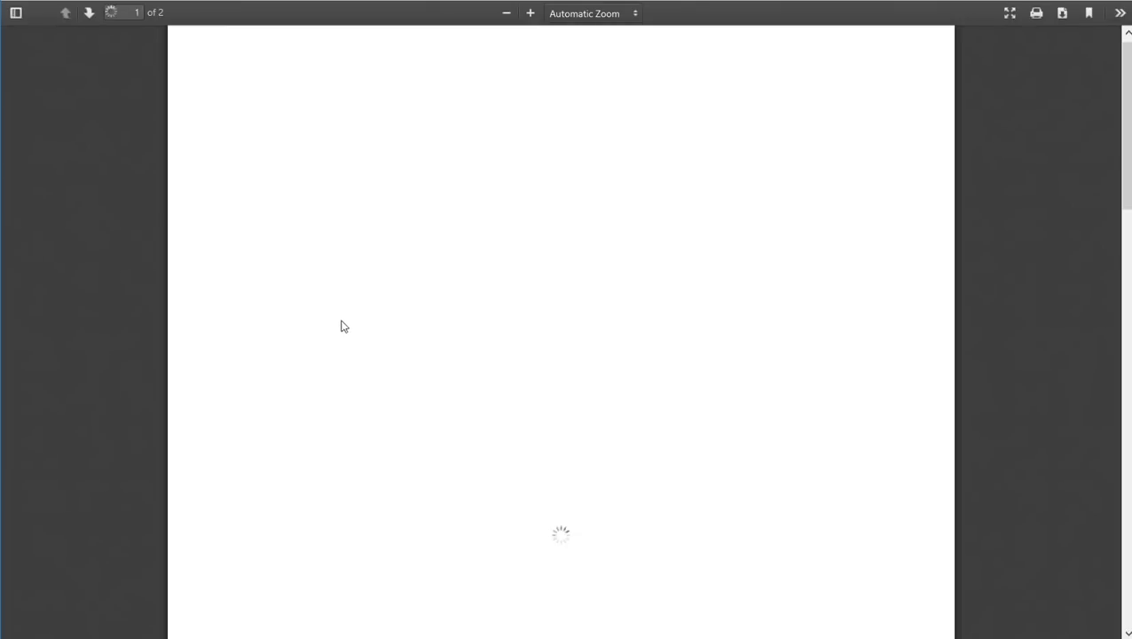
Review the Job Planner's quantities, tool checklist and installation specs for both work areas, close it and dismiss the notice
scroll(353, 317, down, 3)
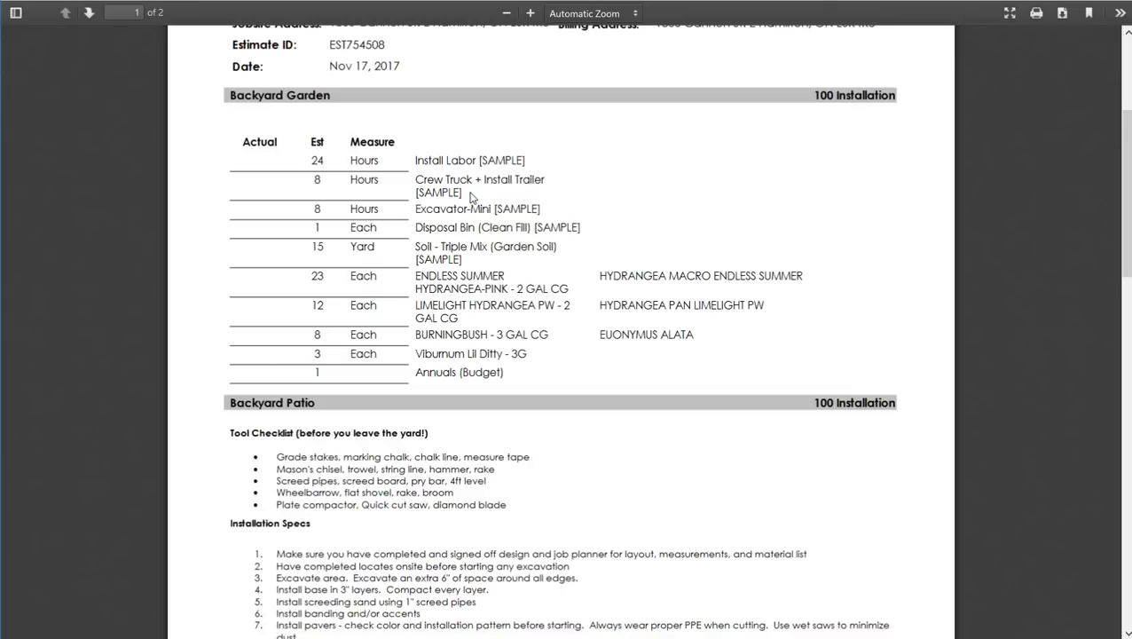
scroll(310, 111, down, 3)
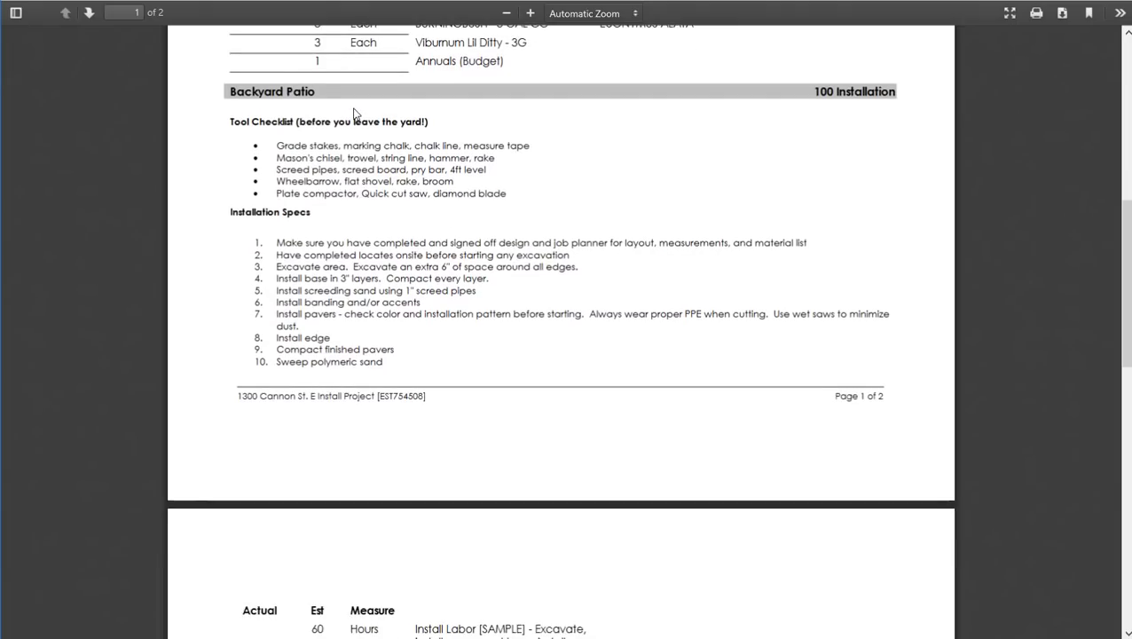
scroll(422, 252, down, 3)
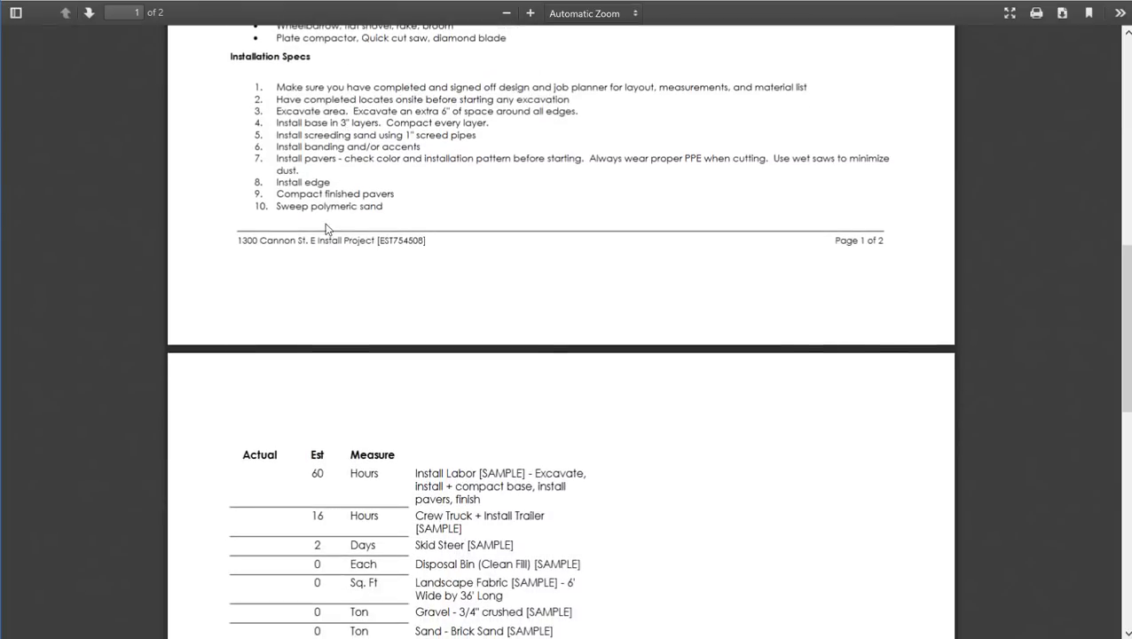
scroll(418, 239, down, 1)
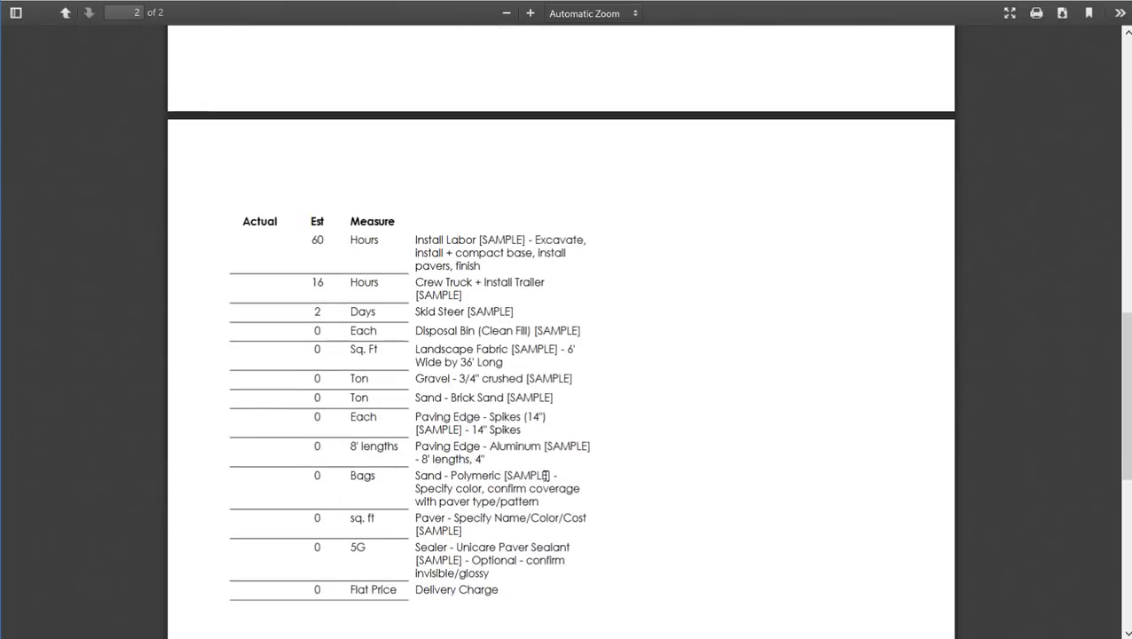
scroll(548, 470, up, 11)
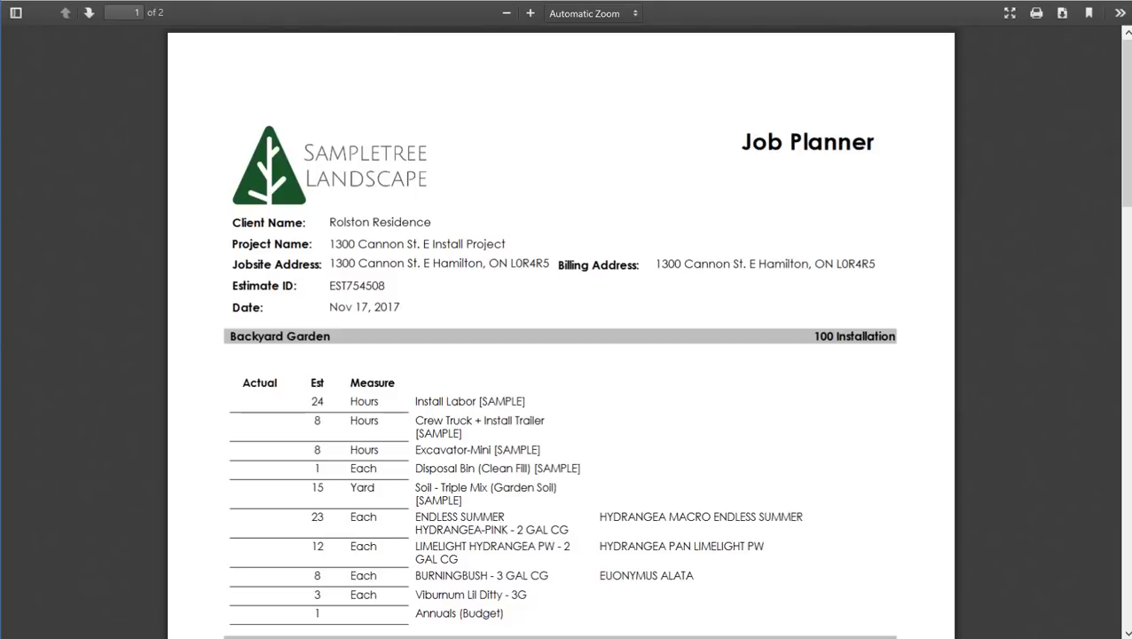
key(ctrl+w)
click(278, 327)
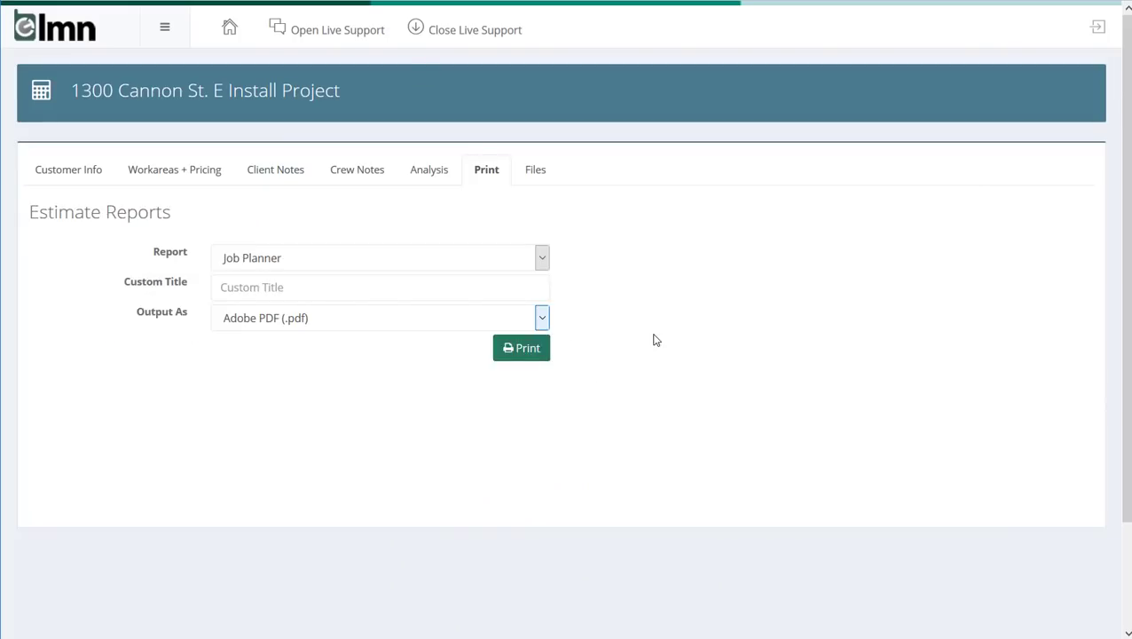
Look through the remaining report types without choosing another one, and return to the estimate's work areas and pricing
click(455, 260)
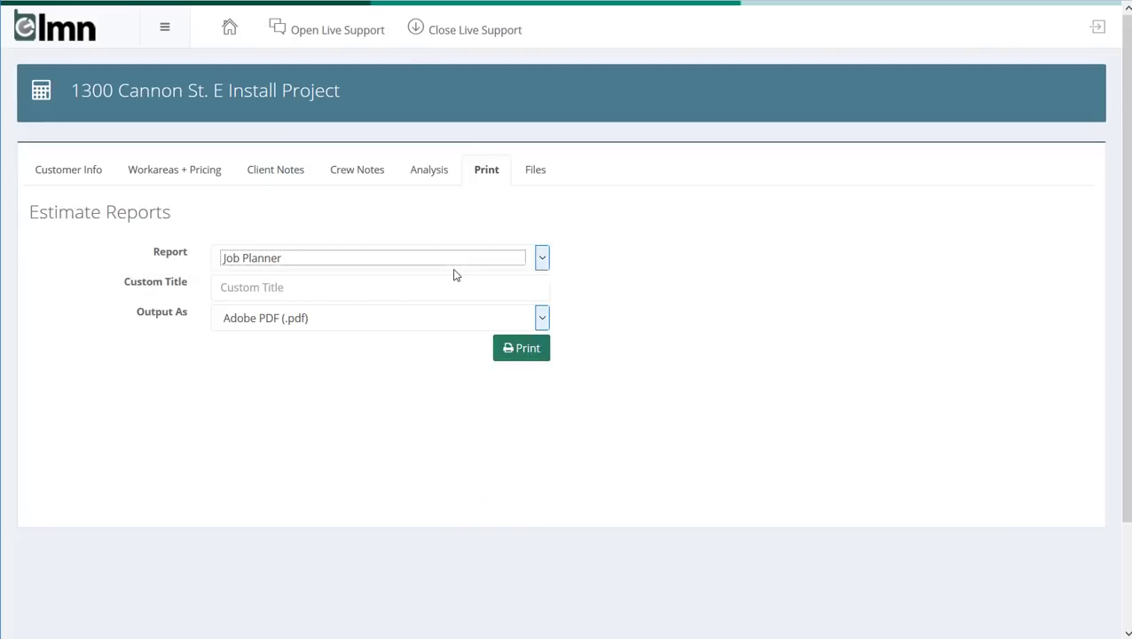
scroll(352, 393, down, 2)
scroll(351, 395, down, 1)
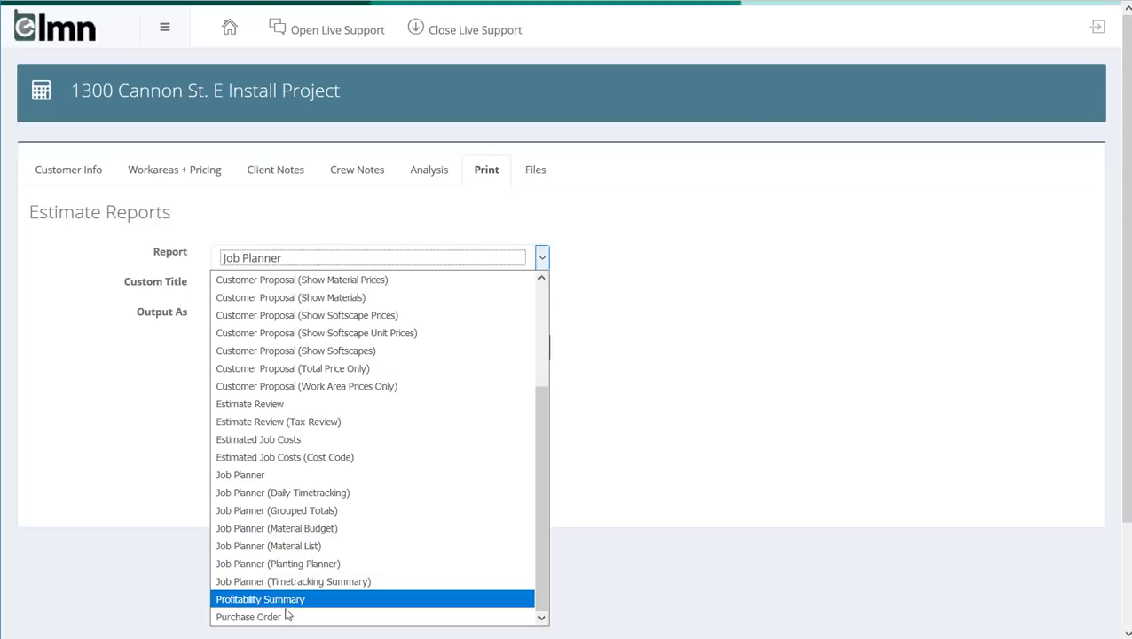
click(581, 484)
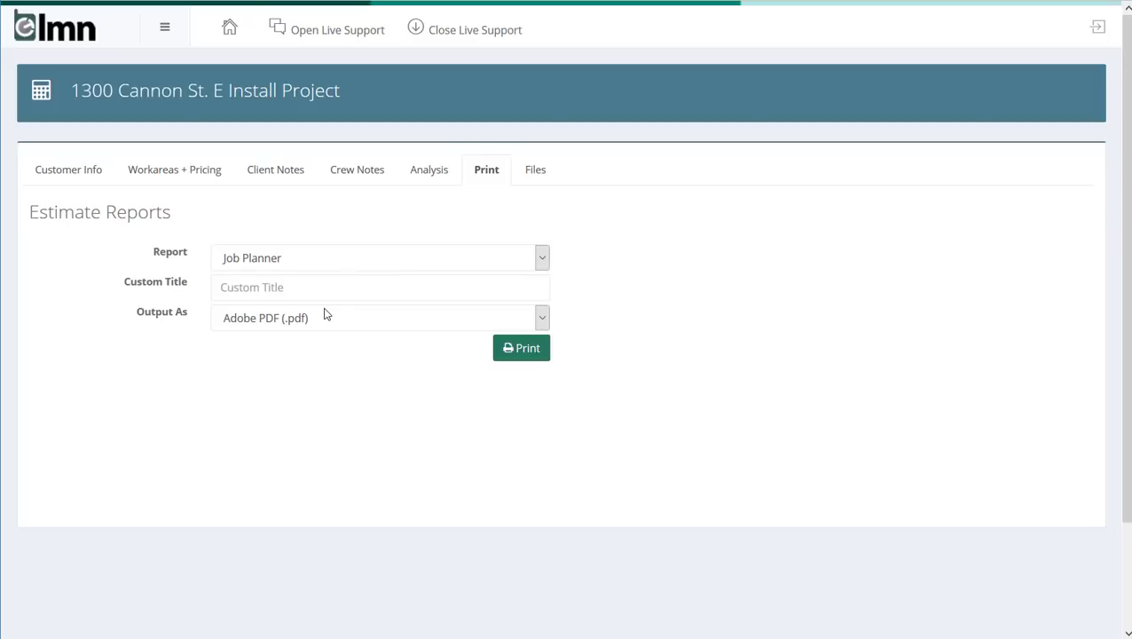
click(175, 172)
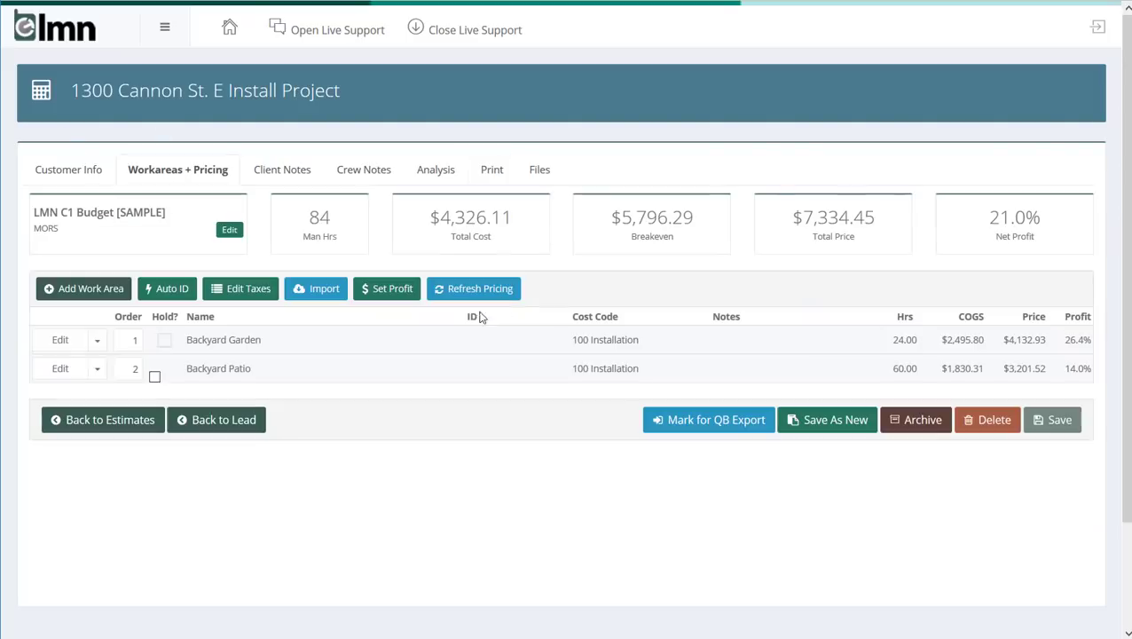